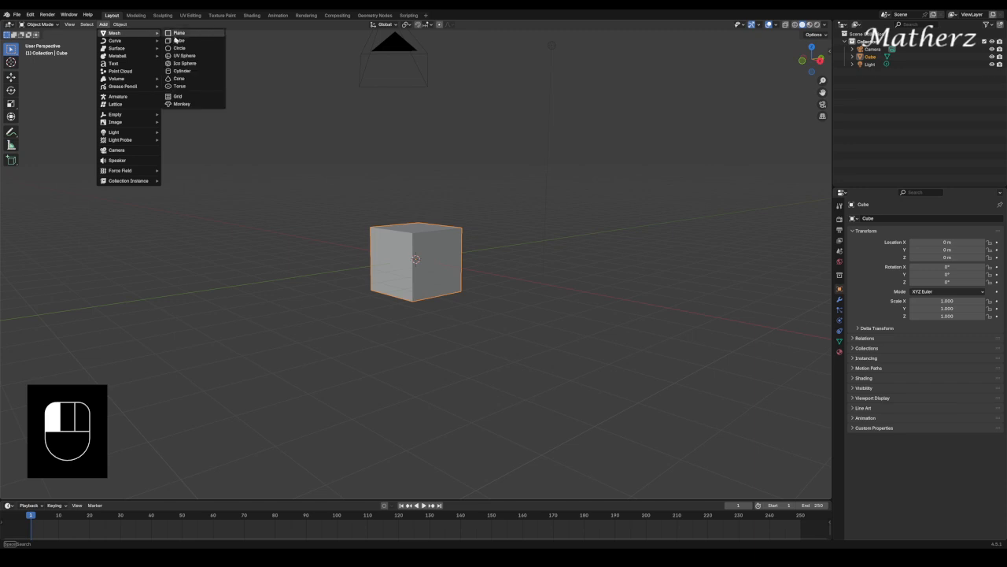
# - Add a plane at the origin and scale it up uniformly to about 11.8
pyautogui.click(180, 36)
pyautogui.press('s')
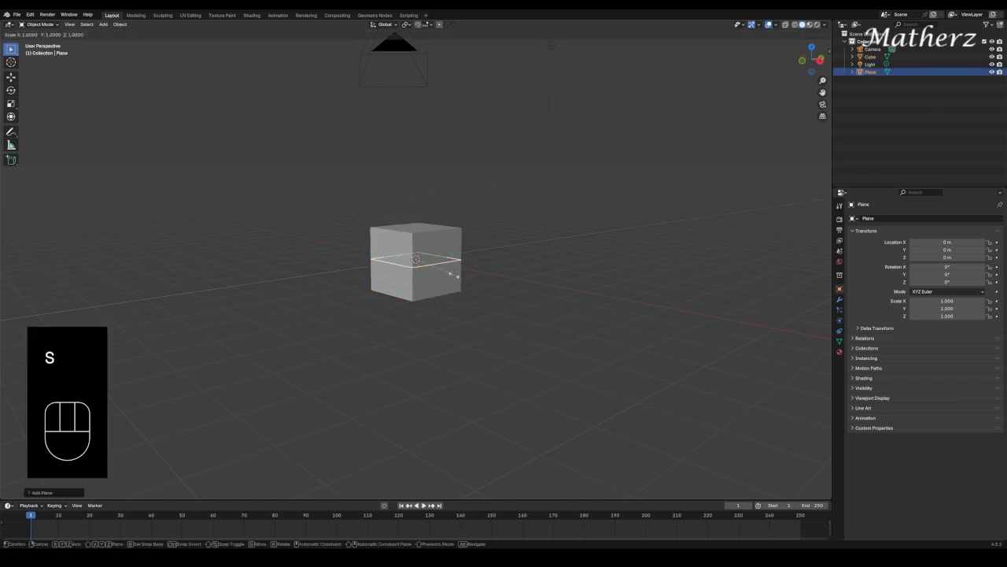
pyautogui.click(756, 86)
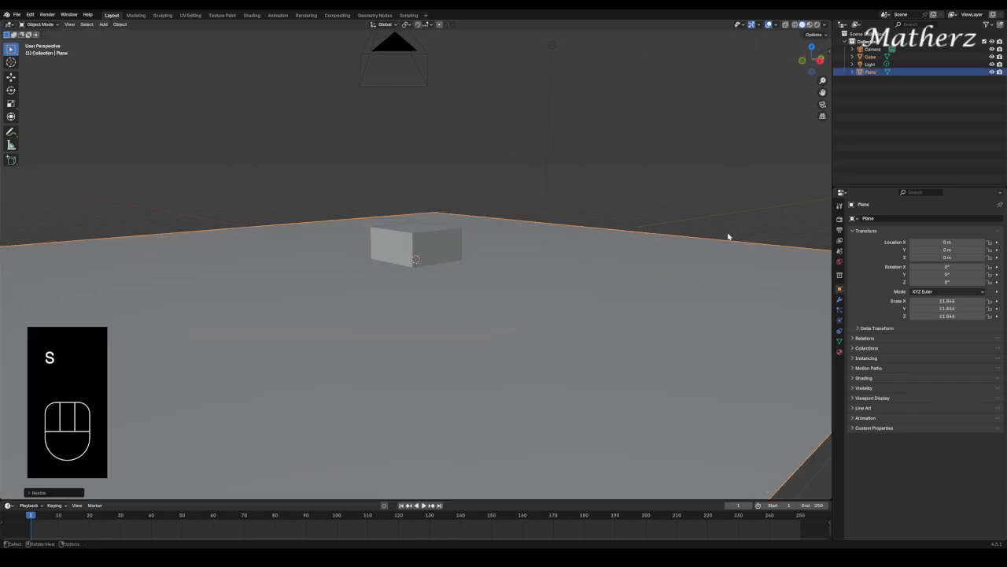
# - Delete the default light from the scene
pyautogui.moveTo(693, 247); pyautogui.dragTo(766, 228, button='middle')
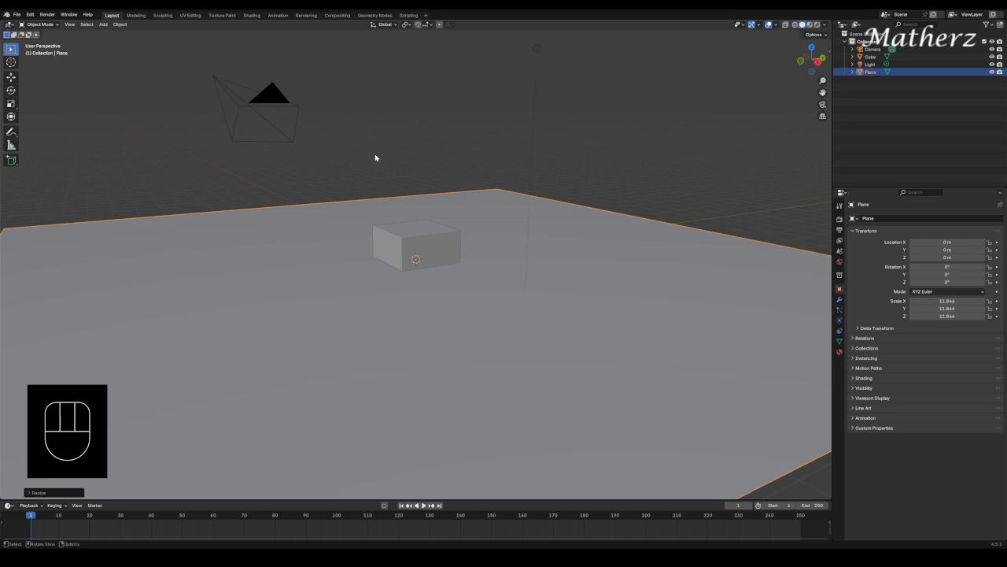
pyautogui.click(537, 48)
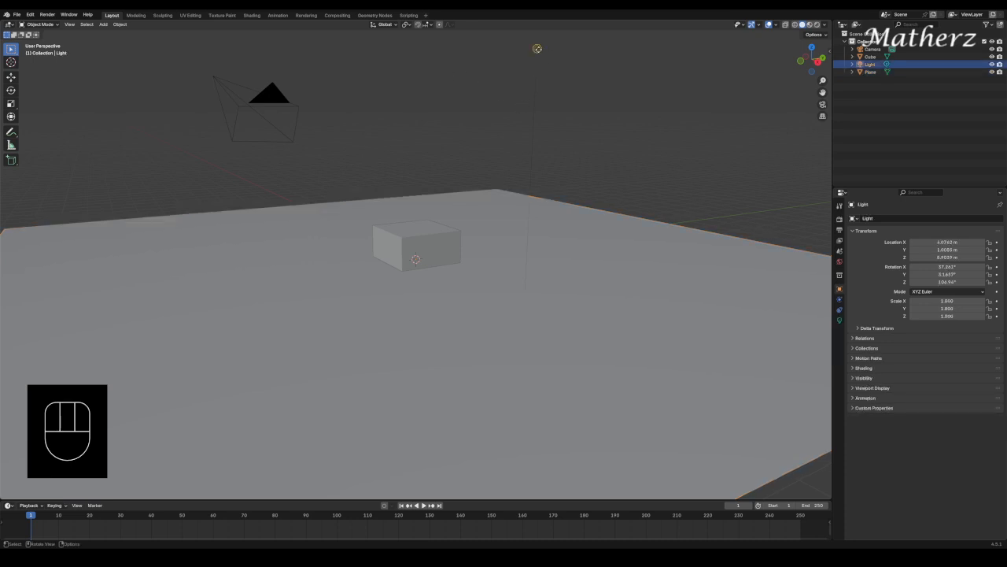
pyautogui.press('Delete')
# - Raise the cube straight up along Z to about 11.1 m above the plane
pyautogui.click(410, 234)
pyautogui.scroll(-5, 472, 227)
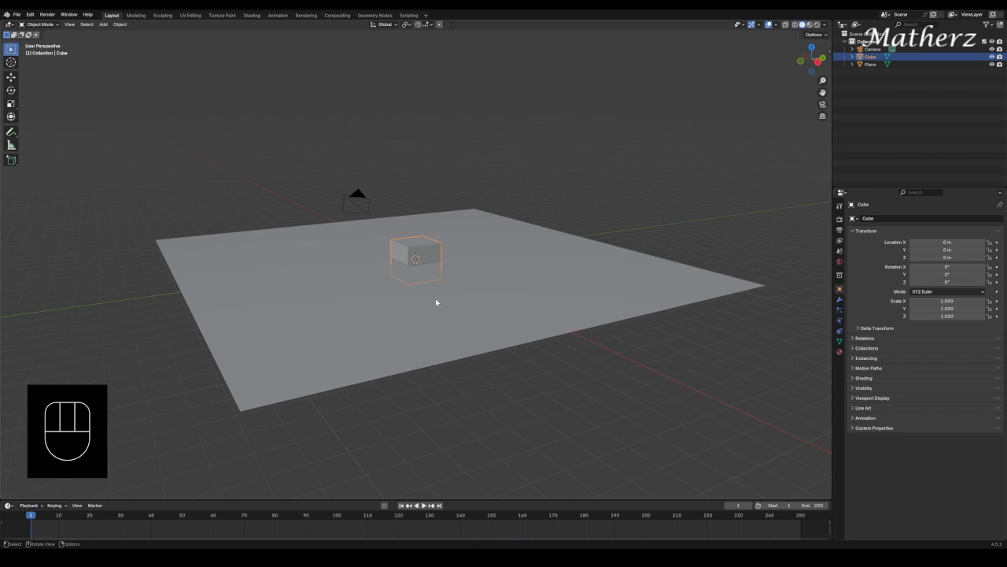
pyautogui.press('g')
pyautogui.moveTo(436, 301); pyautogui.dragTo(443, 83, button='middle')
pyautogui.click(443, 84)
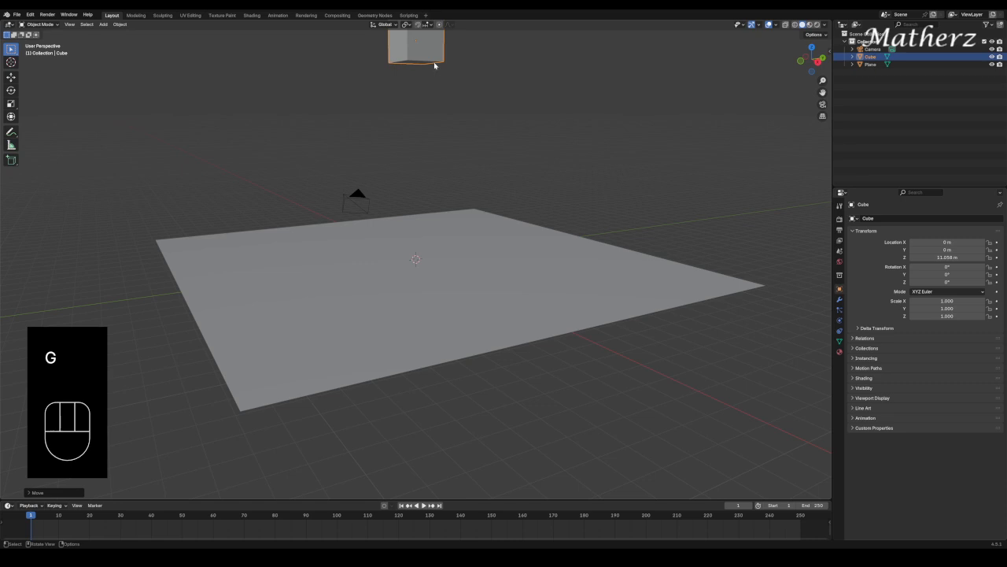
# - Reshape the cube into a long thin slab, scaling it to about 3.87 along X and 0.117 along Z
pyautogui.scroll(3, 436, 64)
pyautogui.keyDown('shift'); pyautogui.moveTo(424, 50); pyautogui.dragTo(613, 205, button='middle'); pyautogui.keyUp('shift')
pyautogui.press('s')
pyautogui.press('x')
pyautogui.click(672, 211)
pyautogui.press('s')
pyautogui.moveTo(586, 248); pyautogui.dragTo(583, 206, button='middle')
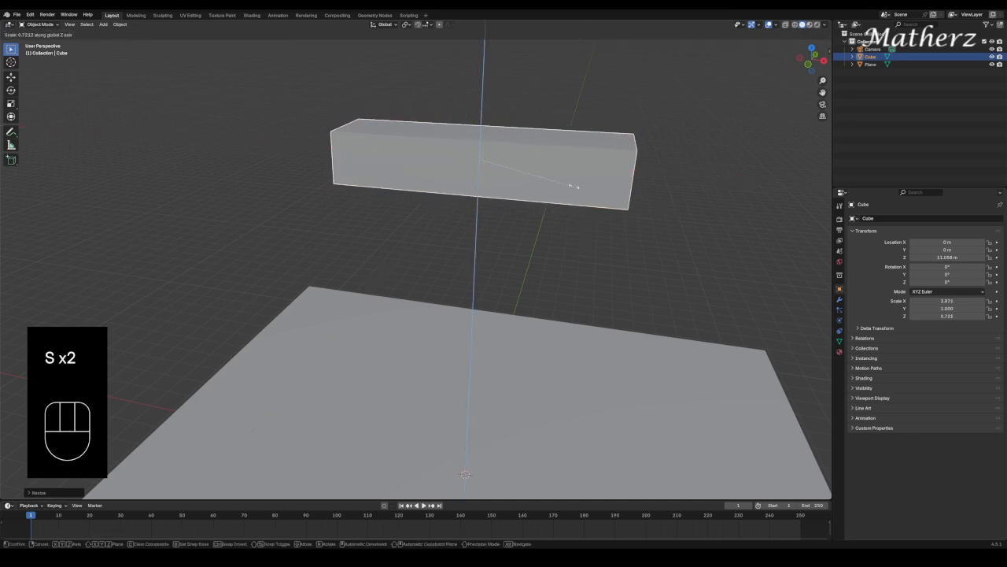
pyautogui.click(495, 159)
# - In Edit Mode with face selection, move the slab's bottom face slightly down along Z to thicken it
pyautogui.moveTo(494, 161); pyautogui.dragTo(517, 158, button='middle')
pyautogui.scroll(3, 517, 157)
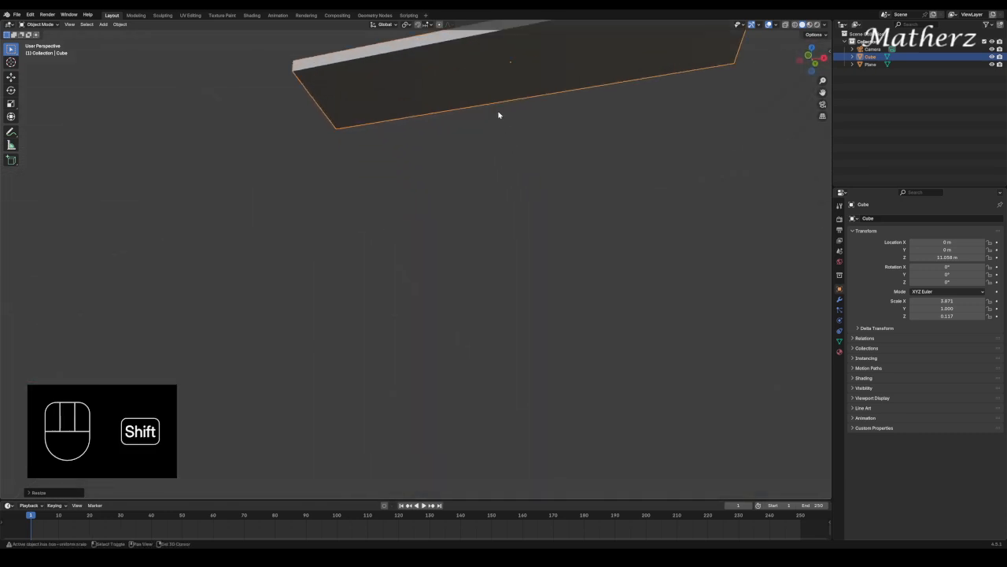
pyautogui.keyDown('shift'); pyautogui.moveTo(499, 114); pyautogui.dragTo(437, 214, button='middle'); pyautogui.keyUp('shift')
pyautogui.click(39, 24)
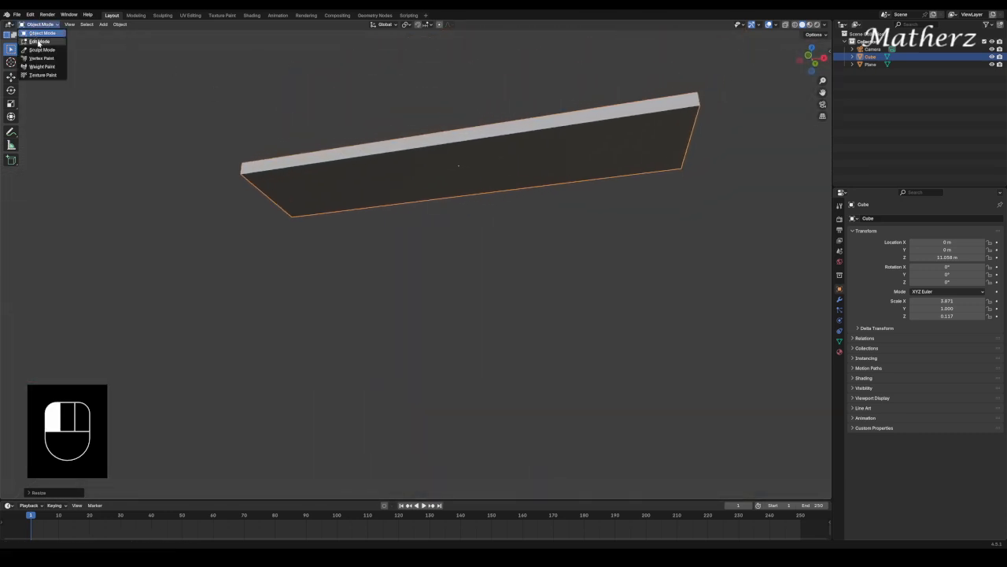
pyautogui.click(39, 41)
pyautogui.click(361, 170)
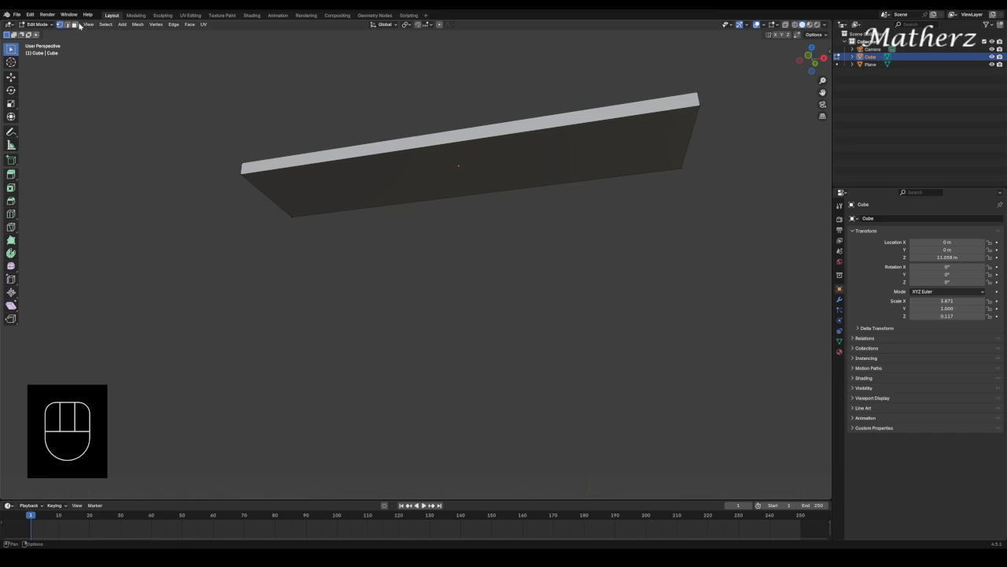
pyautogui.click(75, 25)
pyautogui.click(451, 178)
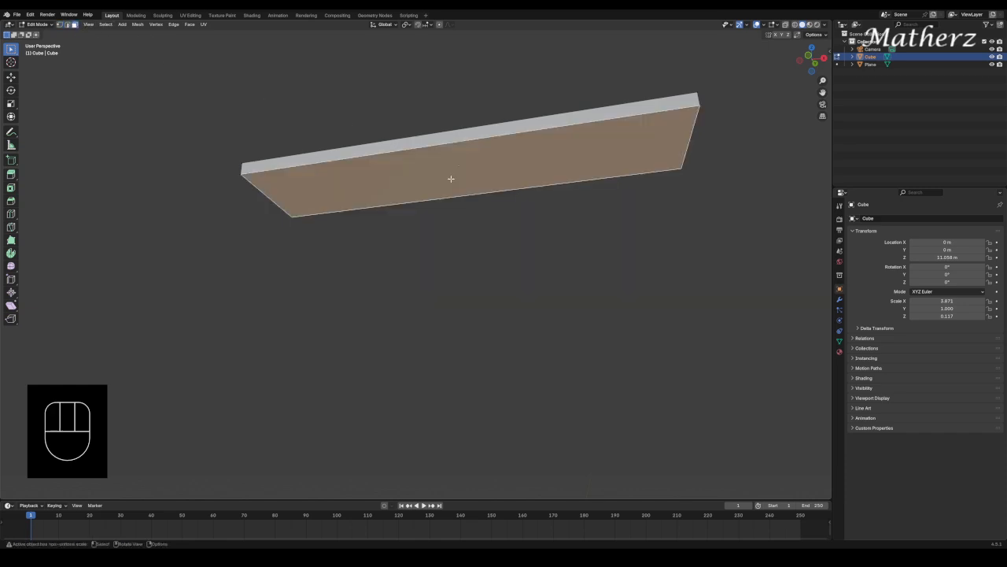
pyautogui.press('g')
pyautogui.moveTo(524, 194); pyautogui.dragTo(524, 209, button='middle')
pyautogui.click(524, 208)
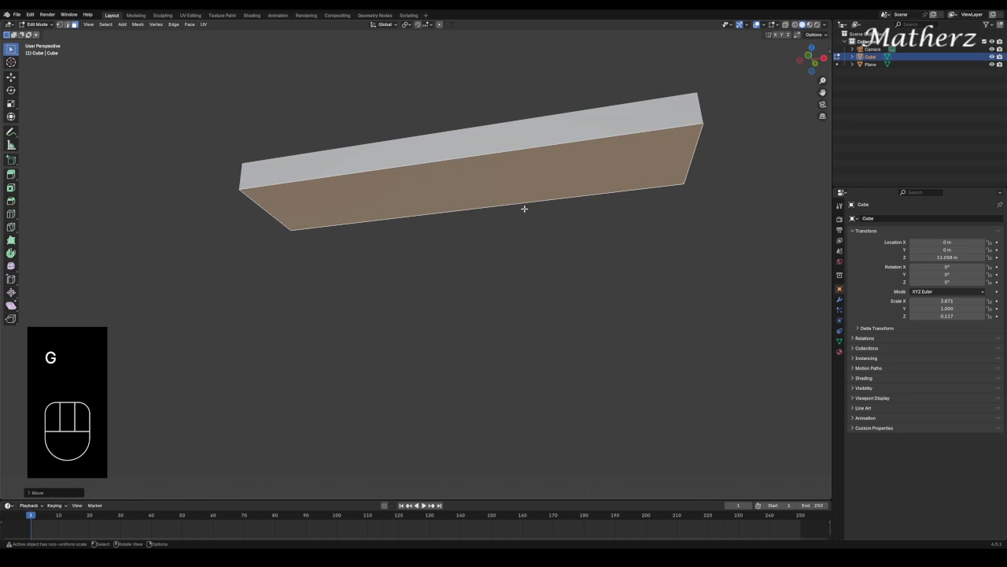
# - Extrude the slab's bottom face about 0.015 m downward, keeping its size
pyautogui.press('e')
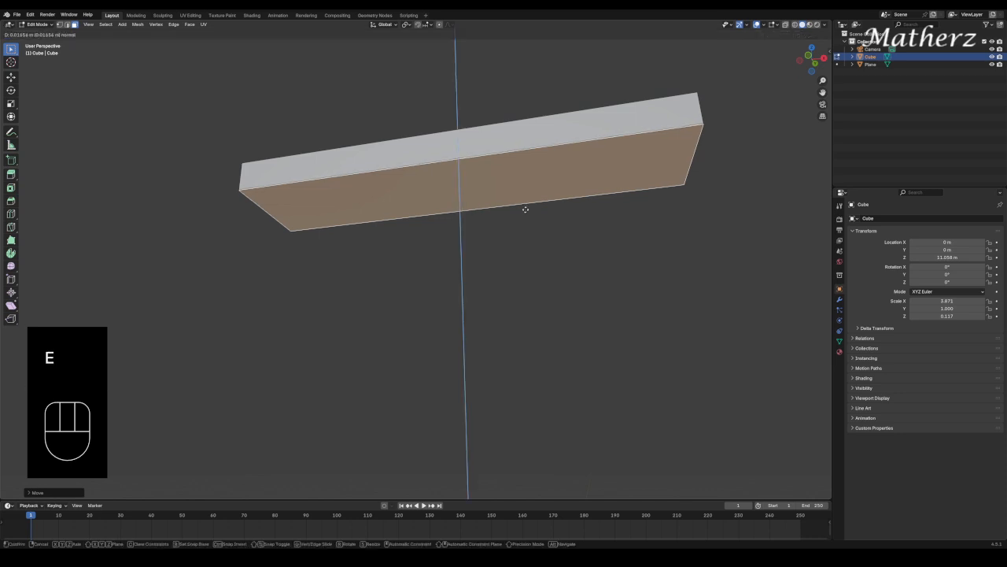
pyautogui.click(524, 209)
pyautogui.press('s')
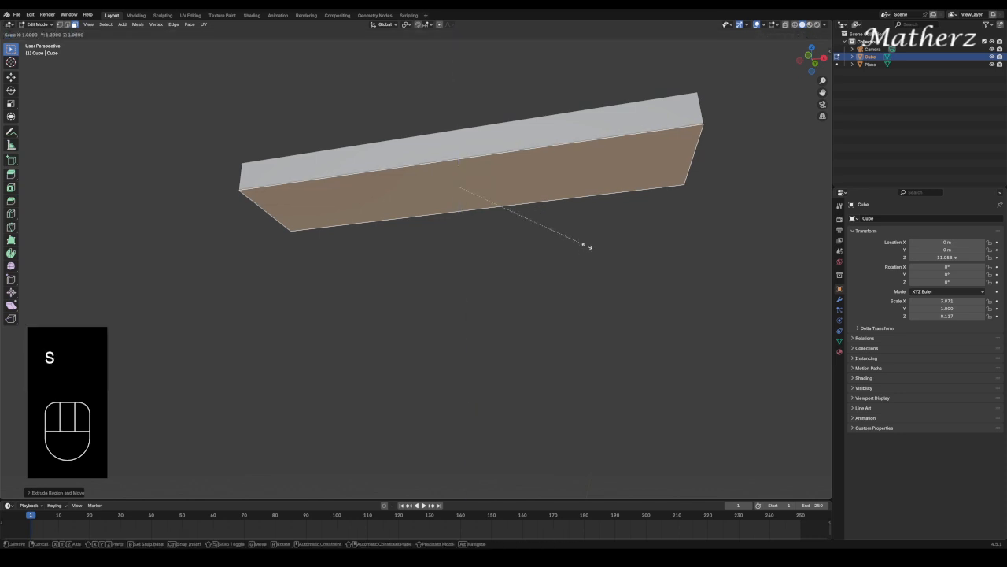
pyautogui.click(587, 245)
pyautogui.moveTo(586, 245); pyautogui.dragTo(769, 190, button='middle')
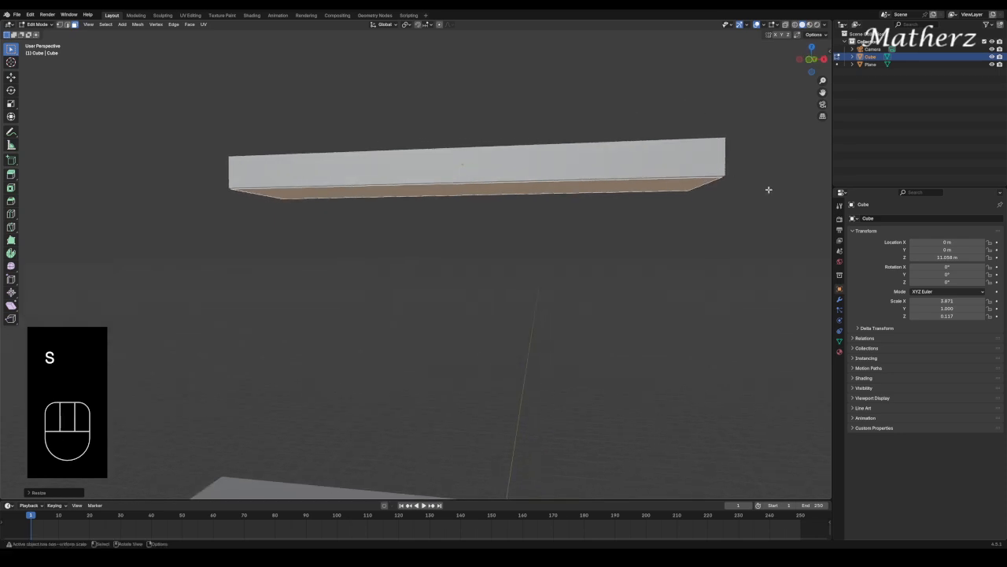
# - Extrude the bottom face again in place and shrink it slightly inward along the slab's length
pyautogui.press('e')
pyautogui.click(648, 215)
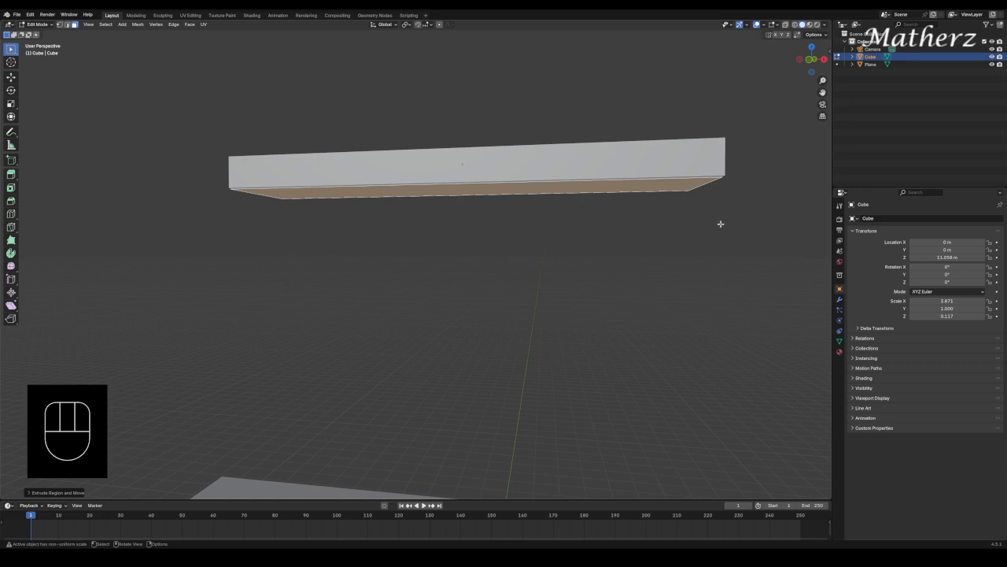
pyautogui.press('s')
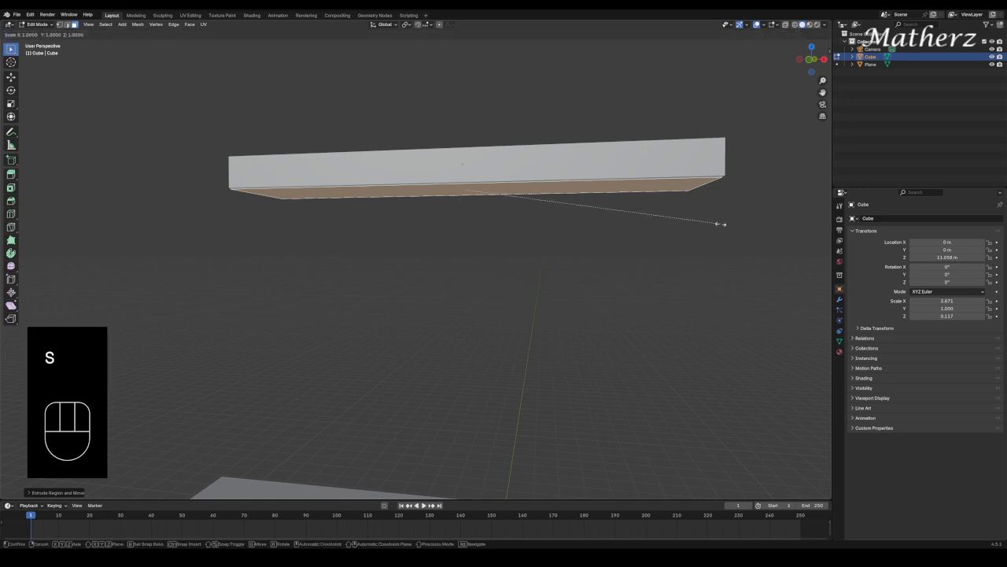
pyautogui.middleClick(684, 220)
pyautogui.moveTo(684, 220); pyautogui.dragTo(682, 162, button='middle')
pyautogui.scroll(3, 593, 148)
pyautogui.keyDown('shift'); pyautogui.moveTo(535, 121); pyautogui.dragTo(589, 213, button='middle'); pyautogui.keyUp('shift')
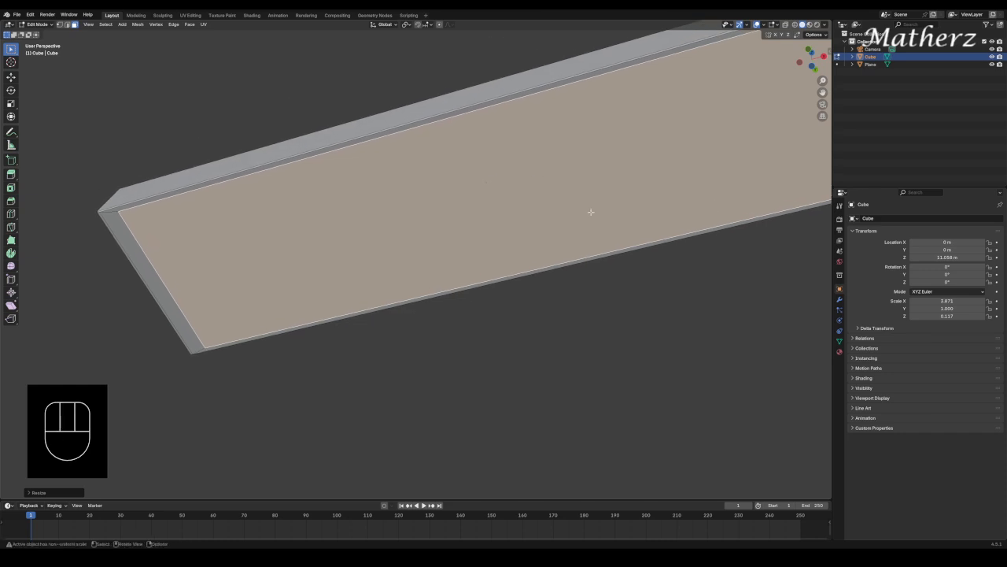
pyautogui.scroll(-2, 597, 212)
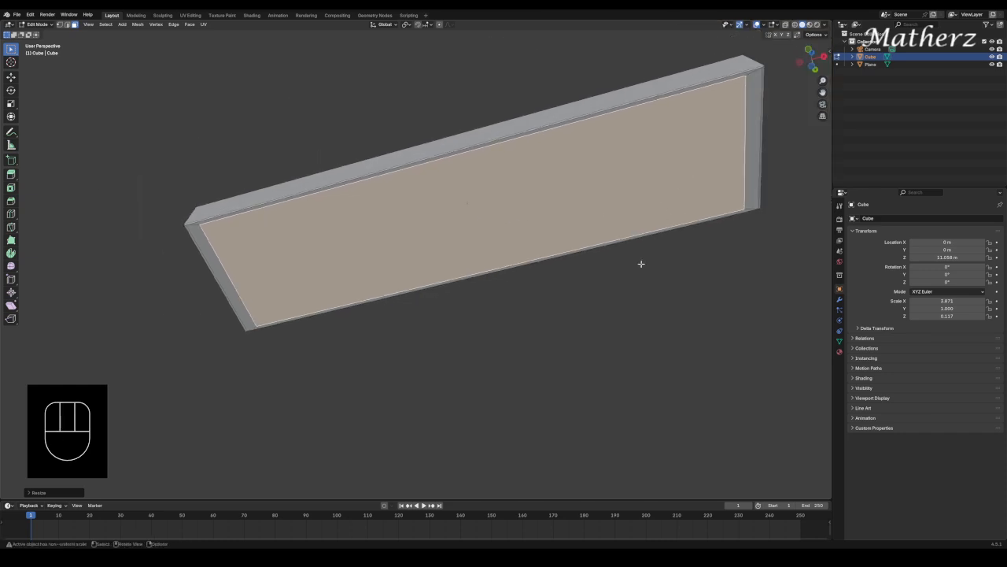
# - Scale the inner bottom face to about 0.86 along Y and extrude it about 0.42 m up into the slab
pyautogui.press('s')
pyautogui.moveTo(641, 264); pyautogui.dragTo(636, 251, button='middle')
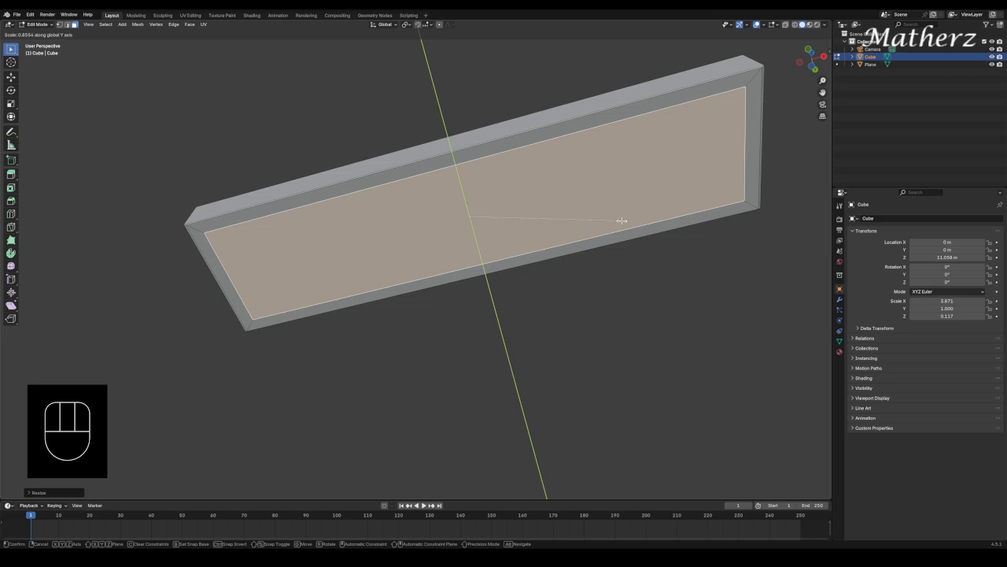
pyautogui.click(622, 220)
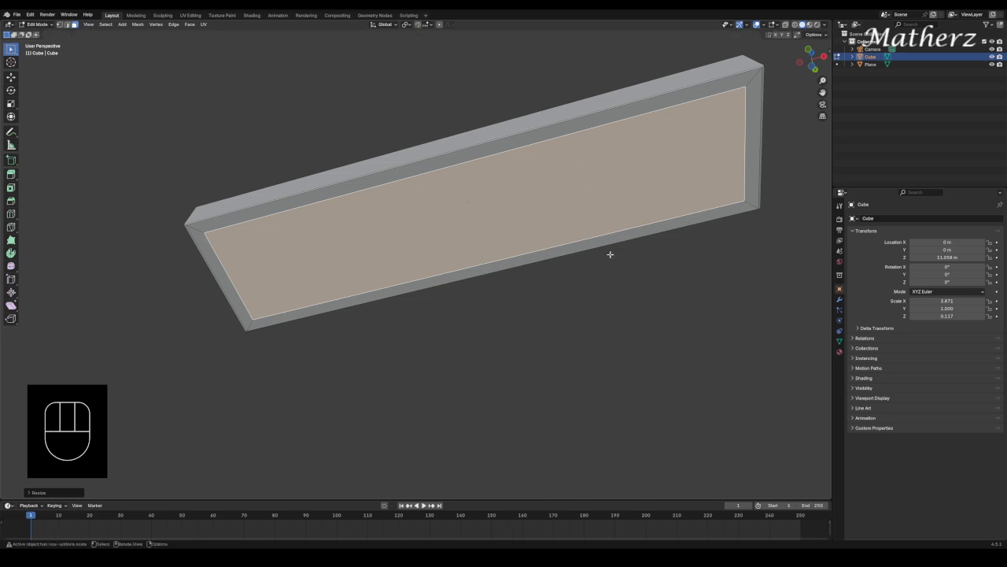
pyautogui.press('e')
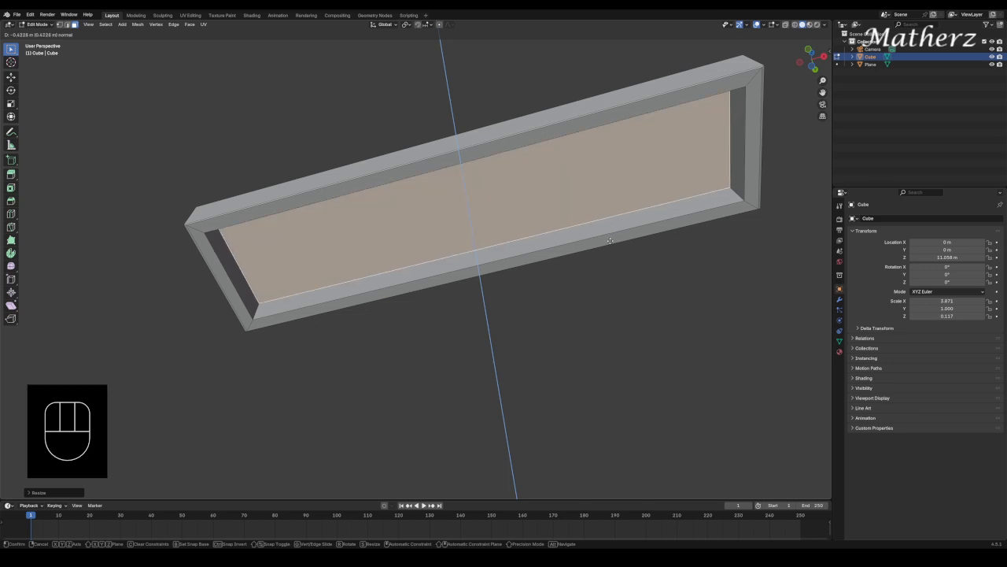
pyautogui.click(609, 240)
# - Lower the slab's top face slightly along Z and check the remaining thickness above the cavity in X-ray view
pyautogui.moveTo(610, 240); pyautogui.dragTo(533, 141, button='middle')
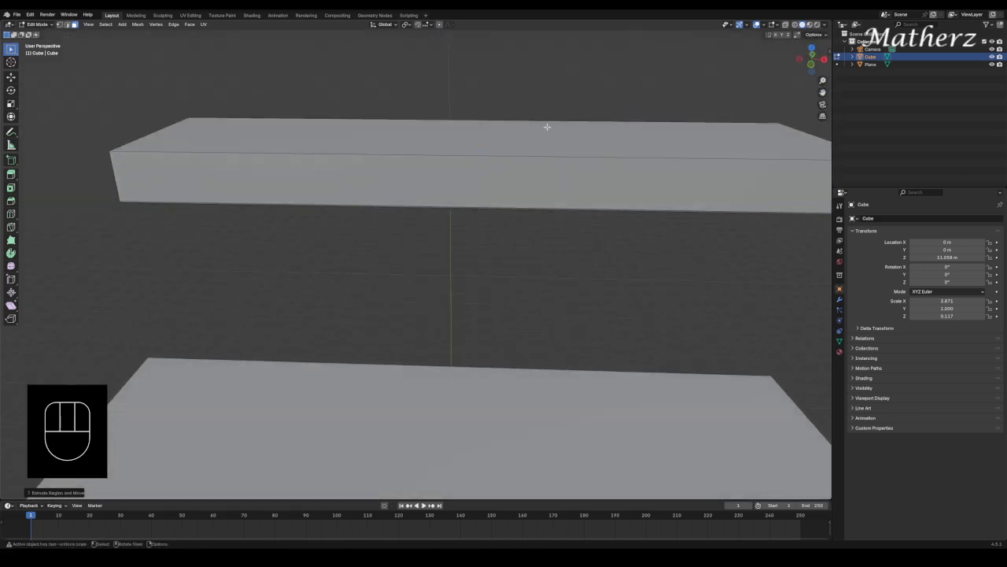
pyautogui.click(547, 136)
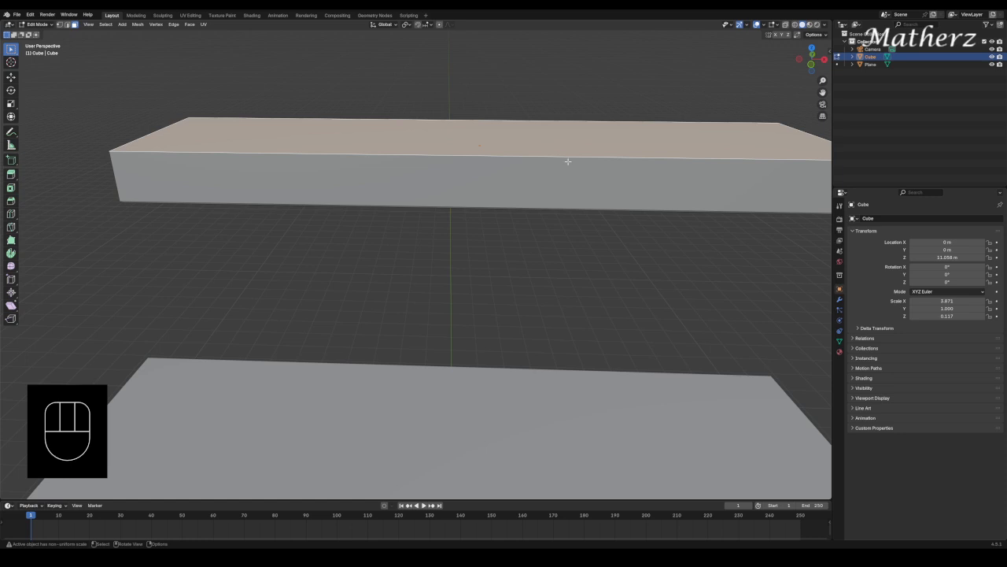
pyautogui.press('g')
pyautogui.press('z')
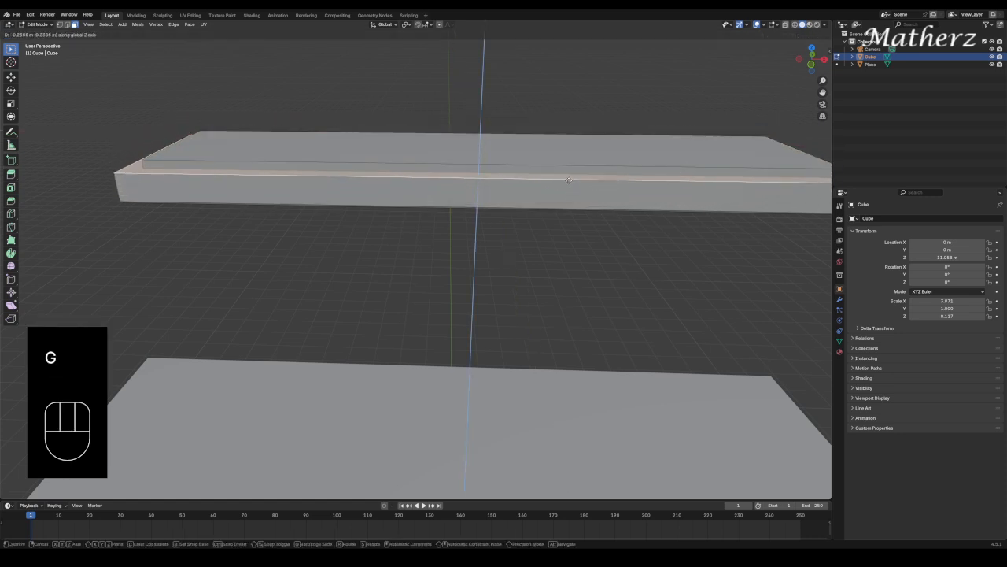
pyautogui.click(569, 164)
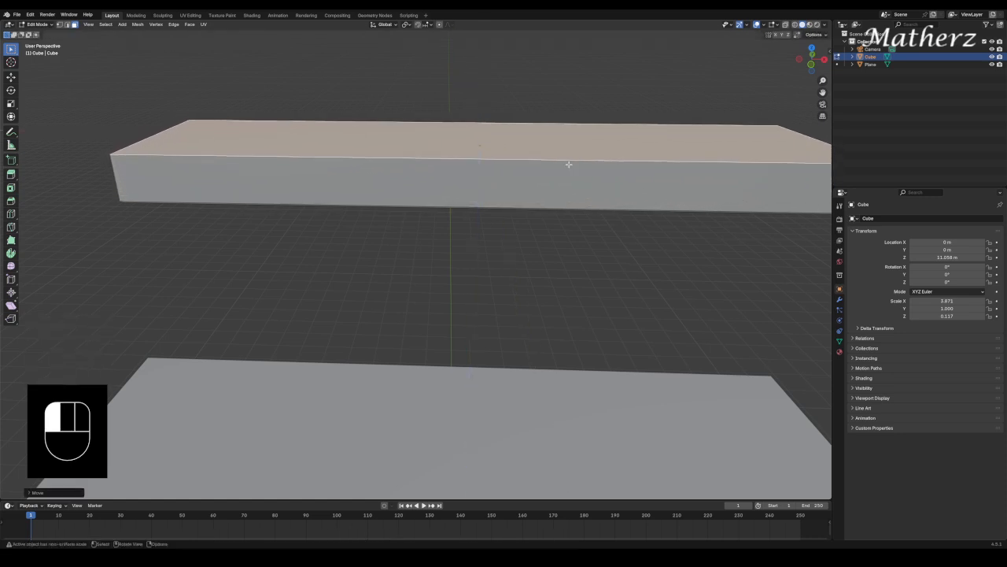
pyautogui.click(785, 24)
pyautogui.moveTo(682, 202); pyautogui.dragTo(691, 191, button='middle')
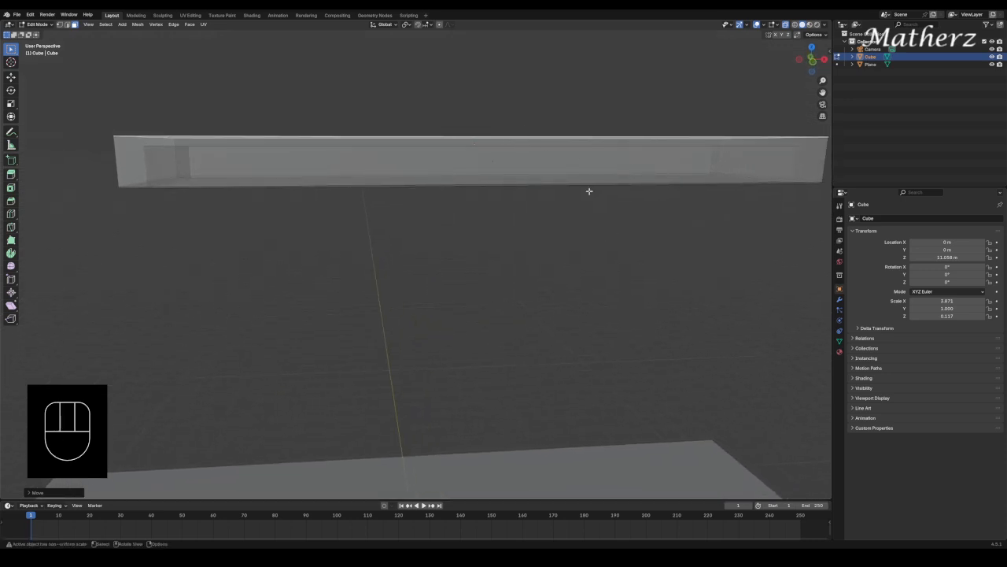
pyautogui.click(786, 25)
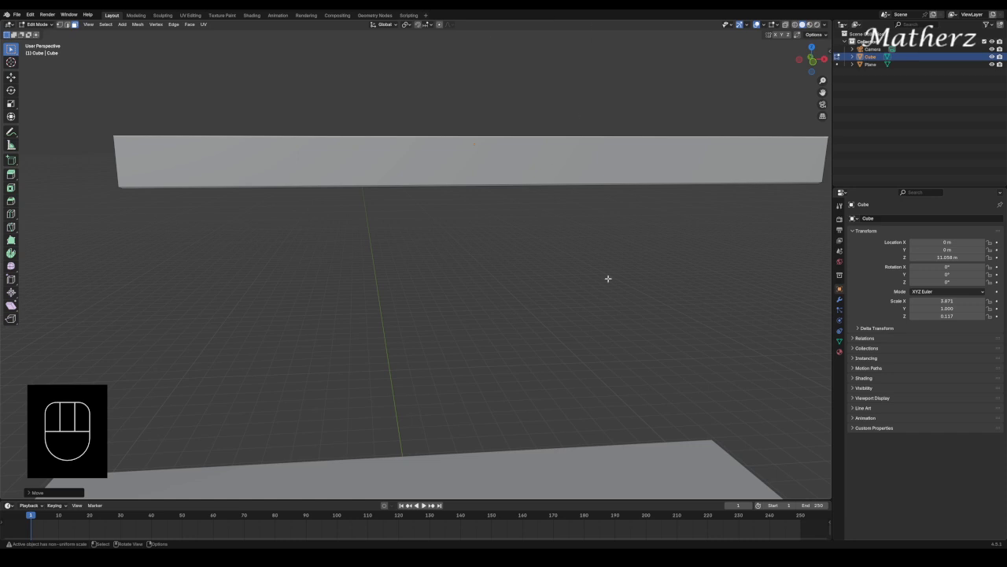
pyautogui.moveTo(608, 278); pyautogui.dragTo(692, 251, button='middle')
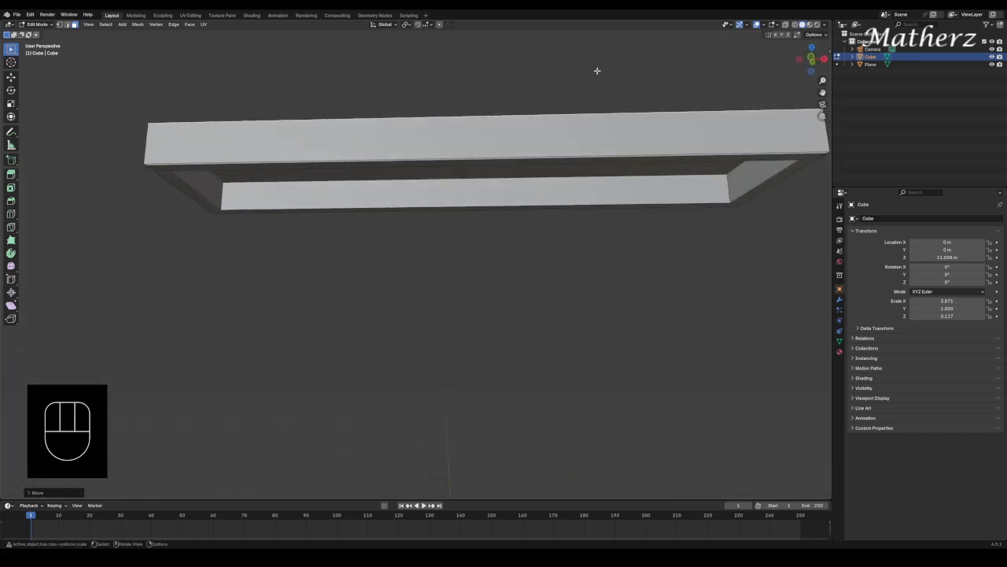
# - Return to Object Mode, apply Shade Smooth to the hollow slab and deselect it
pyautogui.click(41, 25)
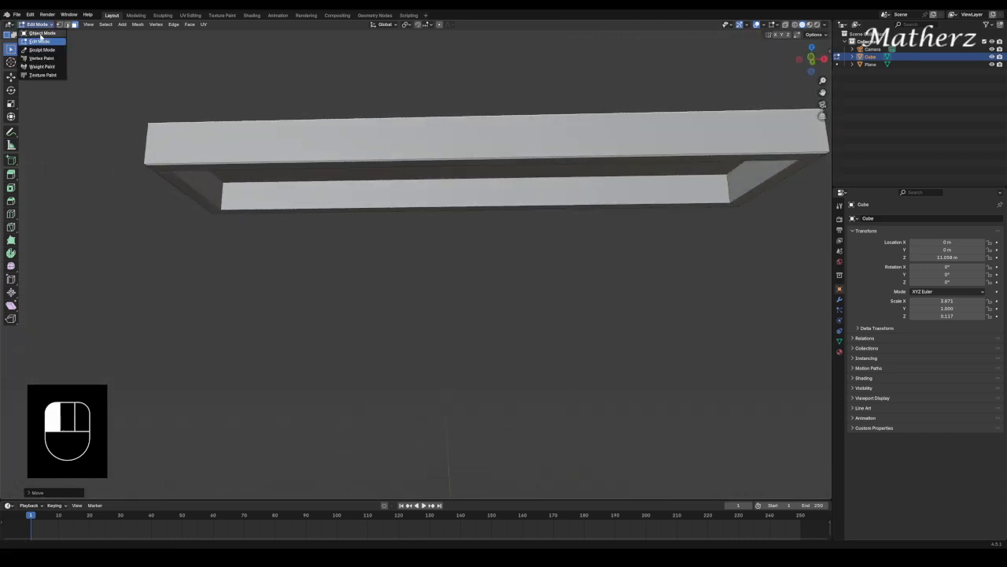
pyautogui.click(43, 33)
pyautogui.rightClick(663, 142)
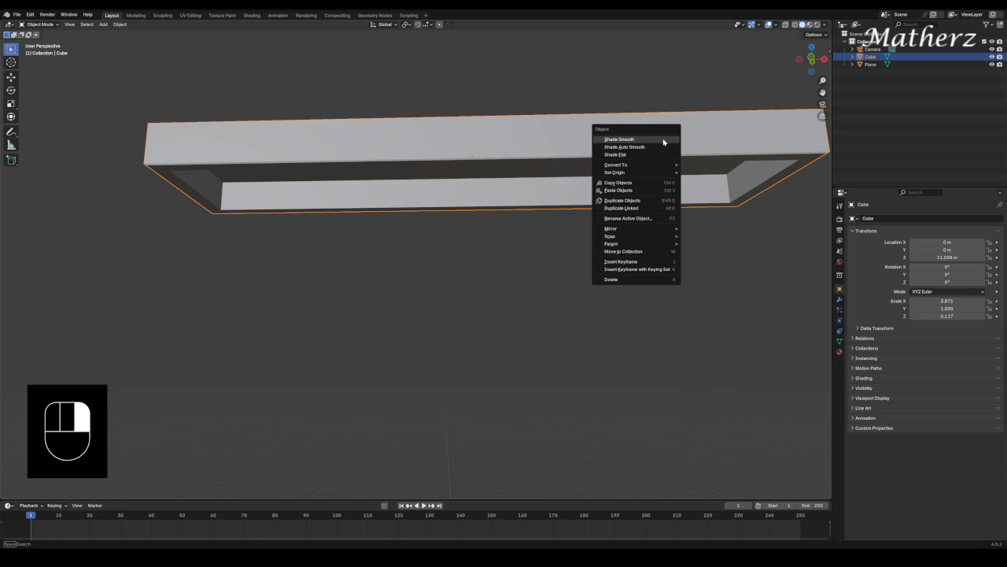
pyautogui.click(664, 139)
pyautogui.moveTo(535, 198)
pyautogui.mouseDown(button='middle')
pyautogui.moveTo(535, 164)
pyautogui.moveTo(536, 182)
pyautogui.moveTo(517, 196)
pyautogui.mouseUp(button='middle')
pyautogui.scroll(-3, 551, 273)
pyautogui.moveTo(550, 273); pyautogui.dragTo(596, 249, button='middle')
pyautogui.click(596, 249)
# - Add a cylinder mesh and raise it along Z to about 4.5 m above the plane
pyautogui.click(103, 24)
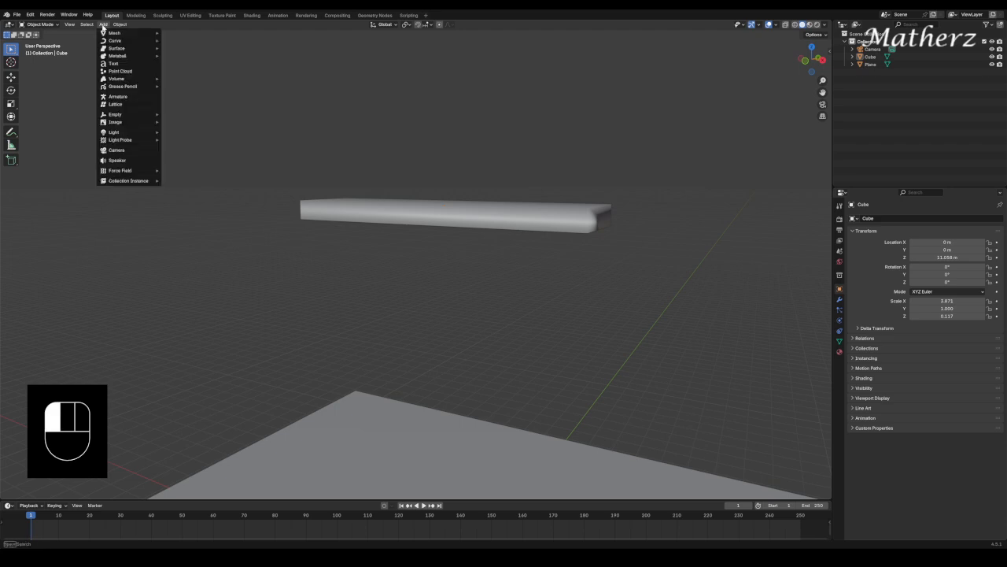
pyautogui.moveTo(115, 33)
pyautogui.click(196, 70)
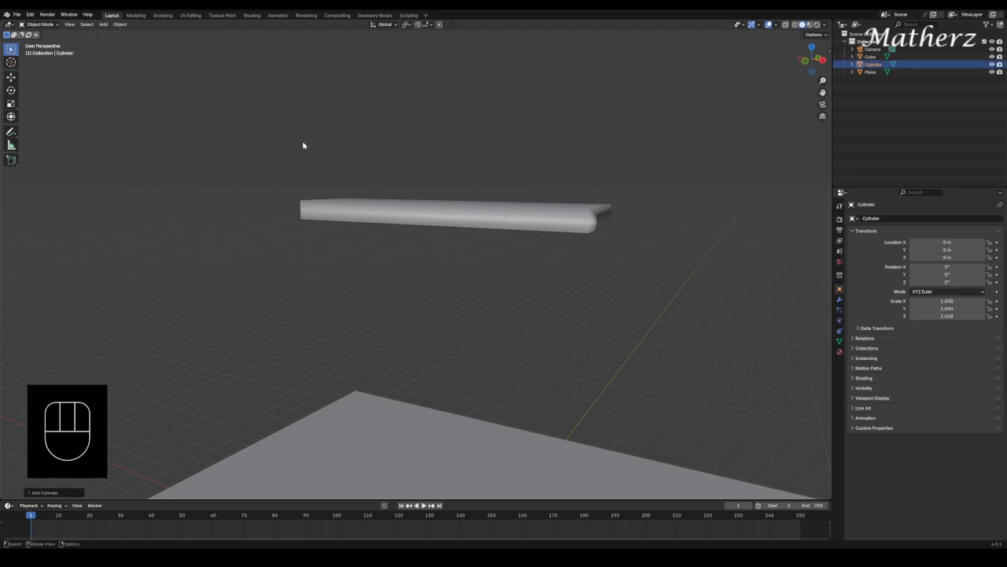
pyautogui.scroll(-3, 457, 328)
pyautogui.scroll(3, 486, 430)
pyautogui.keyDown('shift'); pyautogui.moveTo(485, 430); pyautogui.dragTo(441, 225, button='middle'); pyautogui.keyUp('shift')
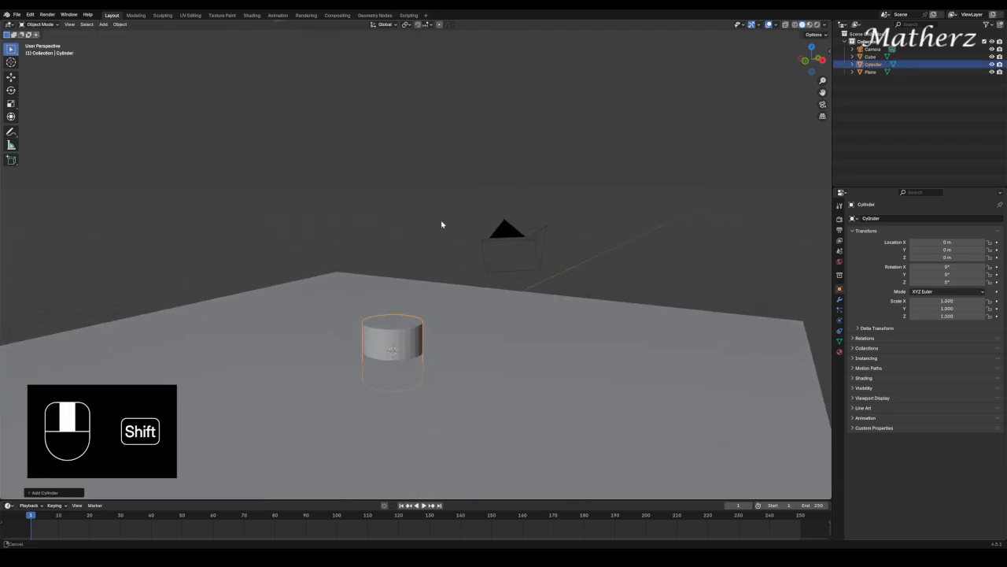
pyautogui.press('g')
pyautogui.middleClick(434, 367)
pyautogui.click(425, 215)
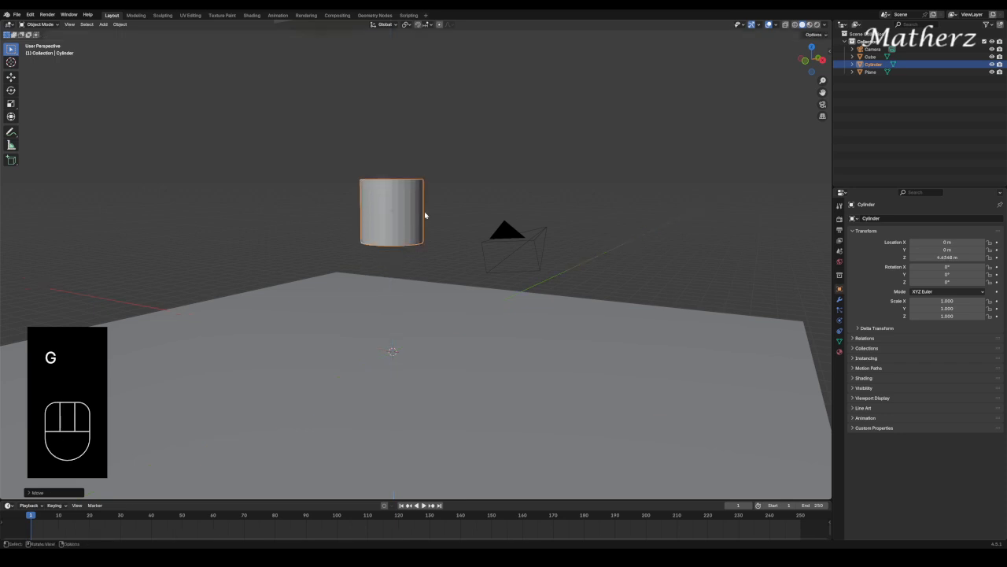
# - Rotate the cylinder 90° about the global Y axis so it lies horizontally
pyautogui.press('r')
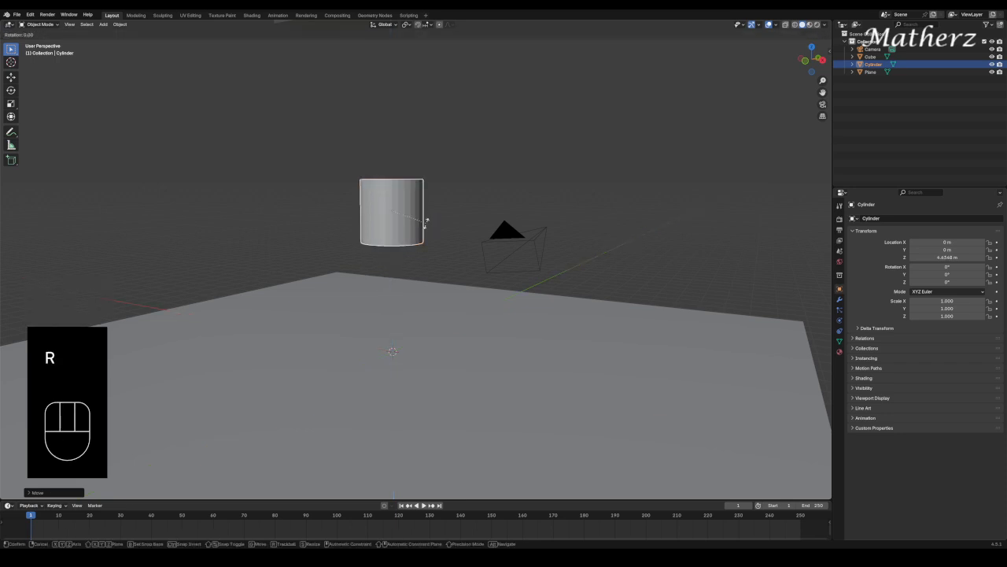
pyautogui.moveTo(426, 223); pyautogui.dragTo(468, 218, button='middle')
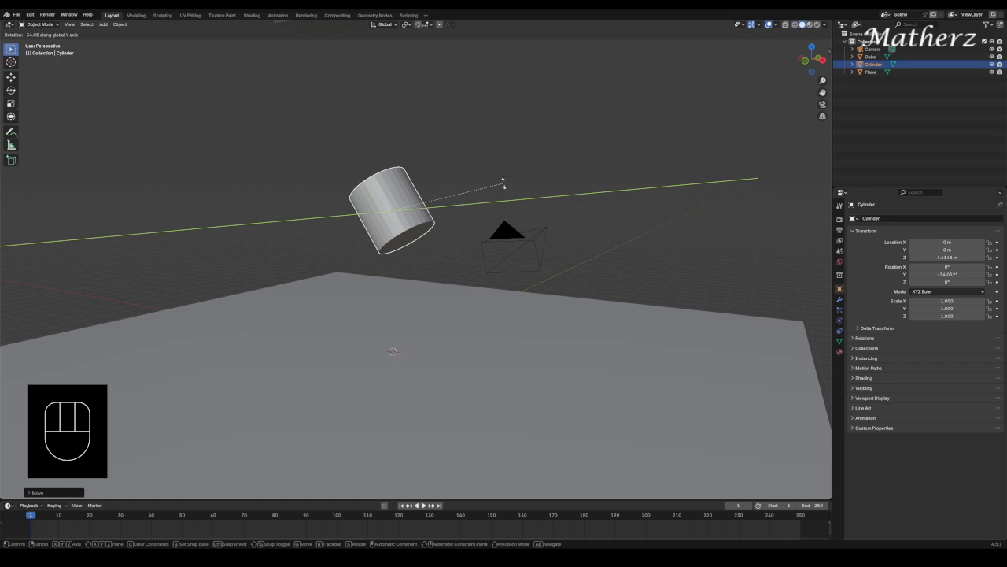
pyautogui.write('90')
pyautogui.click(455, 219)
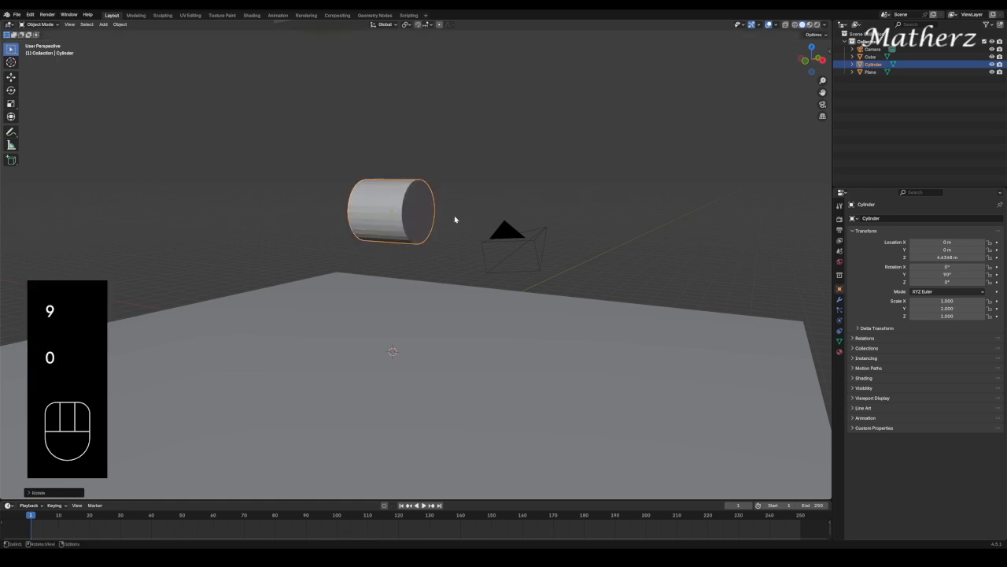
# - Scale the cylinder into a long thin rod, about 0.108 in X and Y and 6.3 in Z, and apply Shade Smooth
pyautogui.press('s')
pyautogui.moveTo(435, 221); pyautogui.dragTo(464, 223, button='middle')
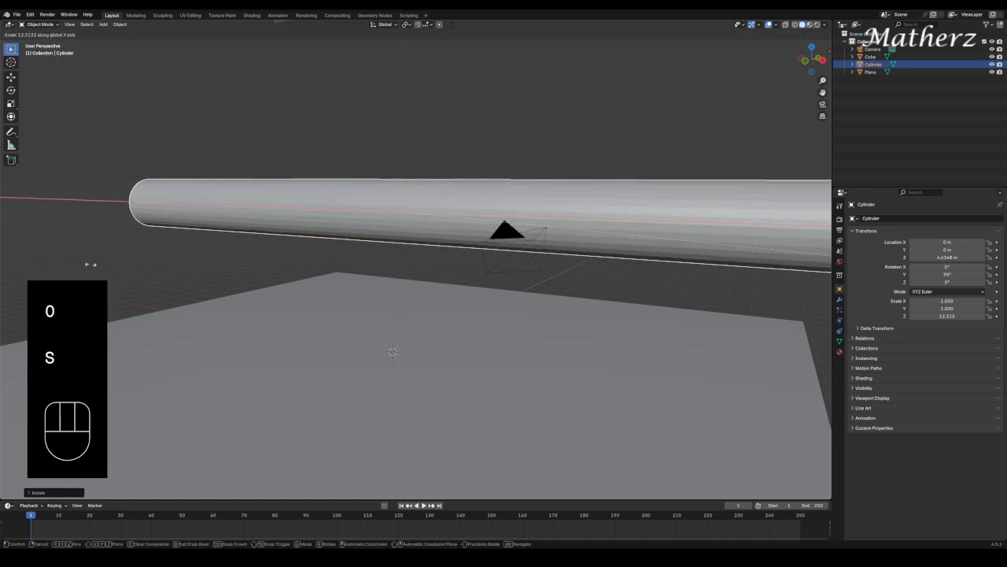
pyautogui.click(144, 269)
pyautogui.press('s')
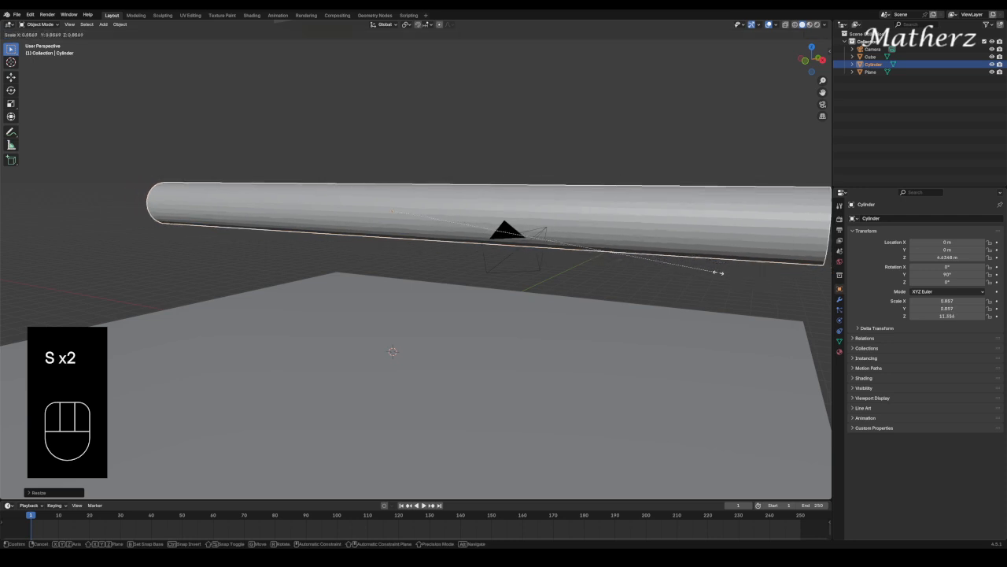
pyautogui.press('s')
pyautogui.moveTo(434, 224); pyautogui.dragTo(504, 228, button='middle')
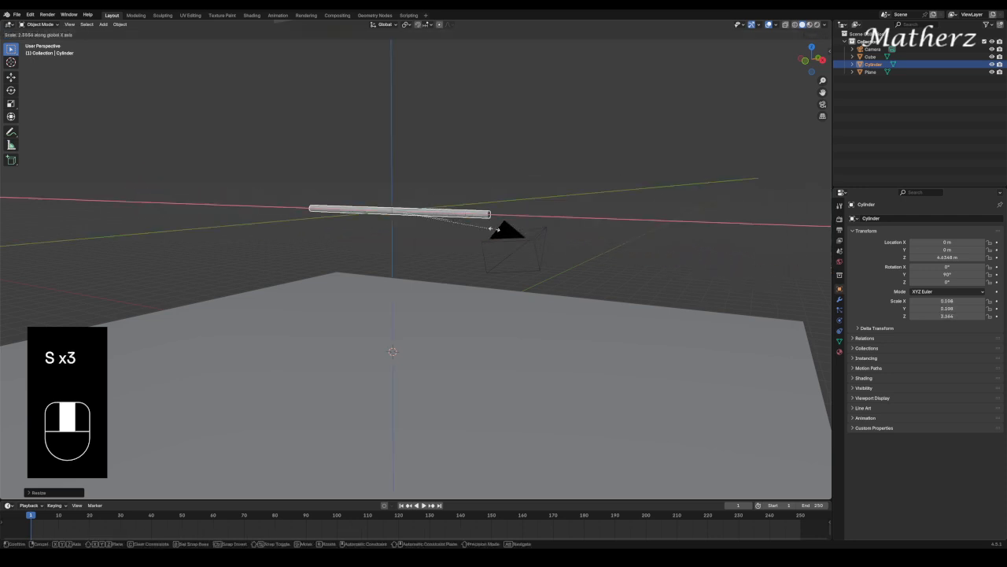
pyautogui.click(575, 243)
pyautogui.rightClick(400, 212)
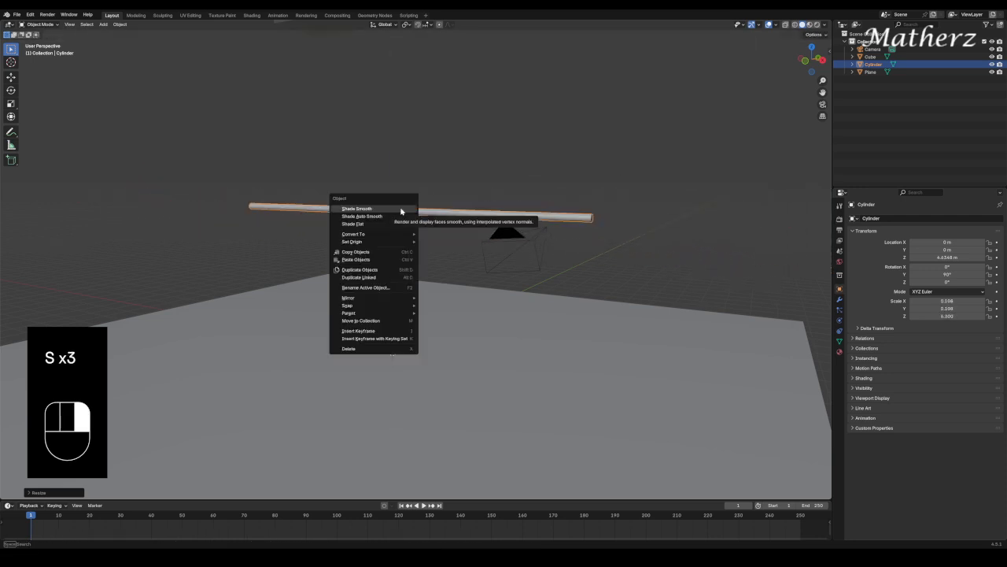
pyautogui.click(400, 210)
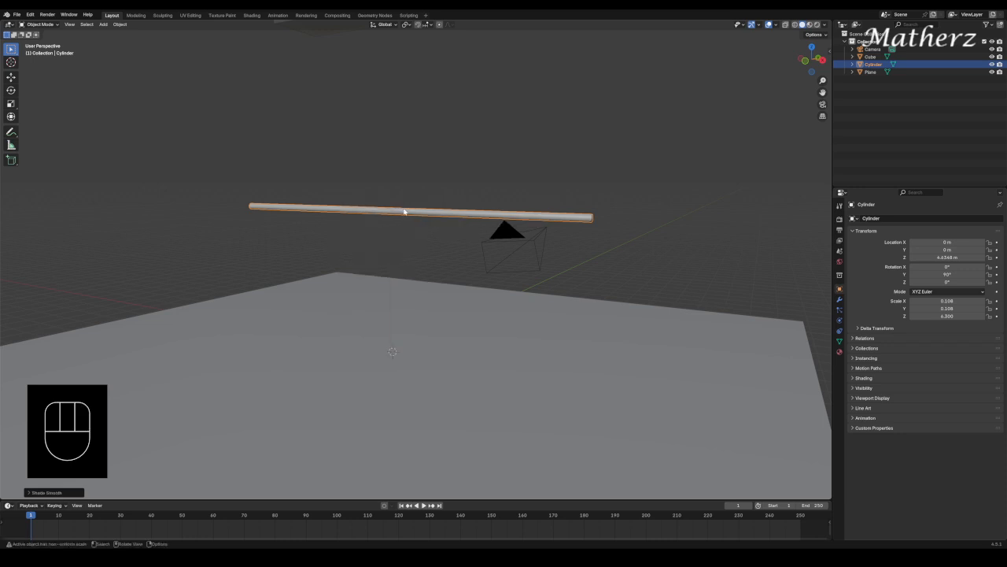
# - Raise the rod along Z to about 10.5 m, close beneath the hollow panel
pyautogui.moveTo(404, 212); pyautogui.dragTo(407, 246, button='middle')
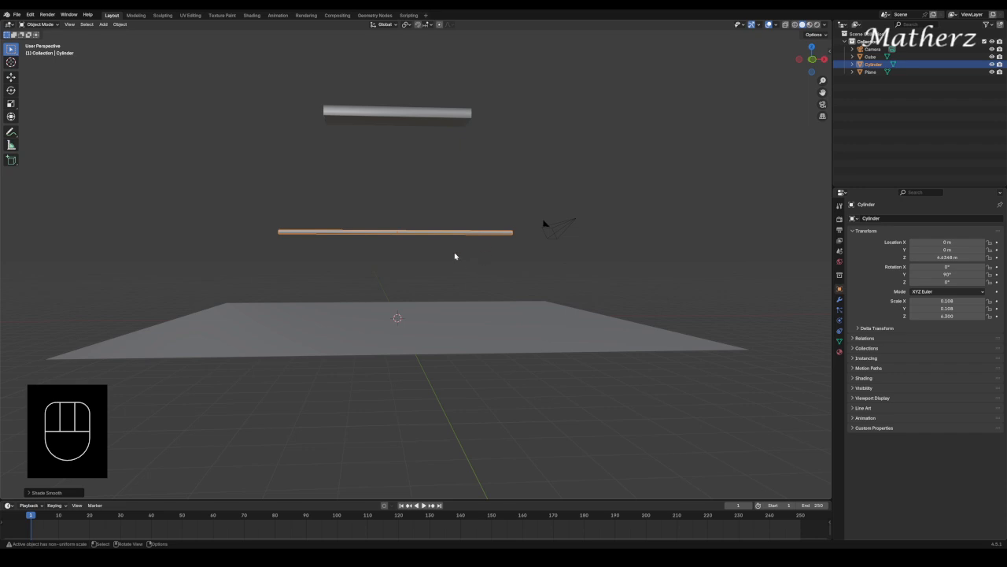
pyautogui.press('g')
pyautogui.moveTo(442, 283); pyautogui.dragTo(438, 193, button='middle')
pyautogui.click(438, 174)
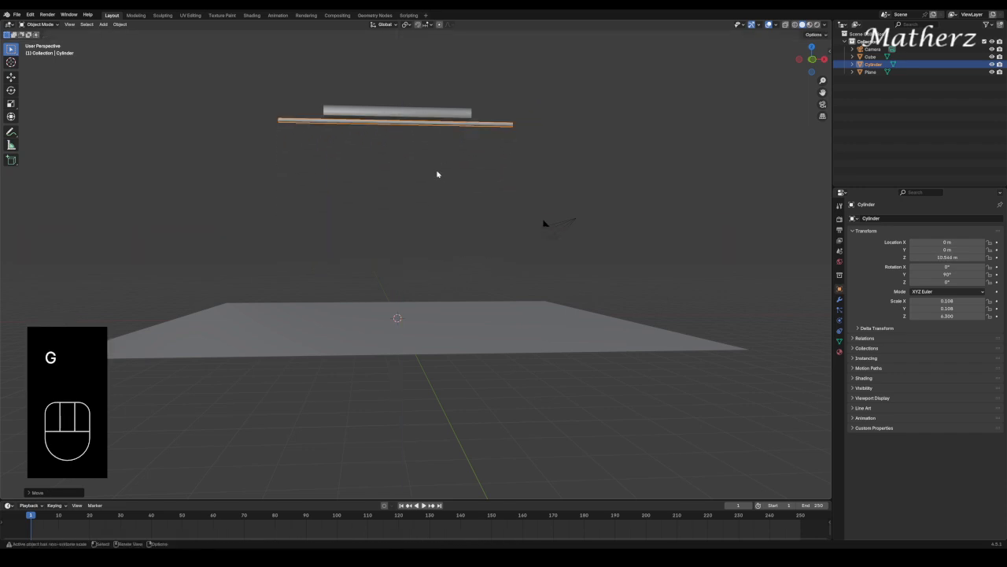
# - Shorten the rod along global X to a length scale of about 3.62 so it fits within the panel's width
pyautogui.scroll(5, 408, 102)
pyautogui.scroll(-4, 409, 102)
pyautogui.scroll(2, 418, 124)
pyautogui.keyDown('shift'); pyautogui.moveTo(418, 125); pyautogui.dragTo(496, 290, button='middle'); pyautogui.keyUp('shift')
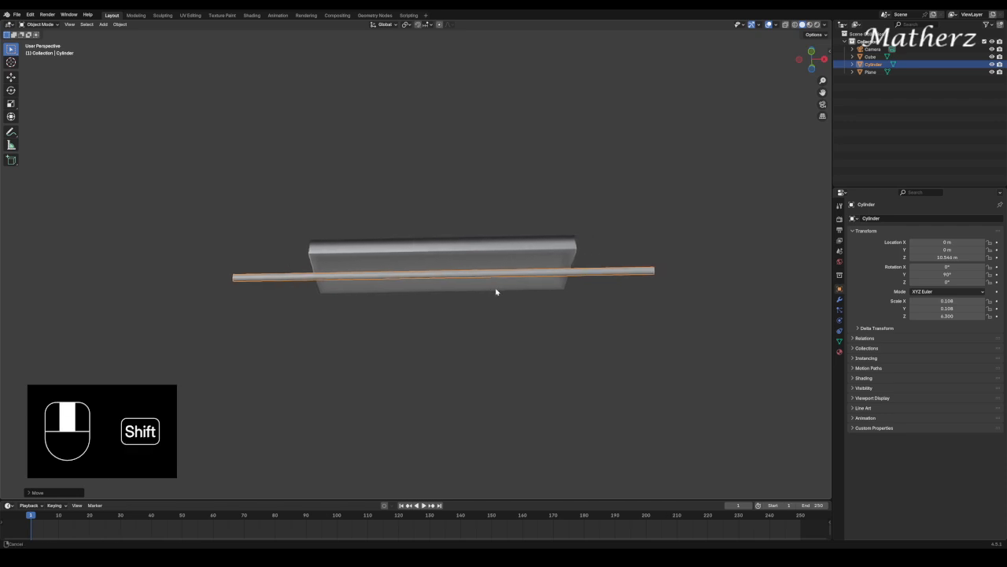
pyautogui.press('s')
pyautogui.moveTo(675, 272); pyautogui.dragTo(622, 280, button='middle')
pyautogui.click(610, 286)
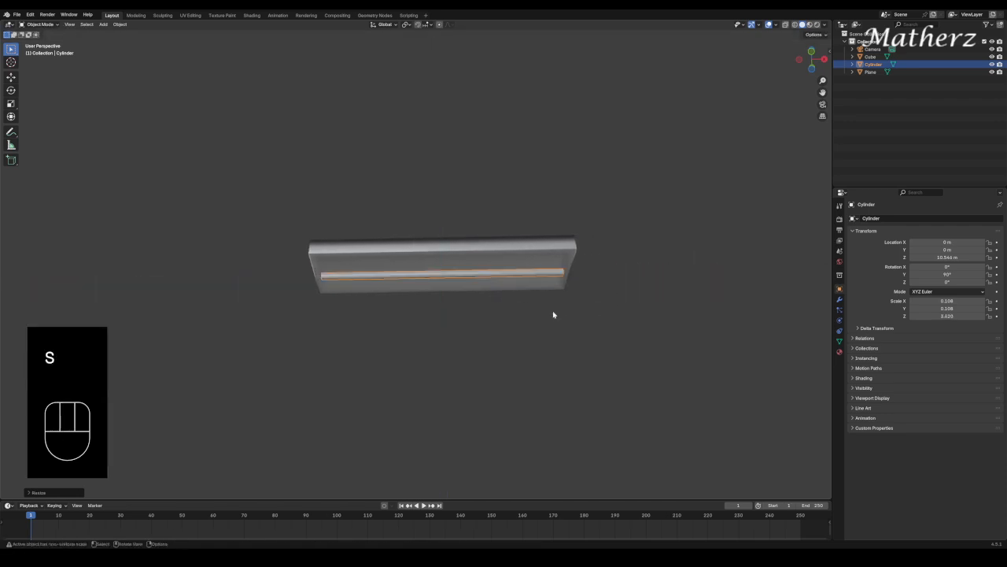
# - Lower the rod along Z to about 9.24 m, leaving a clear gap below the panel
pyautogui.scroll(5, 553, 312)
pyautogui.keyDown('shift'); pyautogui.moveTo(535, 372); pyautogui.dragTo(524, 310, button='middle'); pyautogui.keyUp('shift')
pyautogui.press('g')
pyautogui.moveTo(566, 339); pyautogui.dragTo(548, 412, button='middle')
pyautogui.click(546, 319)
pyautogui.scroll(-3, 551, 323)
pyautogui.press('g')
pyautogui.click(548, 412)
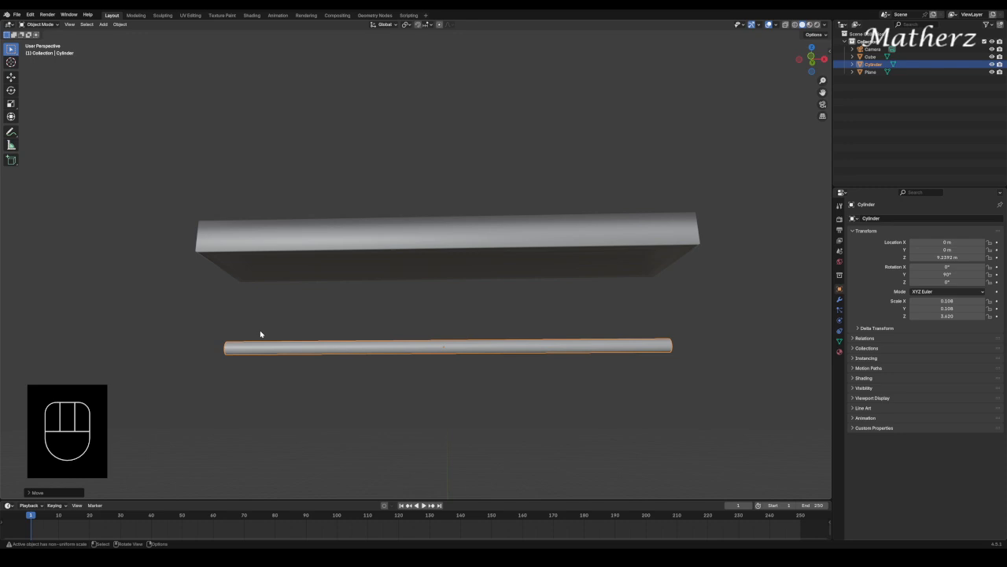
# - Duplicate the rod and place the copy about 0.39 m above it along Z
pyautogui.press('shift')
pyautogui.hotkey('shift', 'd')
pyautogui.moveTo(260, 331); pyautogui.dragTo(280, 308, button='middle')
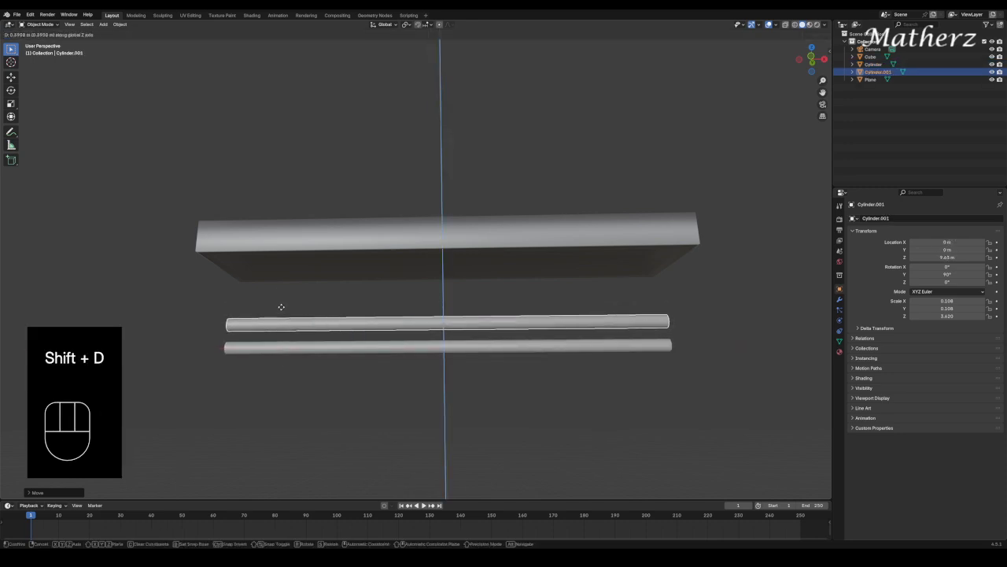
pyautogui.click(281, 308)
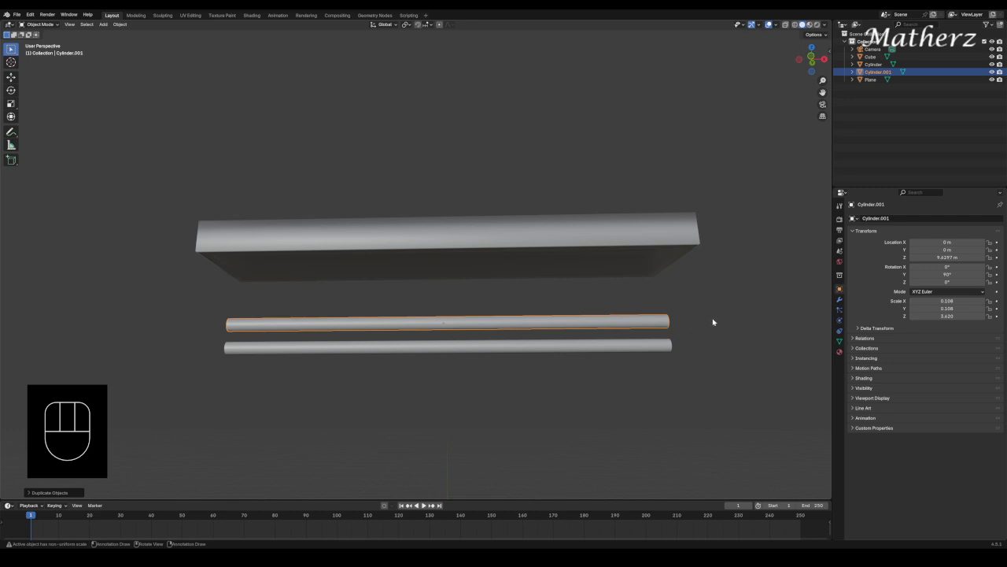
# - Shrink the duplicate along X into a short piece and scale it uniformly to about 0.151 × 0.151 × 0.19
pyautogui.press('s')
pyautogui.moveTo(710, 318); pyautogui.dragTo(654, 318, button='middle')
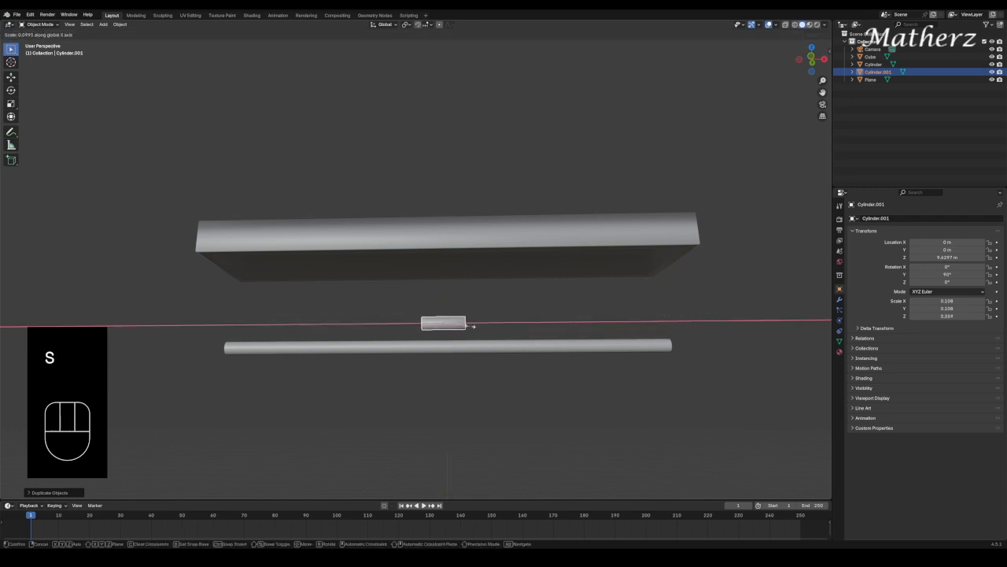
pyautogui.click(454, 325)
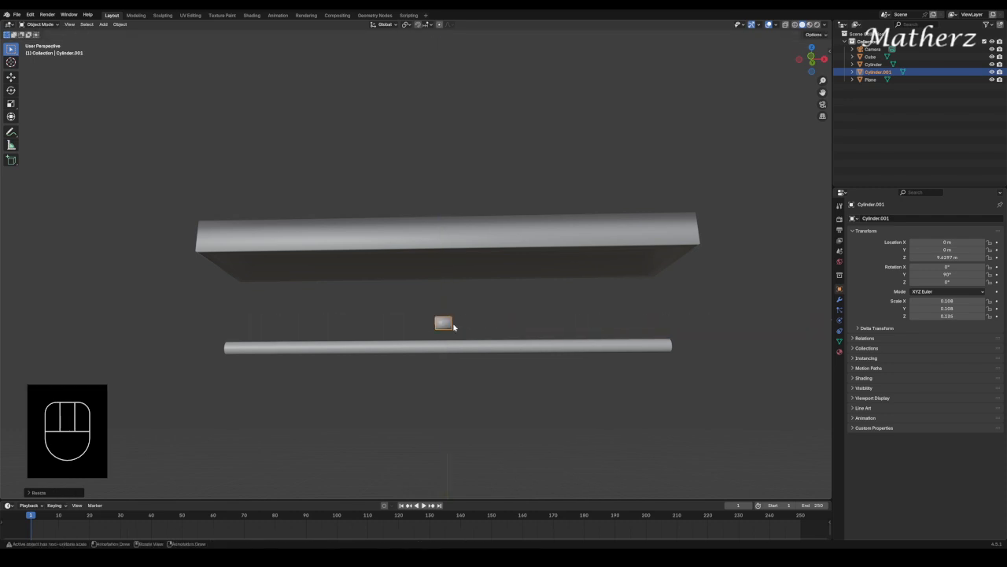
pyautogui.press('s')
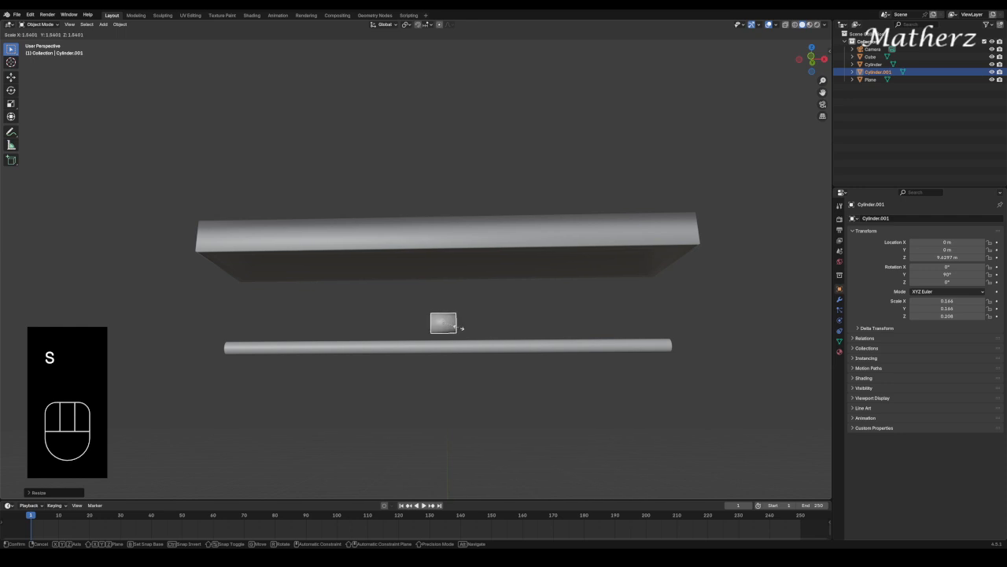
pyautogui.click(457, 328)
# - Lower the short piece onto the rod's axis and slide it along X to about 3.74 m, capping the rod's end
pyautogui.press('g')
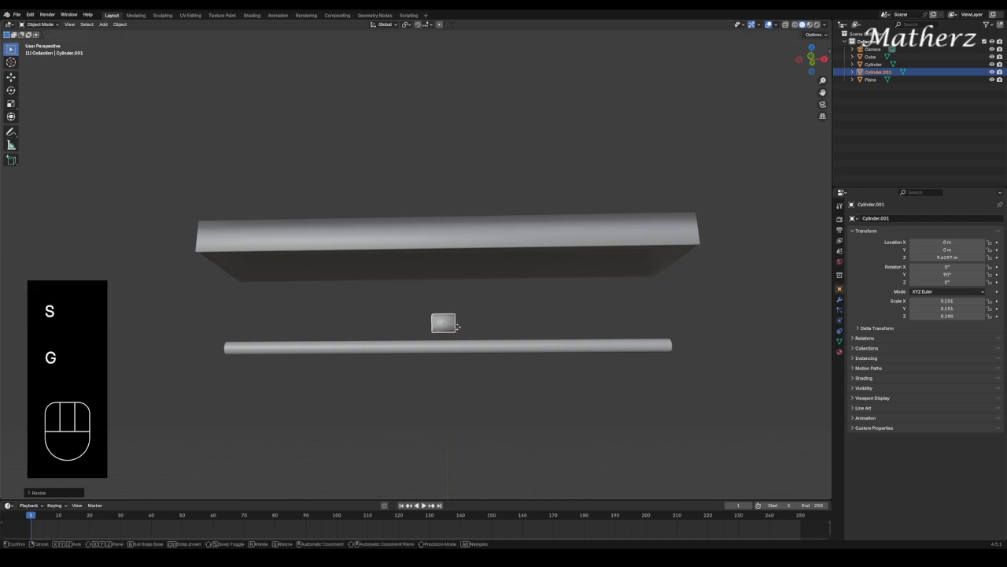
pyautogui.moveTo(457, 330)
pyautogui.mouseDown(button='middle')
pyautogui.moveTo(456, 347)
pyautogui.moveTo(457, 319)
pyautogui.mouseUp(button='middle')
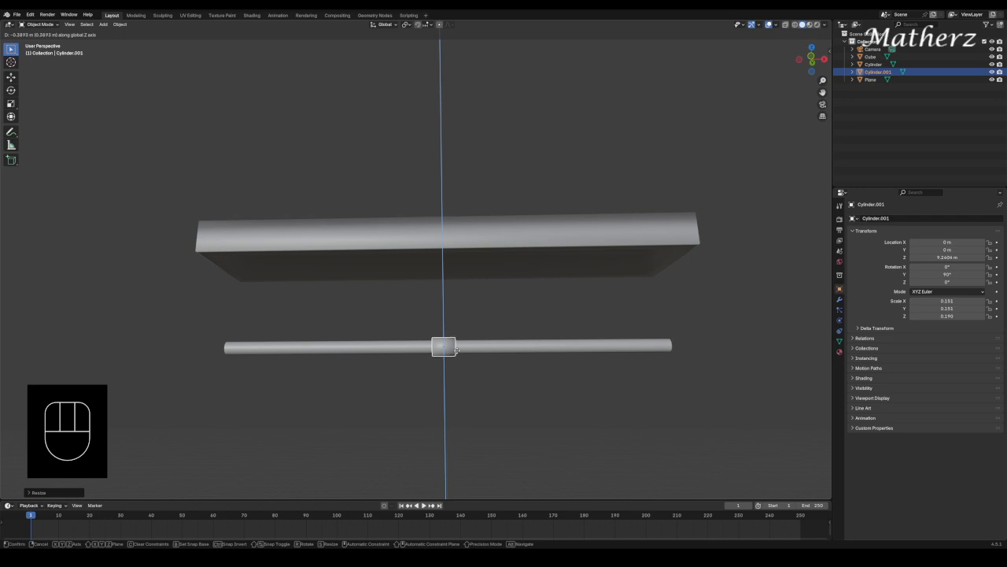
pyautogui.click(454, 368)
pyautogui.press('g')
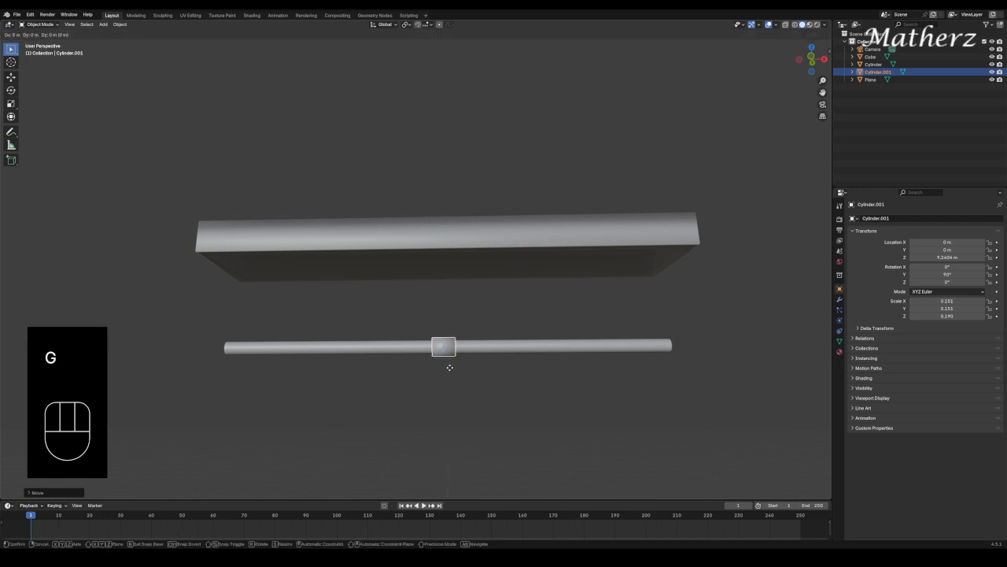
pyautogui.moveTo(449, 367); pyautogui.dragTo(531, 366, button='middle')
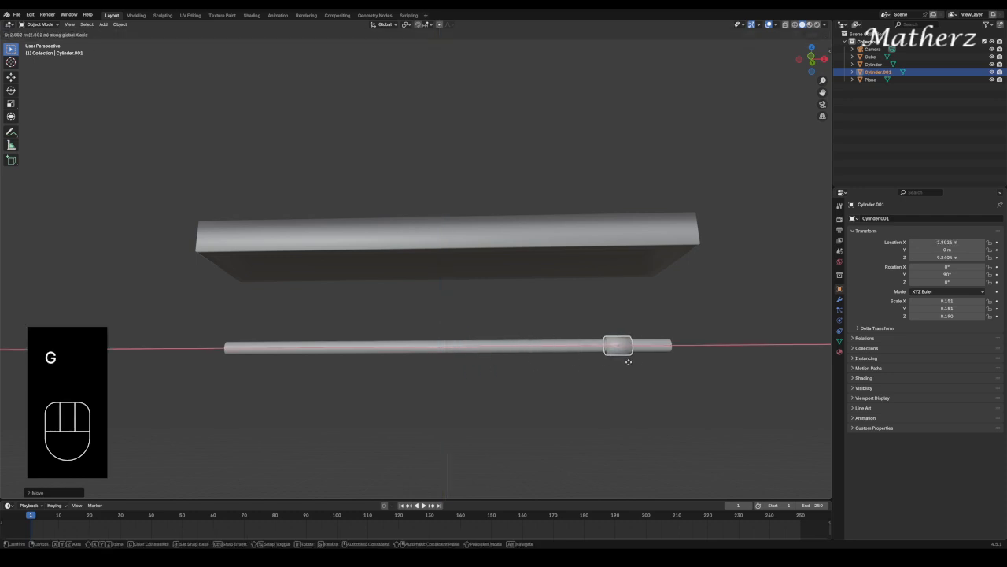
pyautogui.click(682, 362)
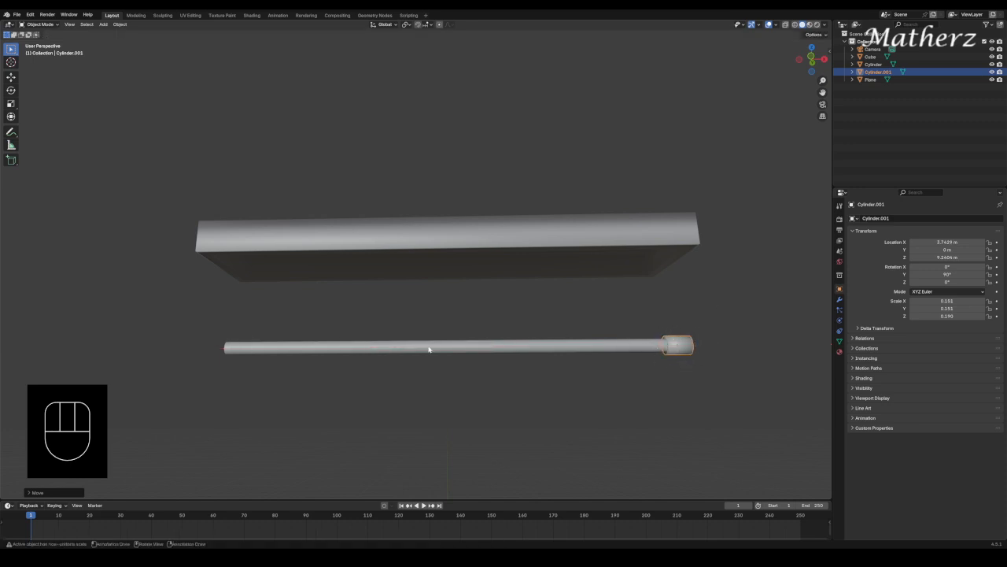
# - Create a new material on the long rod and name it Tube
pyautogui.click(607, 349)
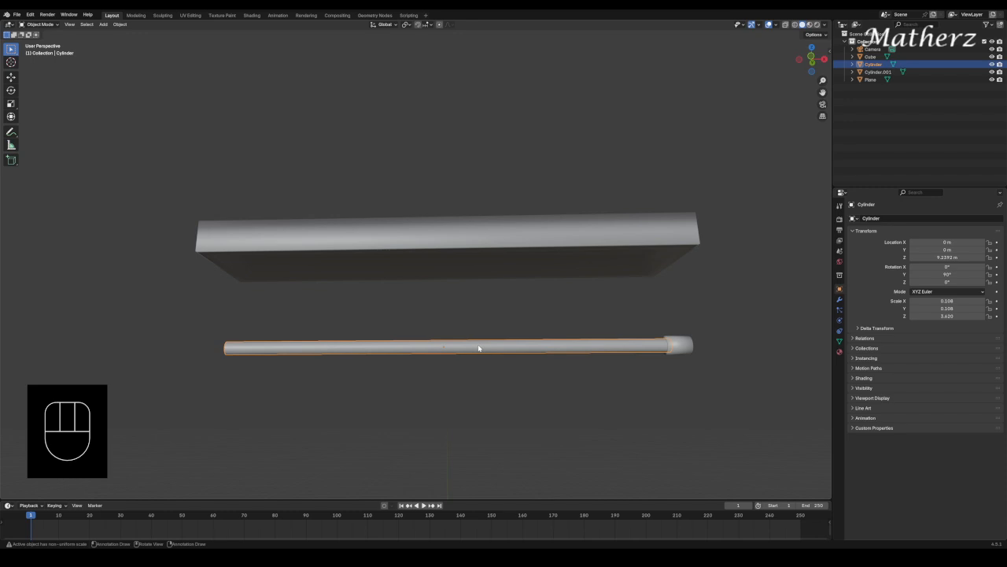
pyautogui.click(839, 351)
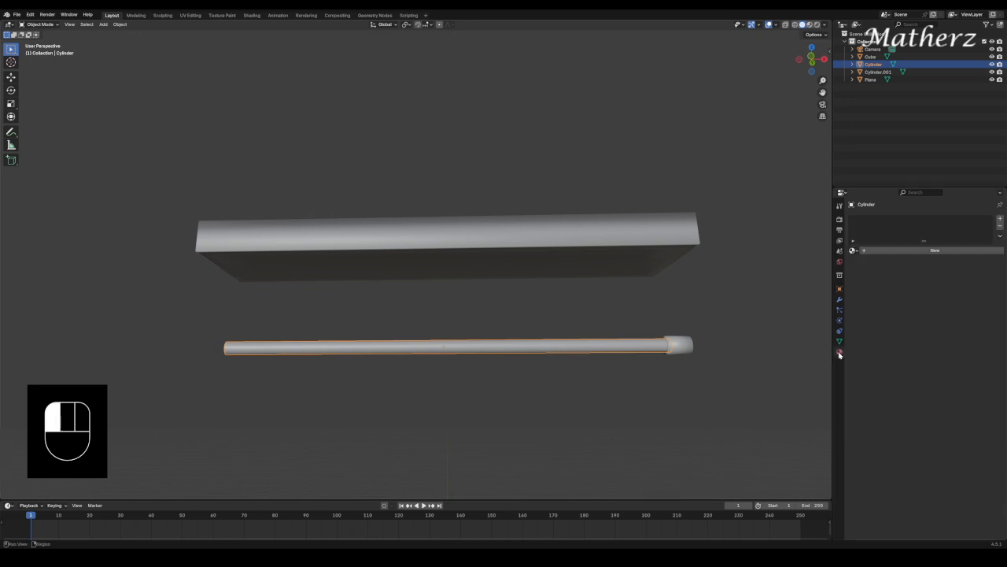
pyautogui.click(948, 251)
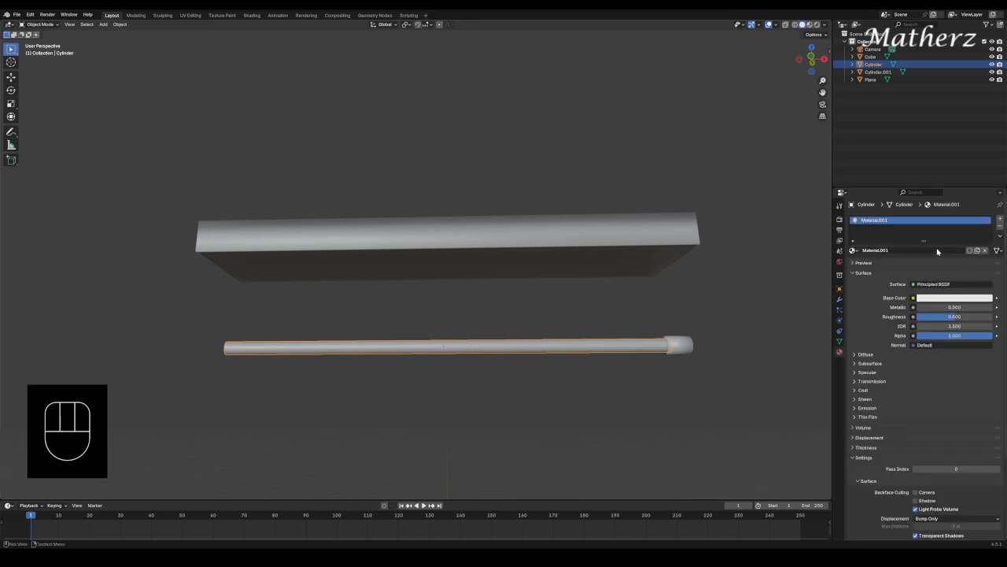
pyautogui.doubleClick(871, 222)
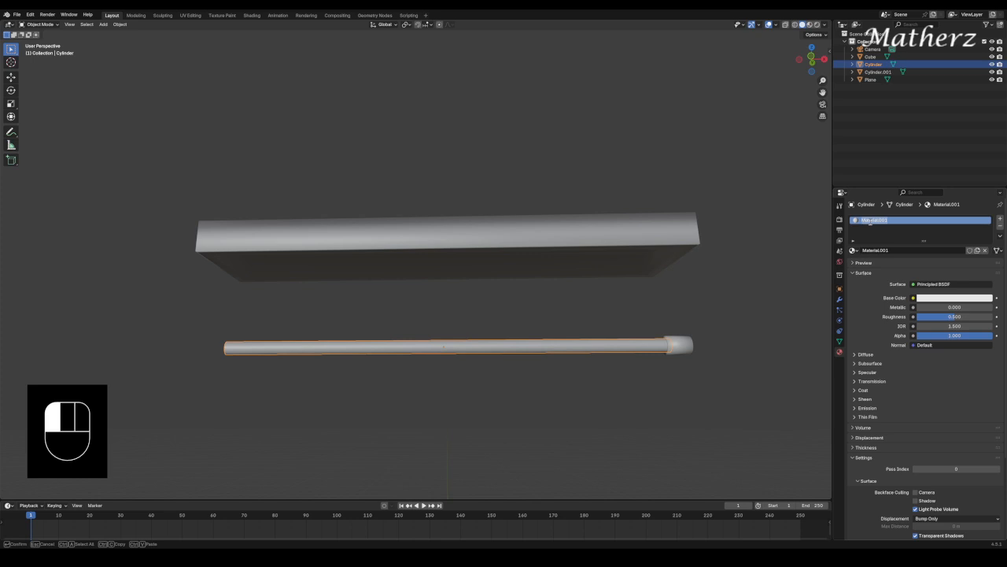
pyautogui.write('Tube')
pyautogui.press('Return')
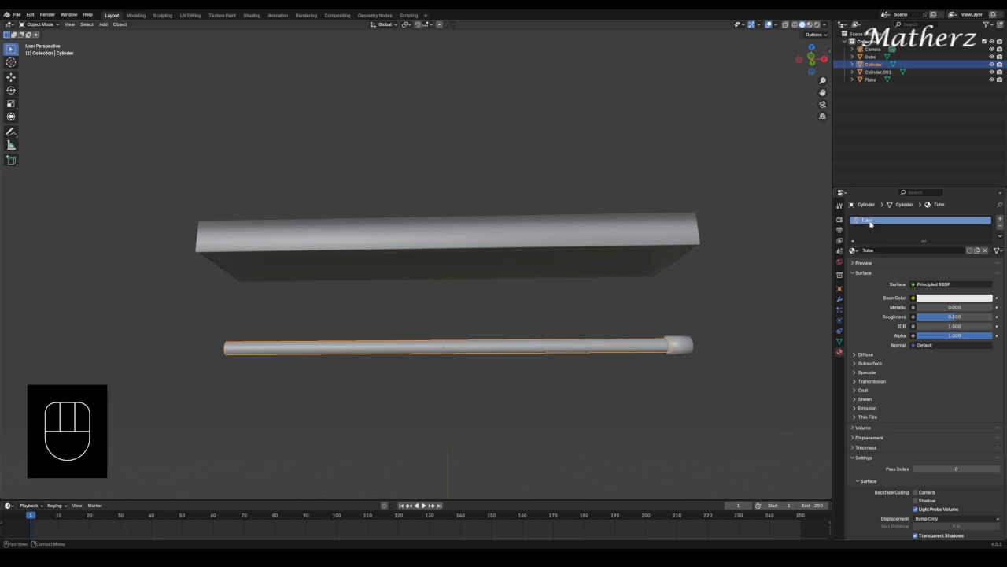
# - Set the Tube material's surface to Emission with a warm yellow-orange colour
pyautogui.click(932, 285)
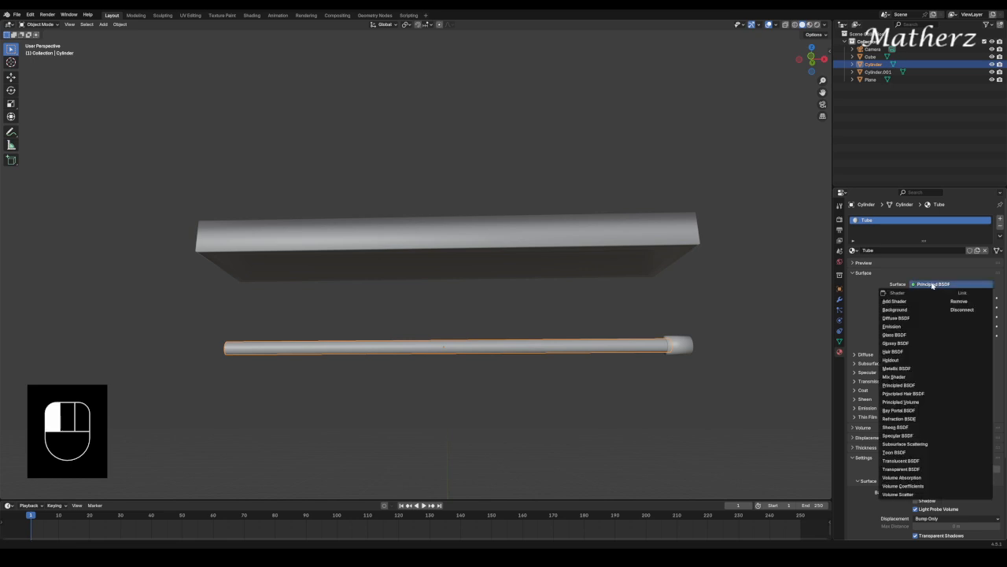
pyautogui.click(909, 327)
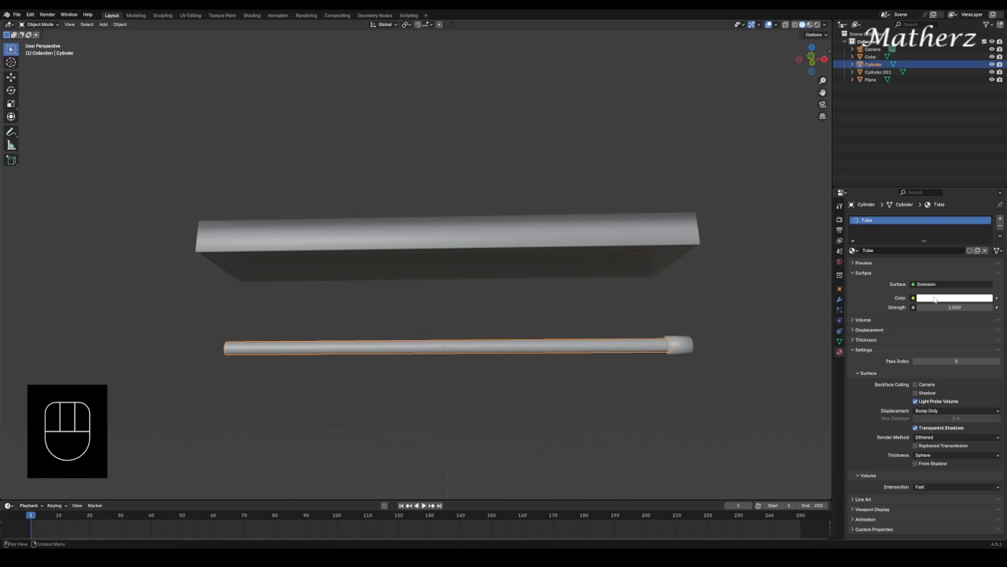
pyautogui.click(935, 298)
pyautogui.moveTo(949, 204); pyautogui.dragTo(942, 213)
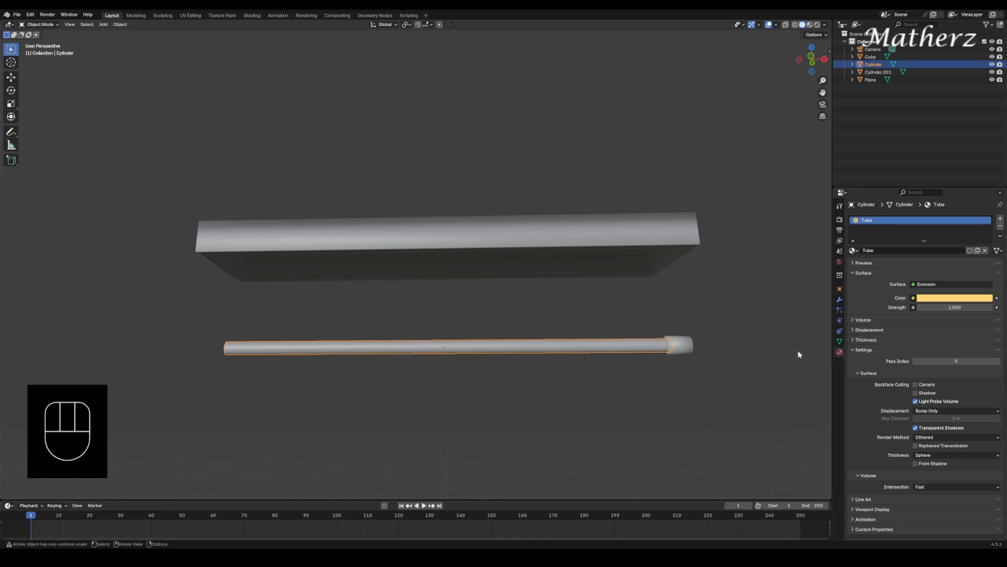
# - Give the end cap a new material with a black base colour and display the viewport in Material Preview shading
pyautogui.click(681, 349)
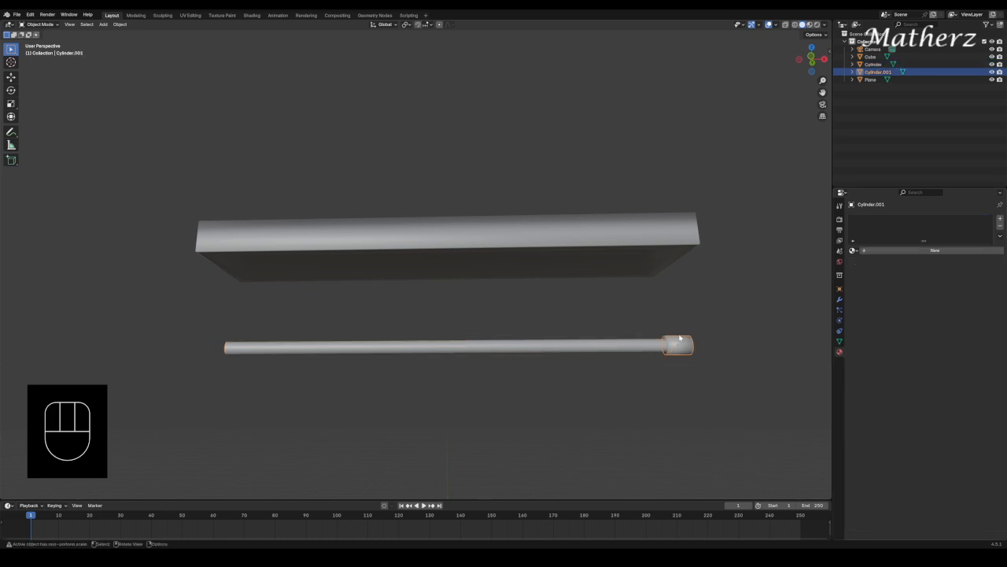
pyautogui.click(940, 250)
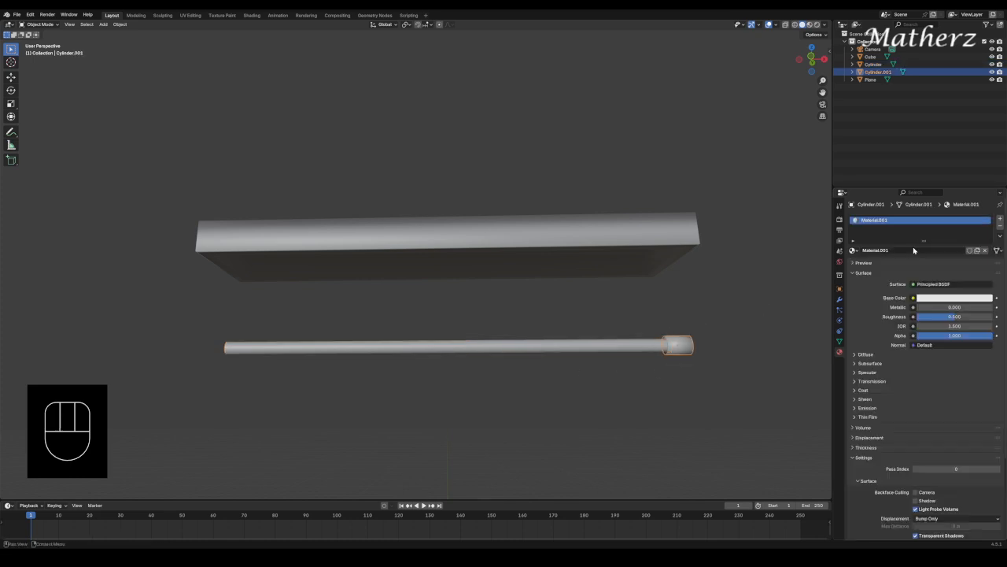
pyautogui.click(940, 299)
pyautogui.moveTo(989, 203); pyautogui.dragTo(989, 237)
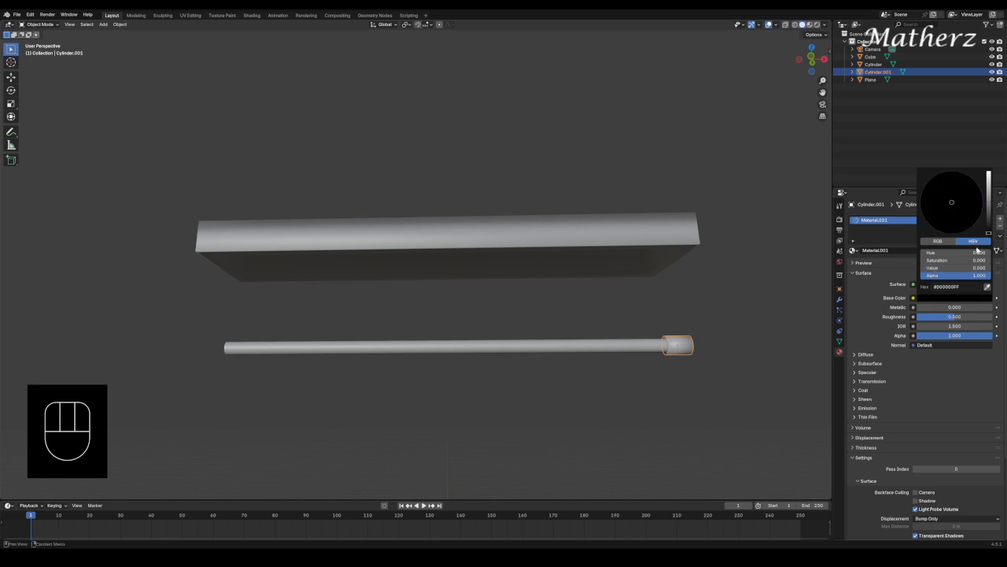
pyautogui.click(809, 25)
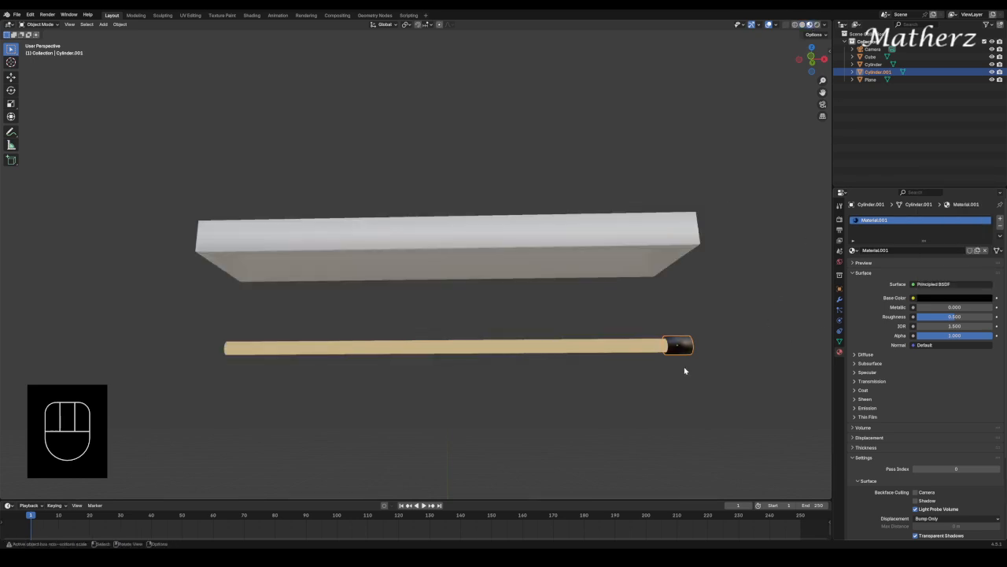
# - Set the render engine to Cycles and return to the material settings
pyautogui.click(679, 392)
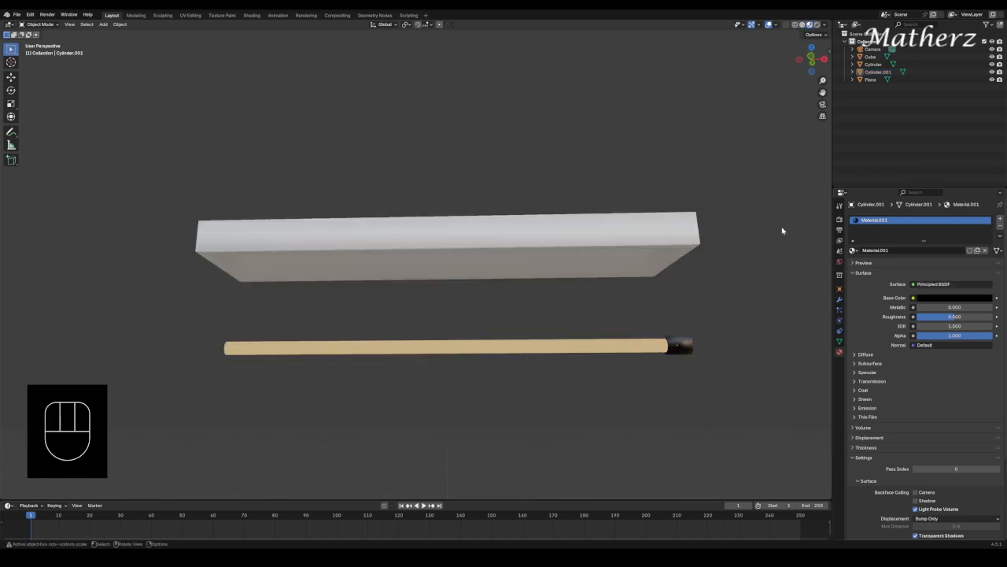
pyautogui.click(840, 219)
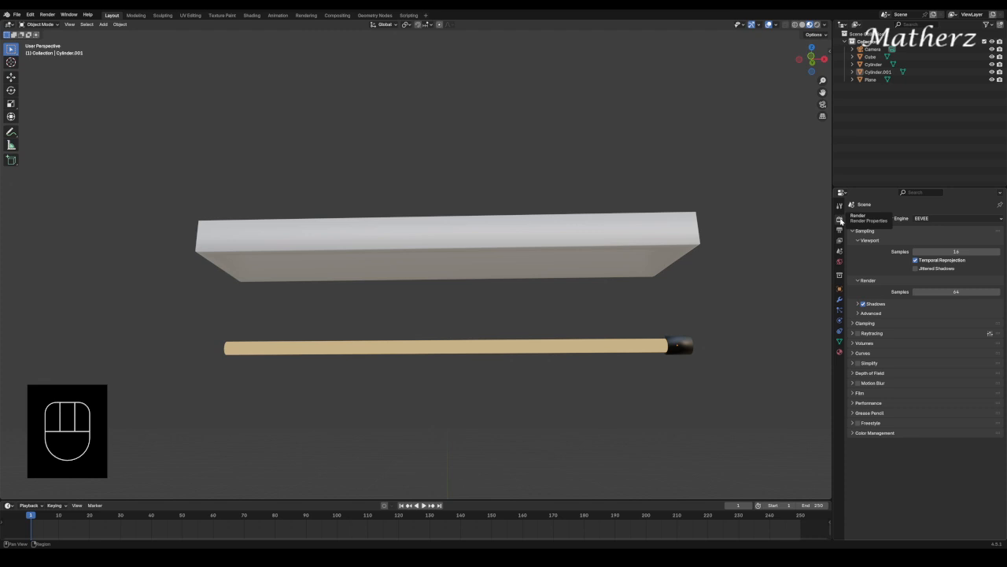
pyautogui.click(937, 219)
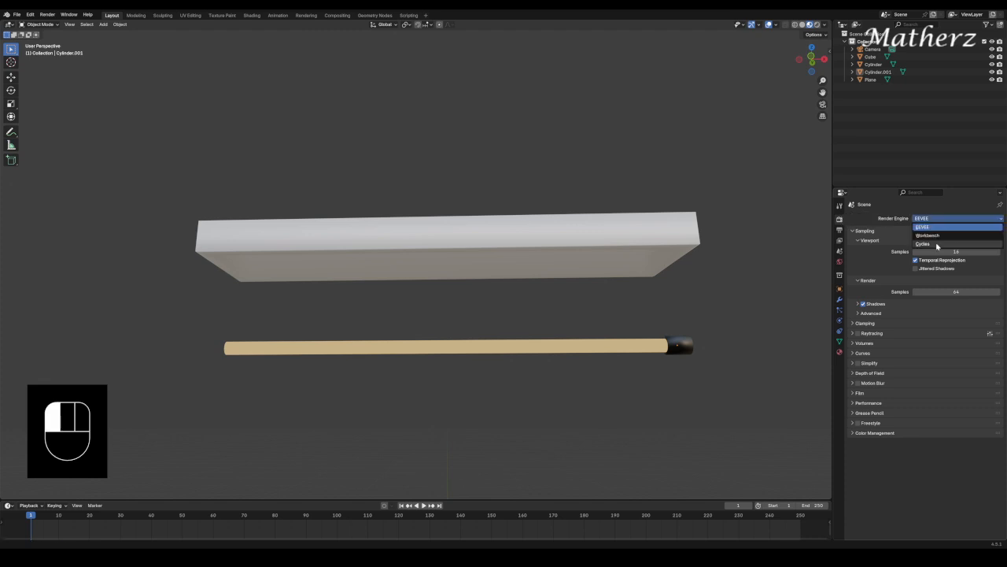
pyautogui.click(937, 244)
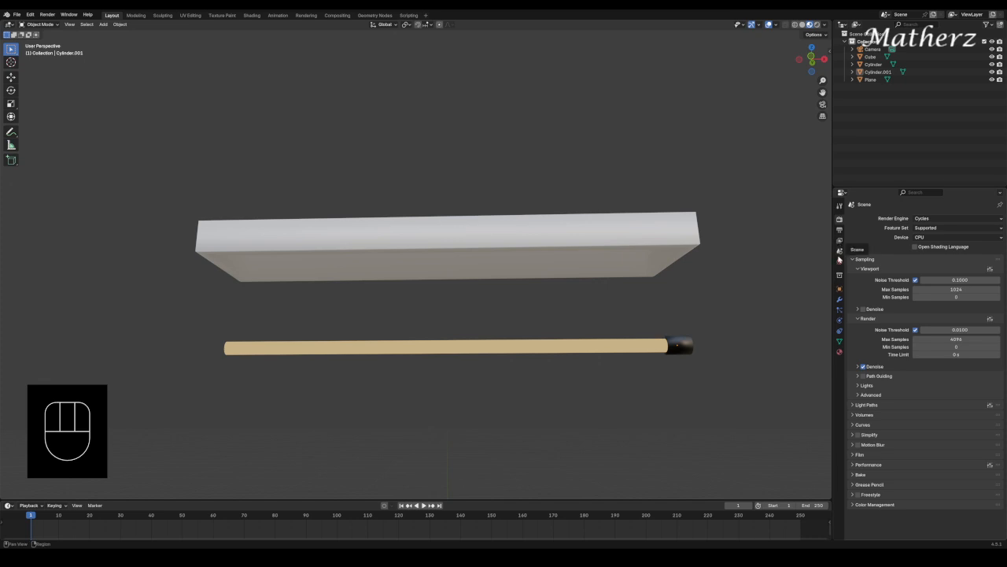
pyautogui.click(839, 352)
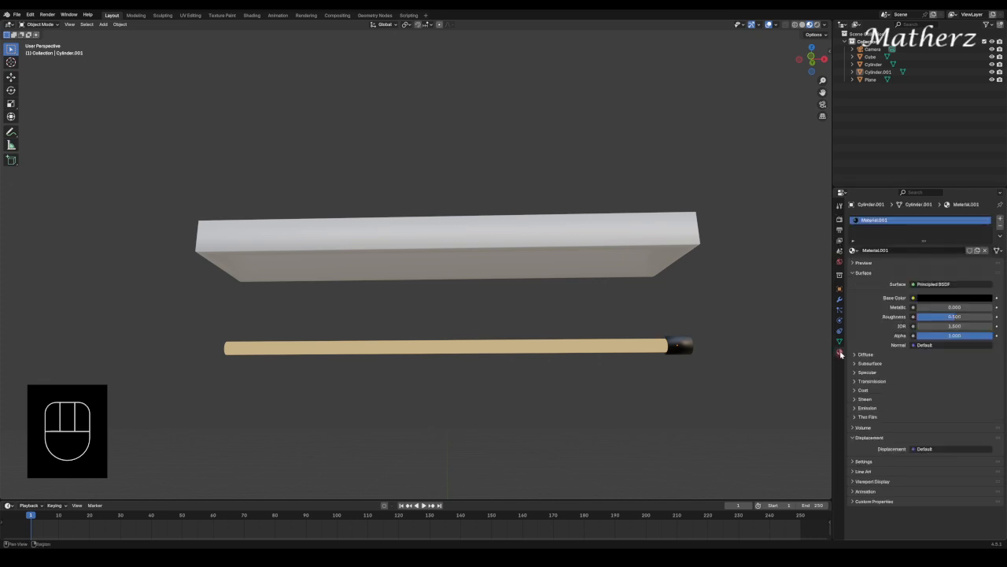
# - Duplicate the black end cap and slide the copy about 7.34 m along negative X to cap the tube's other end
pyautogui.click(686, 347)
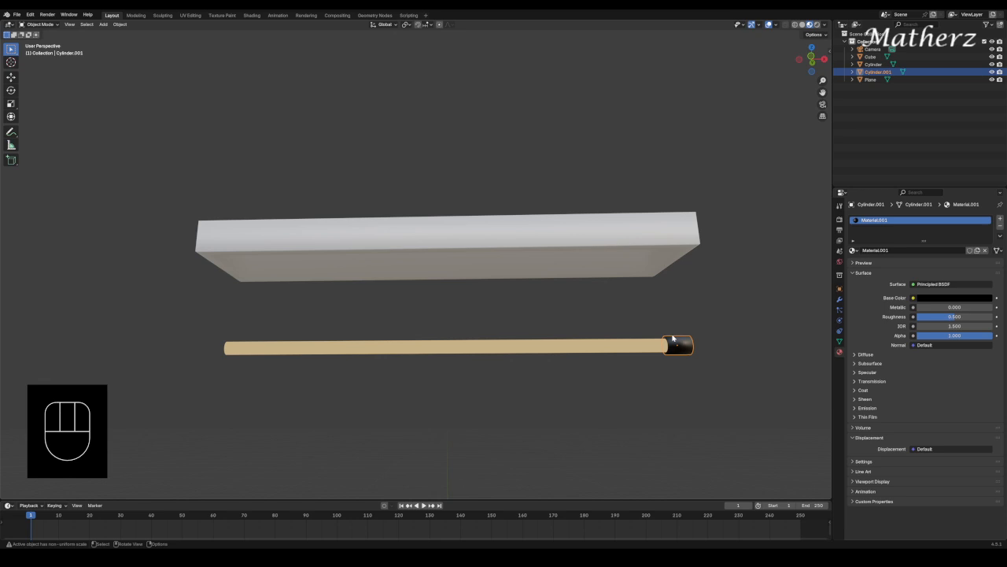
pyautogui.hotkey('shift', 'd')
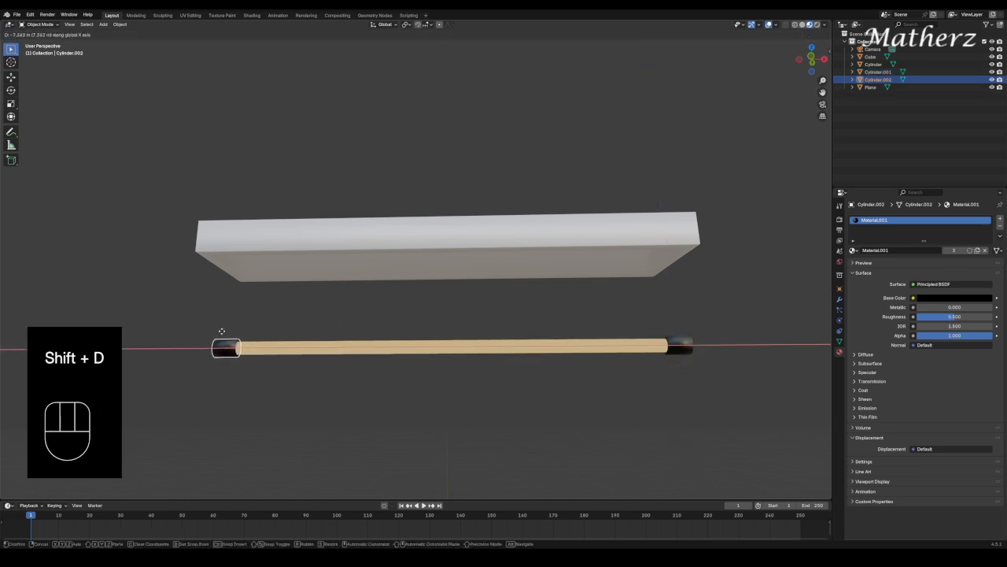
pyautogui.click(222, 332)
# - Raise the tube with both end caps about 1.6 m along Z into the hollow panel and nudge it slightly along negative X
pyautogui.moveTo(189, 321); pyautogui.dragTo(683, 364)
pyautogui.moveTo(609, 402); pyautogui.dragTo(555, 331, button='middle')
pyautogui.press('g')
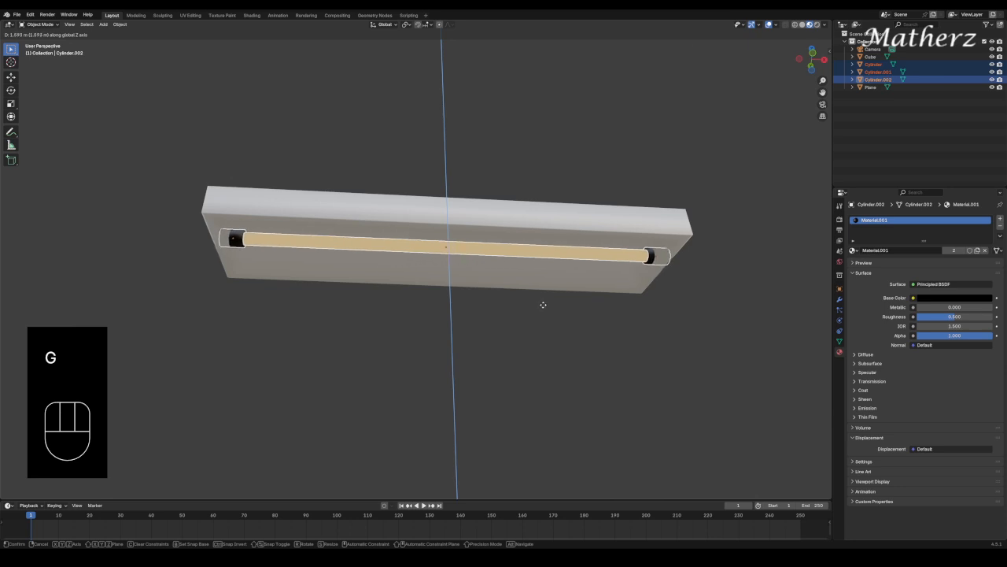
pyautogui.click(540, 309)
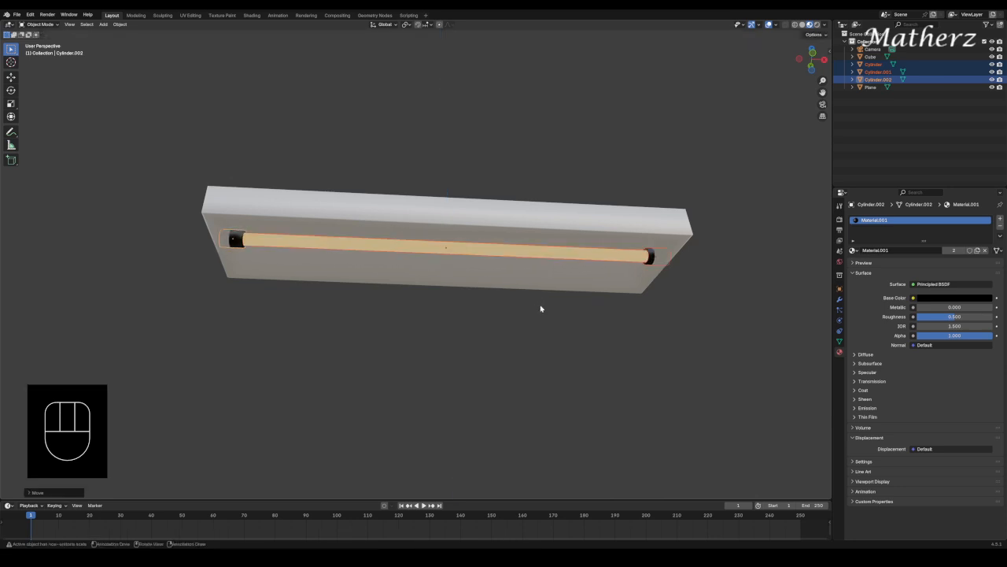
pyautogui.press('g')
pyautogui.moveTo(538, 301); pyautogui.dragTo(536, 304, button='middle')
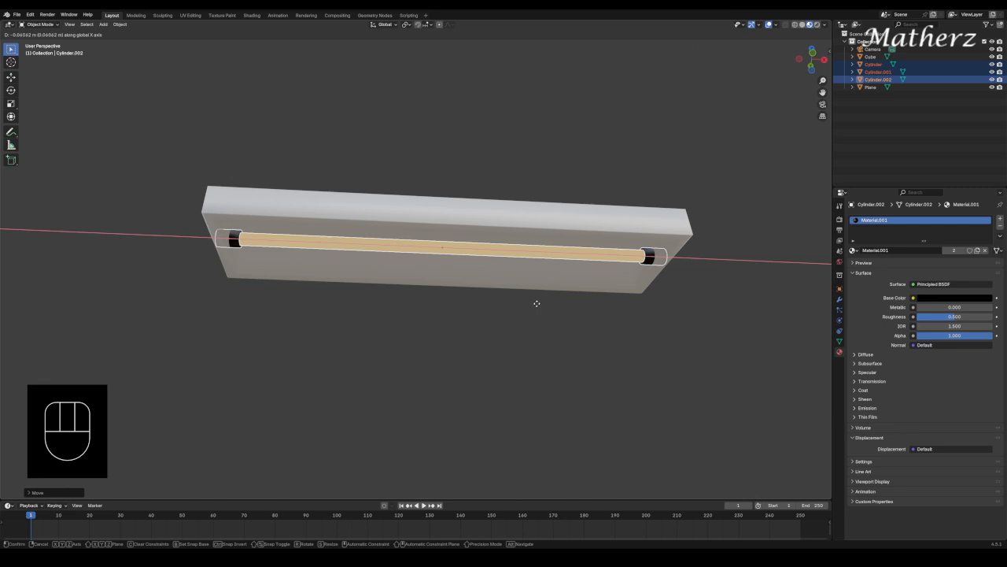
pyautogui.click(536, 302)
# - Display the viewport in Solid shading and move the tube assembly about 0.7 m along negative Y towards the panel's long edge
pyautogui.moveTo(593, 328); pyautogui.dragTo(591, 274, button='middle')
pyautogui.scroll(3, 549, 248)
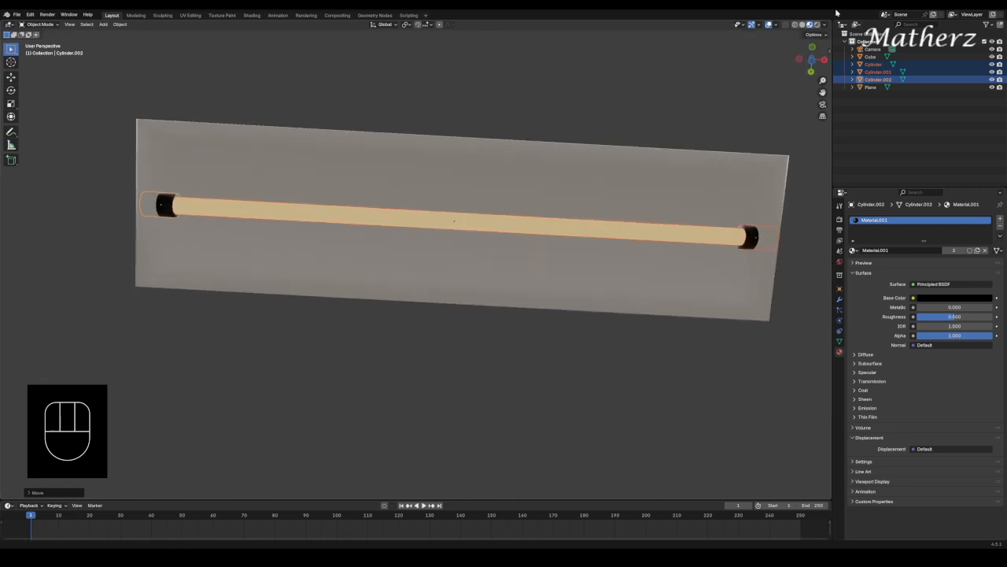
pyautogui.click(802, 24)
pyautogui.moveTo(665, 328)
pyautogui.mouseDown(button='middle')
pyautogui.moveTo(663, 304)
pyautogui.moveTo(667, 320)
pyautogui.mouseUp(button='middle')
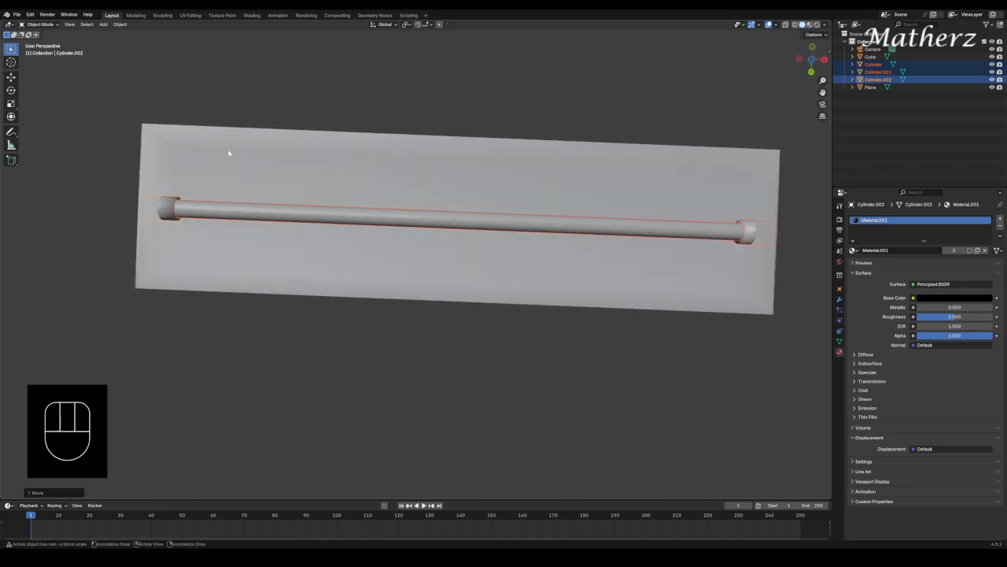
pyautogui.press('g')
pyautogui.middleClick(436, 291)
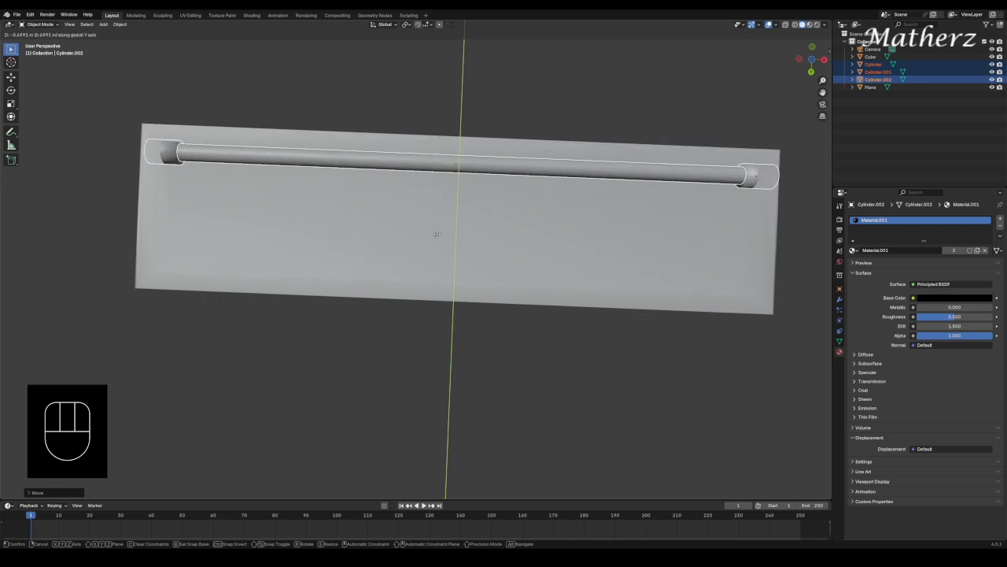
pyautogui.click(438, 240)
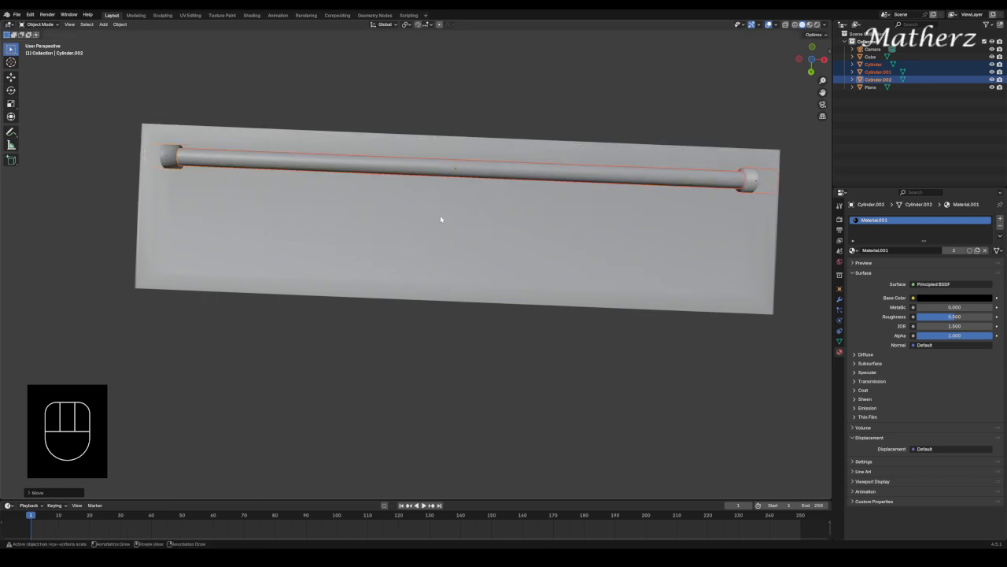
# - Duplicate the tube with its end caps twice along positive Y, spacing the copies about 0.33 m apart inside the panel
pyautogui.hotkey('shift', 'd')
pyautogui.middleClick(489, 187)
pyautogui.moveTo(490, 187); pyautogui.dragTo(487, 203, button='middle')
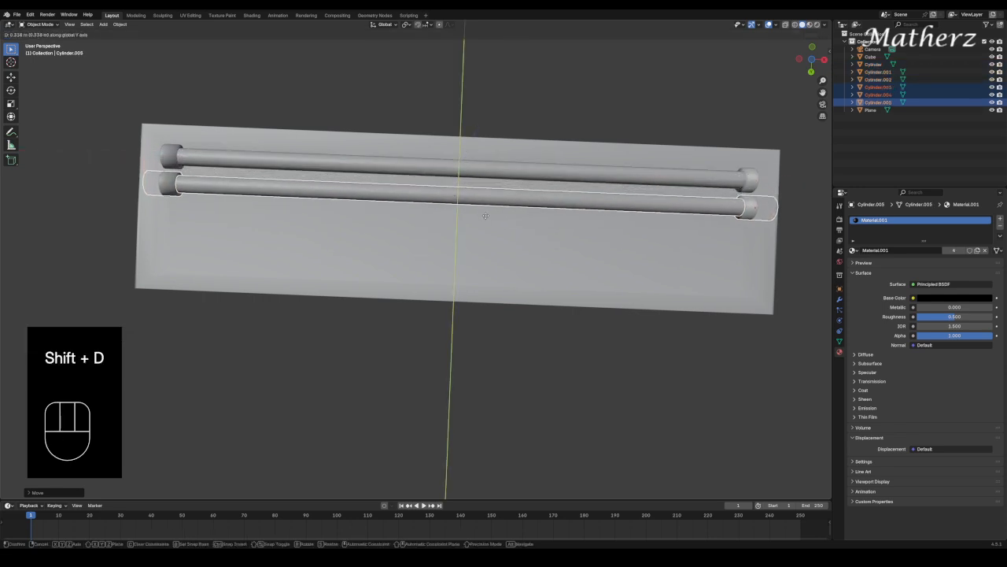
pyautogui.click(485, 215)
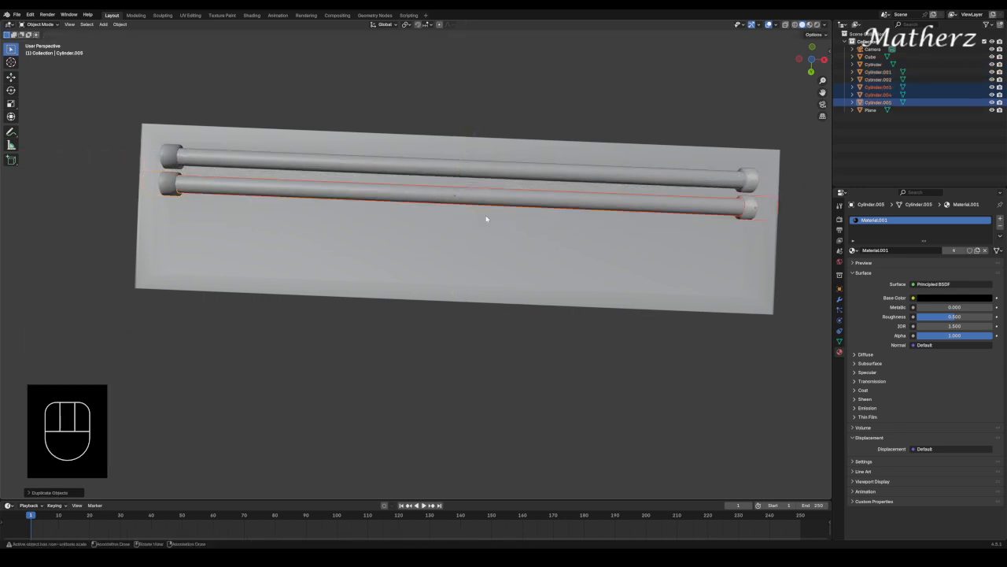
pyautogui.hotkey('shift', 'd')
pyautogui.moveTo(486, 215); pyautogui.dragTo(476, 180, button='middle')
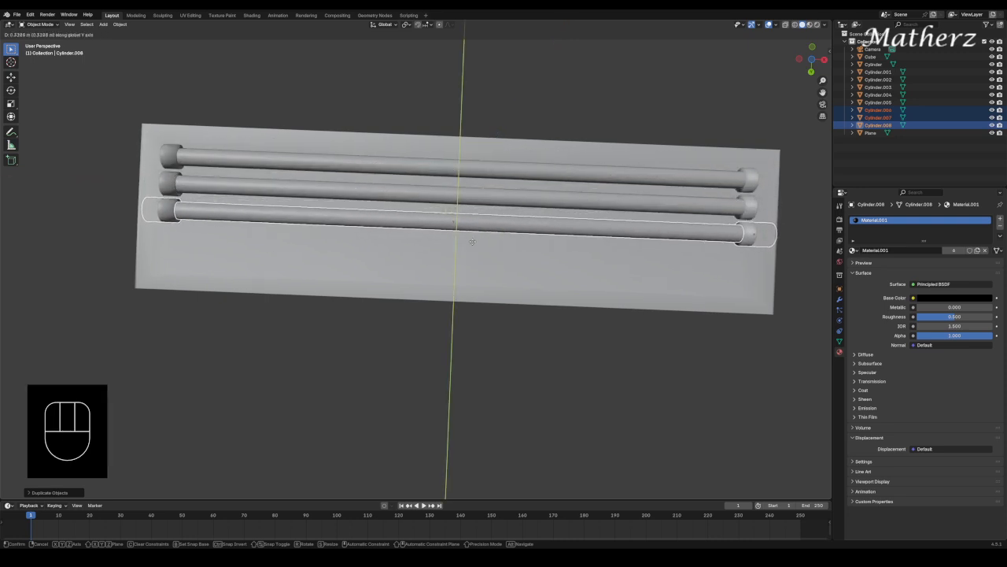
pyautogui.click(471, 241)
# - Add two more copies of the last tube assembly along positive Y at similar spacing, making five parallel tubes, and clear the selection
pyautogui.hotkey('shift', 'd')
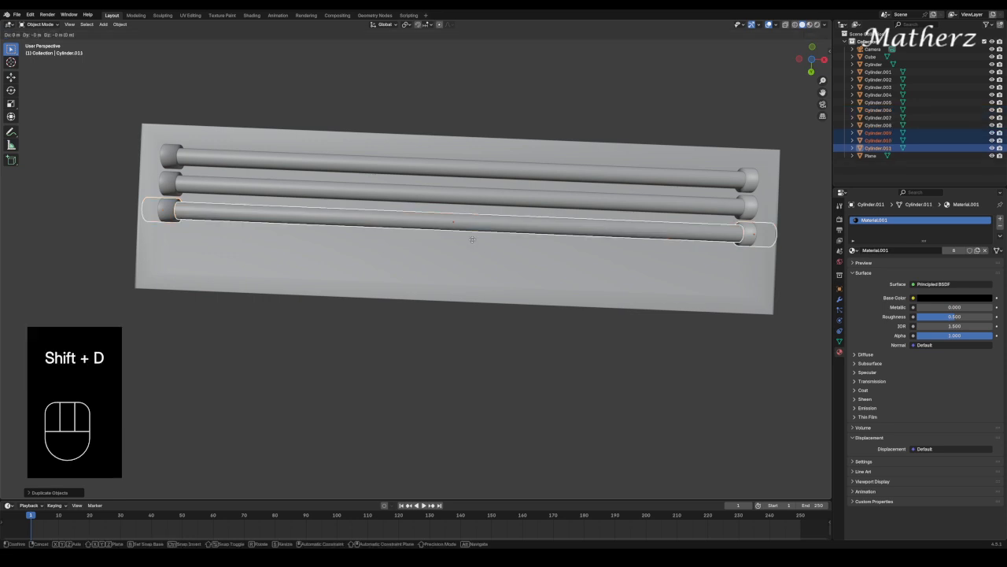
pyautogui.moveTo(471, 241); pyautogui.dragTo(472, 248, button='middle')
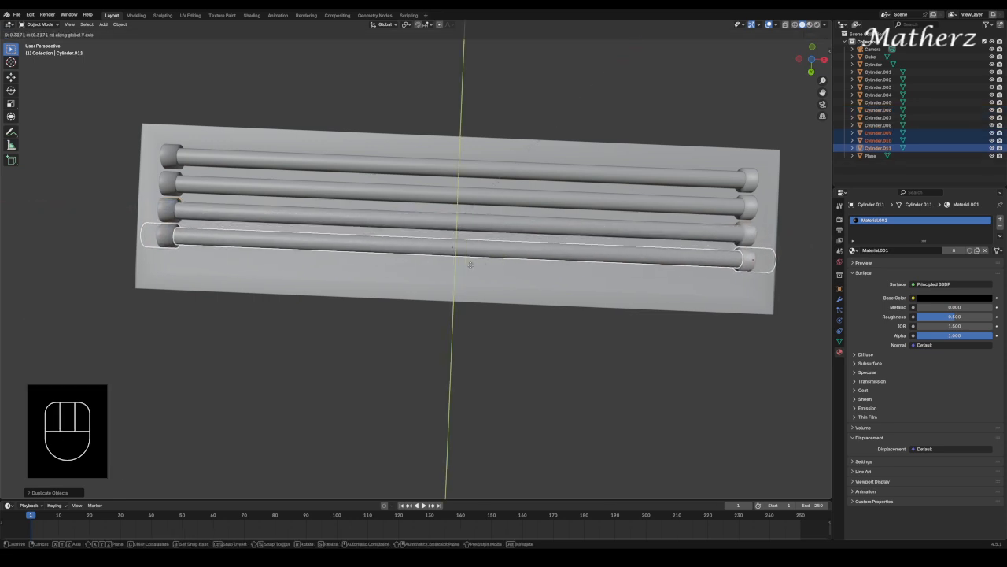
pyautogui.click(471, 268)
pyautogui.hotkey('shift', 'd')
pyautogui.moveTo(471, 268); pyautogui.dragTo(471, 277, button='middle')
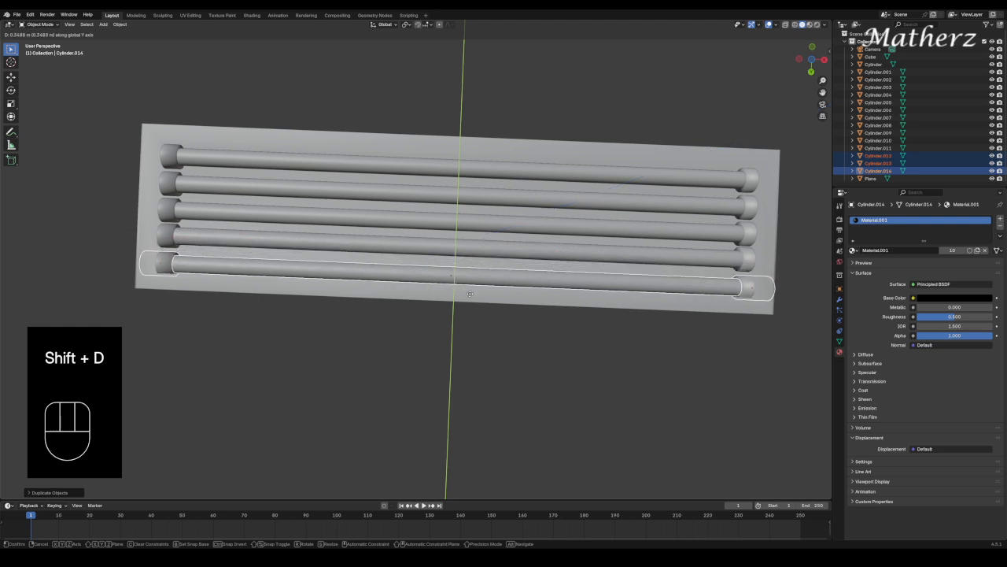
pyautogui.click(470, 290)
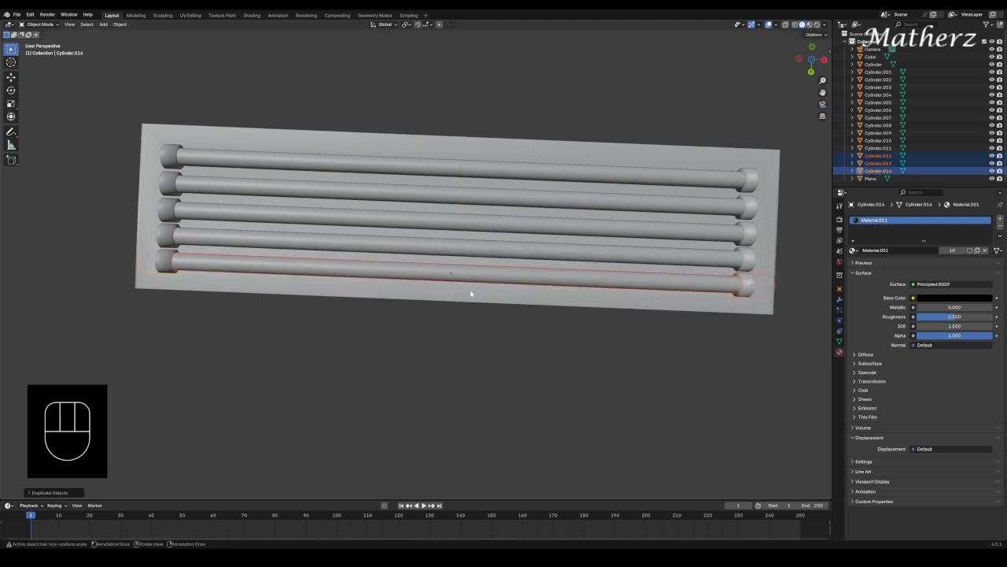
pyautogui.moveTo(405, 233); pyautogui.dragTo(404, 275, button='middle')
pyautogui.click(481, 112)
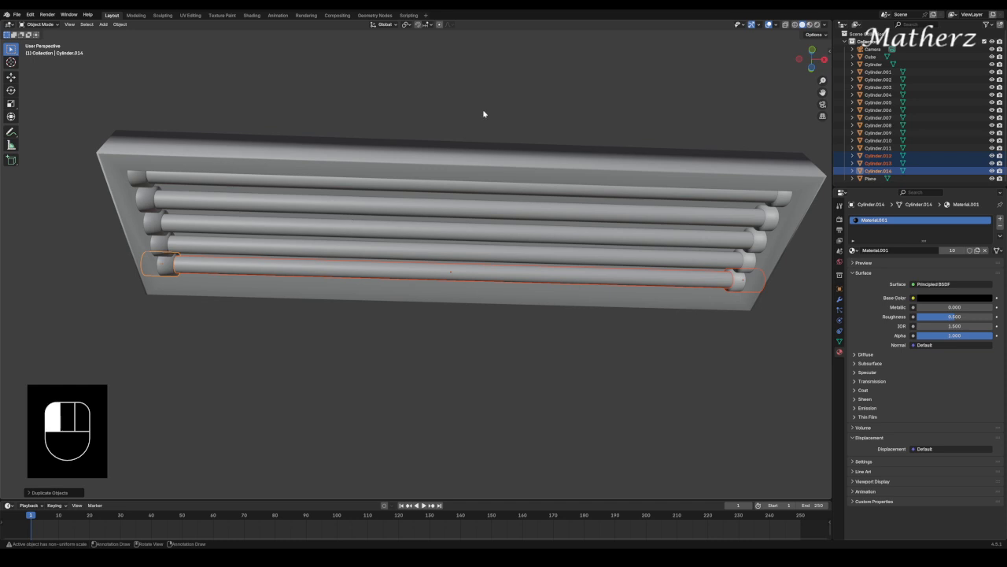
# - Display the viewport in Rendered shading and examine the glowing fixture from below and its light on the ground plane
pyautogui.moveTo(532, 262); pyautogui.dragTo(537, 198, button='middle')
pyautogui.scroll(-4, 523, 299)
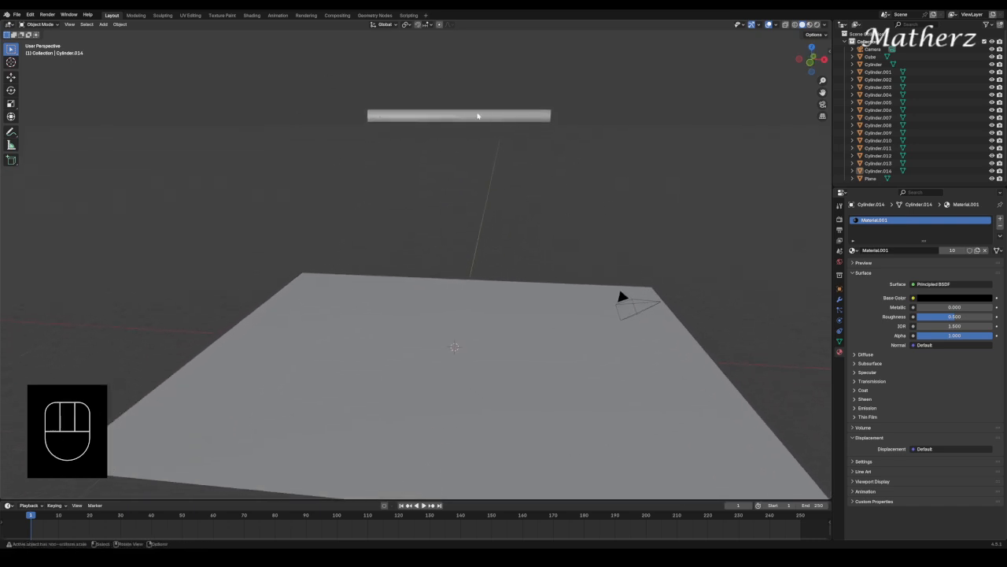
pyautogui.moveTo(501, 184); pyautogui.dragTo(612, 285, button='middle')
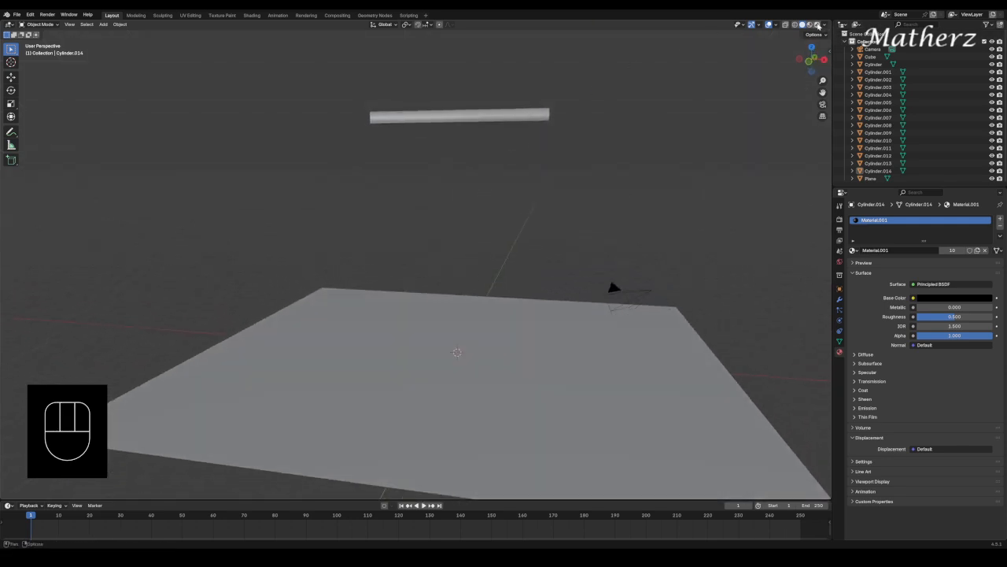
pyautogui.click(818, 24)
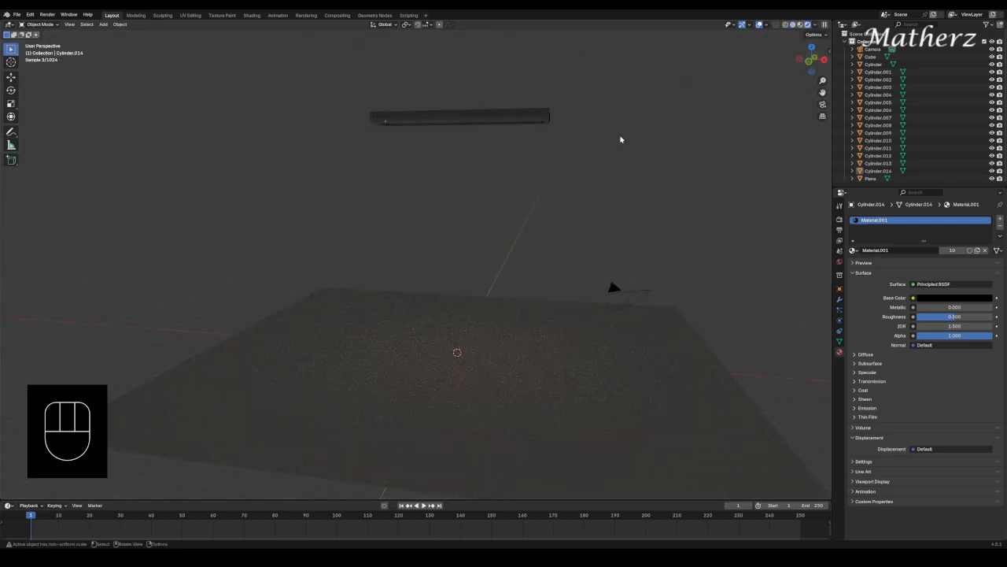
pyautogui.moveTo(506, 150); pyautogui.dragTo(523, 206, button='middle')
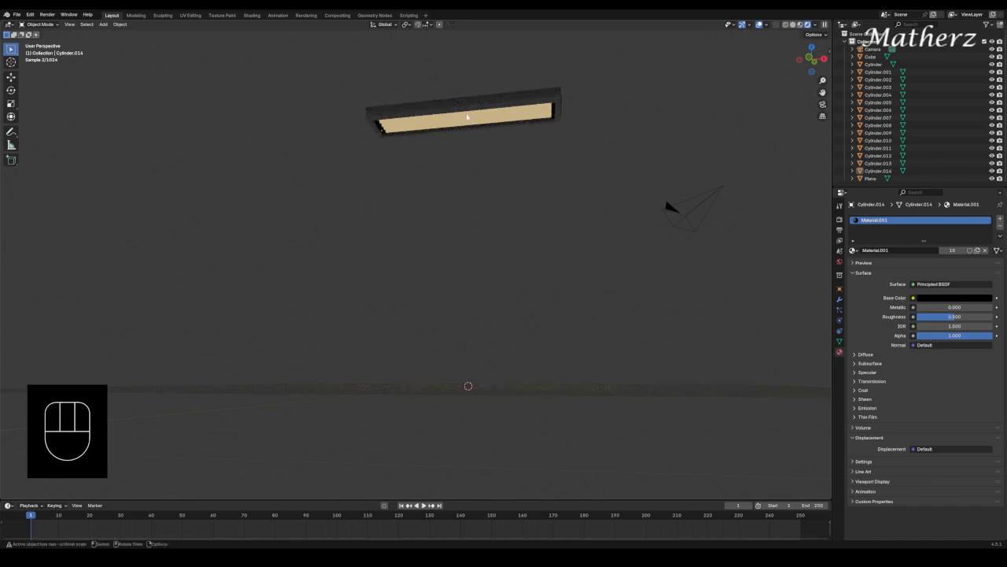
pyautogui.scroll(2, 445, 116)
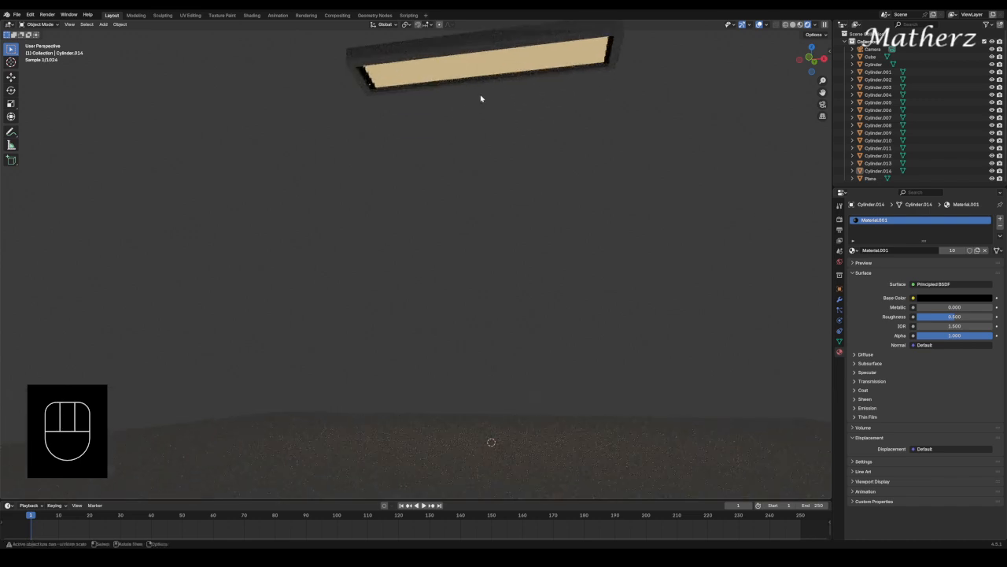
pyautogui.keyDown('shift'); pyautogui.moveTo(488, 79); pyautogui.dragTo(546, 295, button='middle'); pyautogui.keyUp('shift')
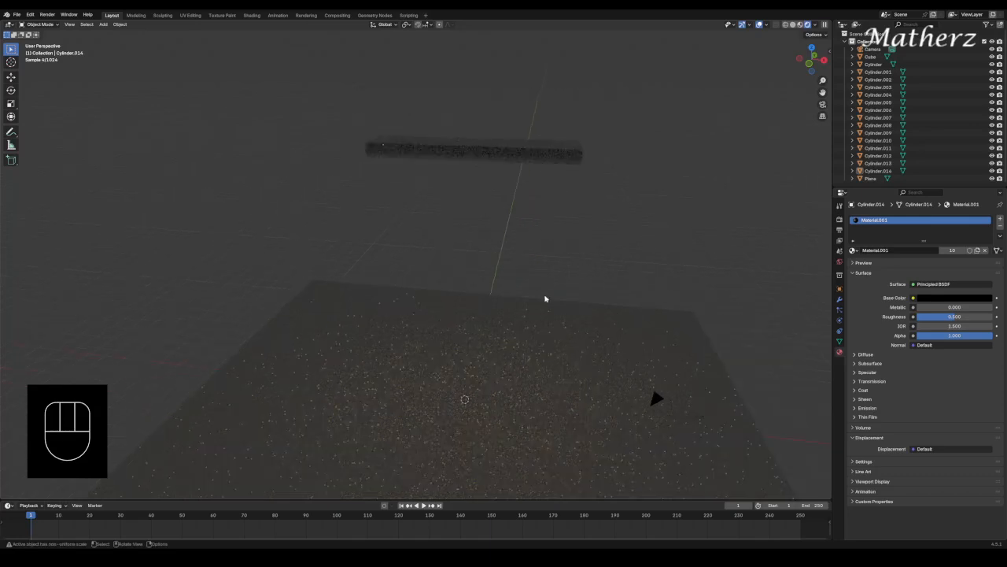
# - Duplicate the ground plane and raise the copy along Z to just above the light fixture as a ceiling
pyautogui.click(550, 343)
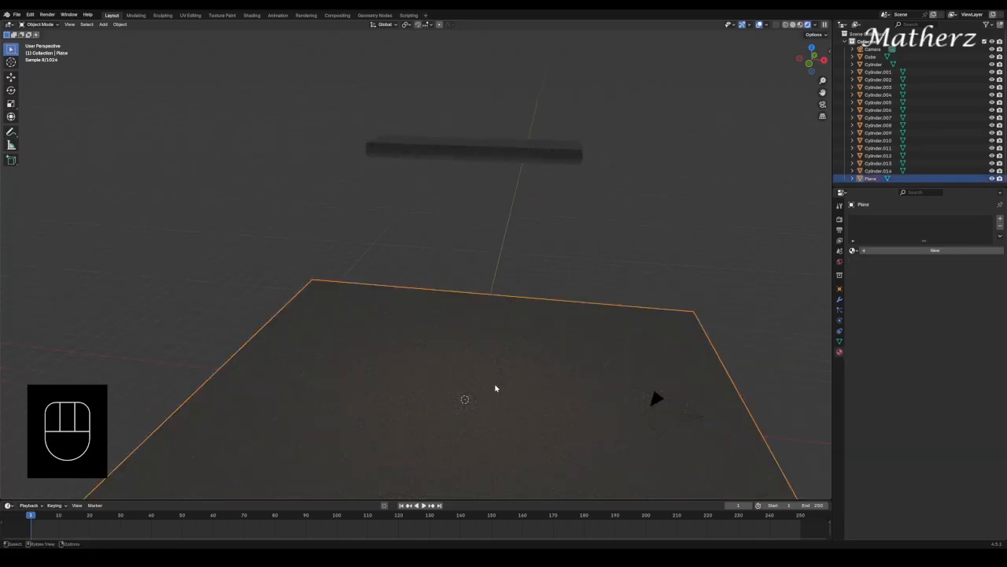
pyautogui.hotkey('shift', 'd')
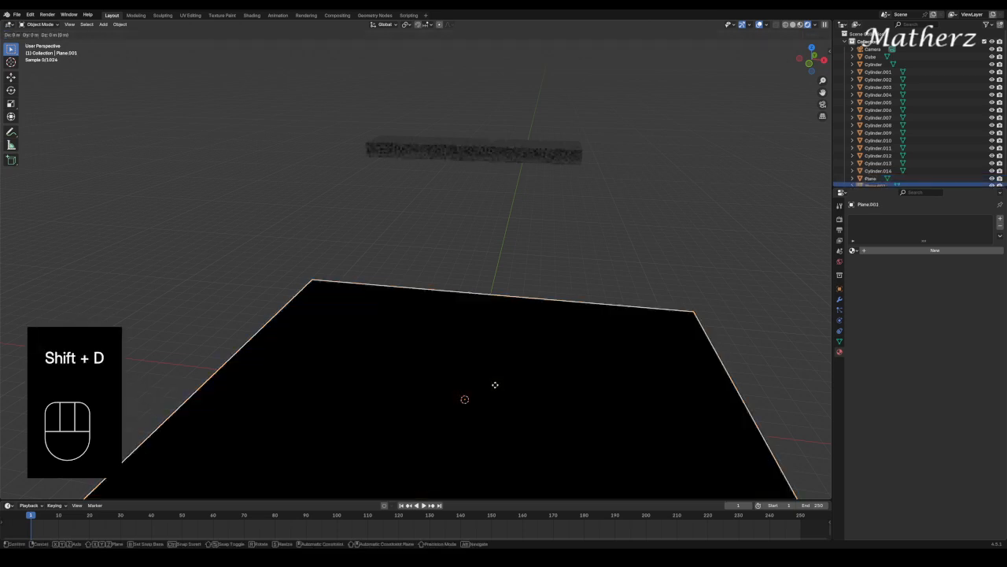
pyautogui.middleClick(496, 388)
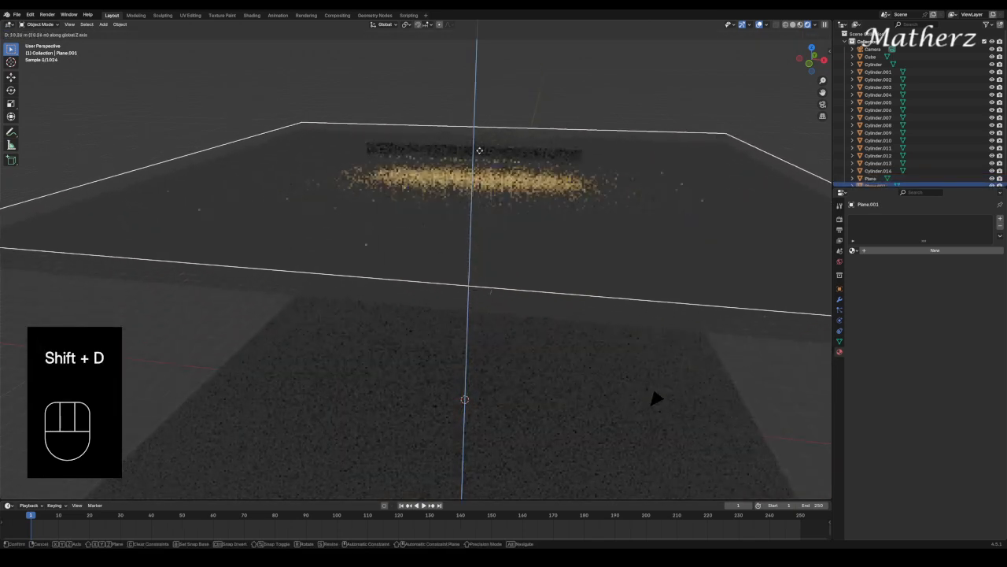
pyautogui.click(473, 80)
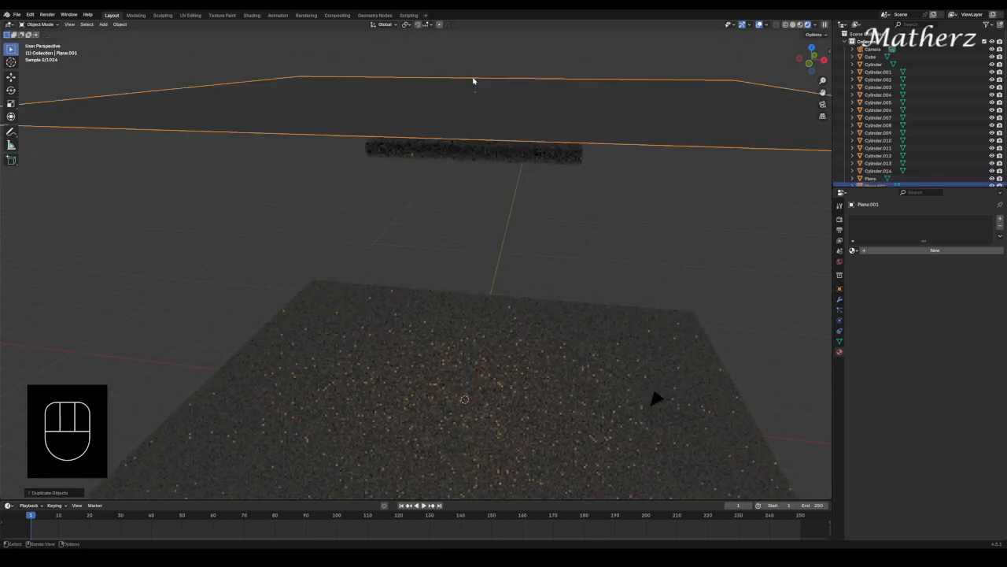
# - Examine the rendered fixture beneath the ceiling plane and return the viewport to Solid shading
pyautogui.scroll(2, 518, 320)
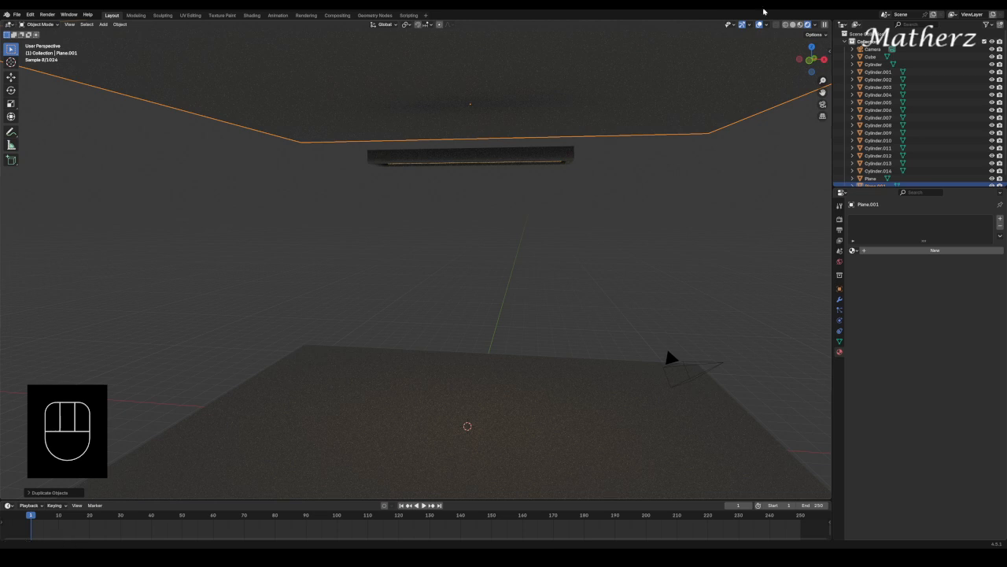
pyautogui.moveTo(376, 160); pyautogui.dragTo(459, 144, button='middle')
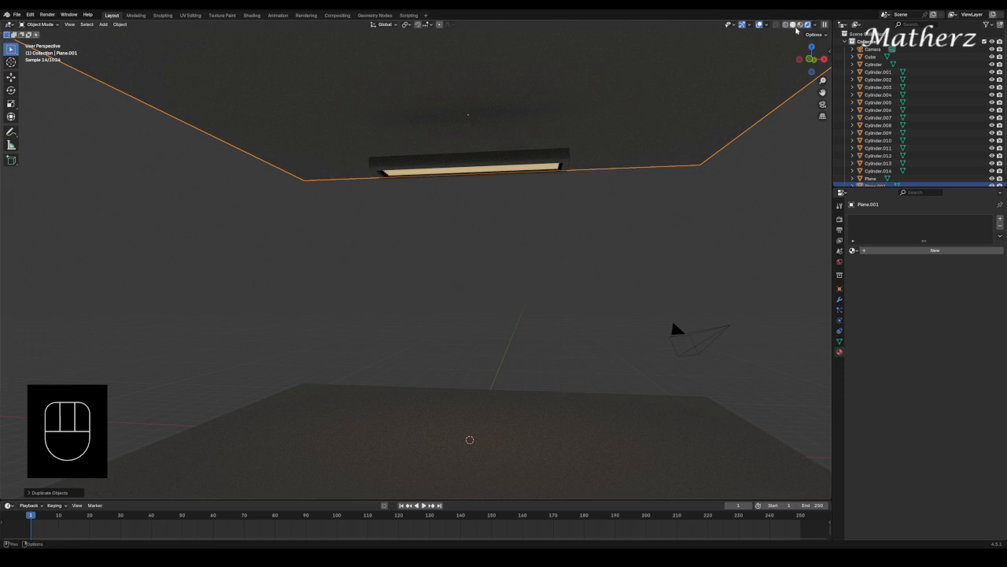
pyautogui.click(792, 24)
pyautogui.moveTo(641, 187); pyautogui.dragTo(758, 14, button='middle')
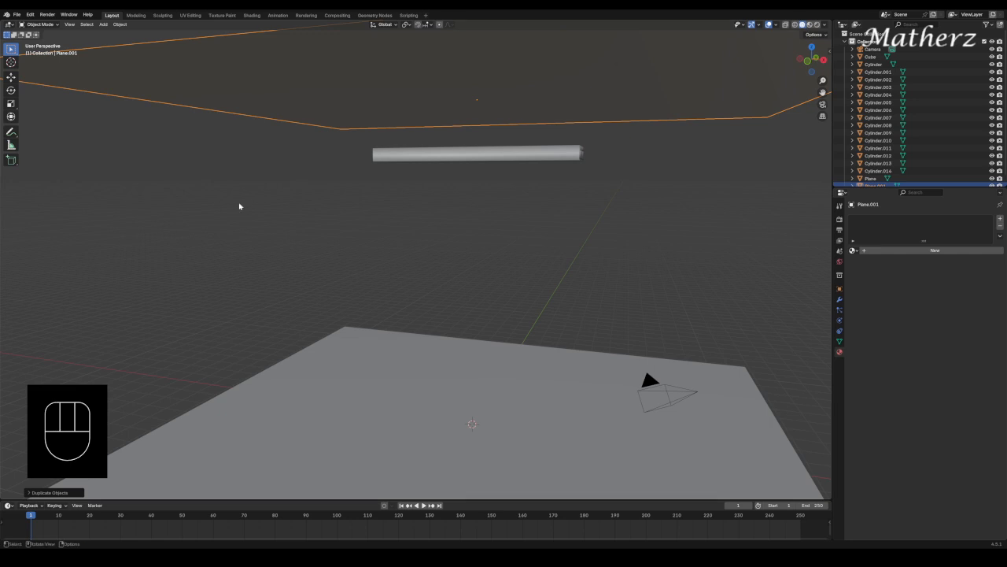
# - Add a mesh cylinder at the world origin and scale it down uniformly to a small size
pyautogui.click(103, 25)
pyautogui.moveTo(109, 34)
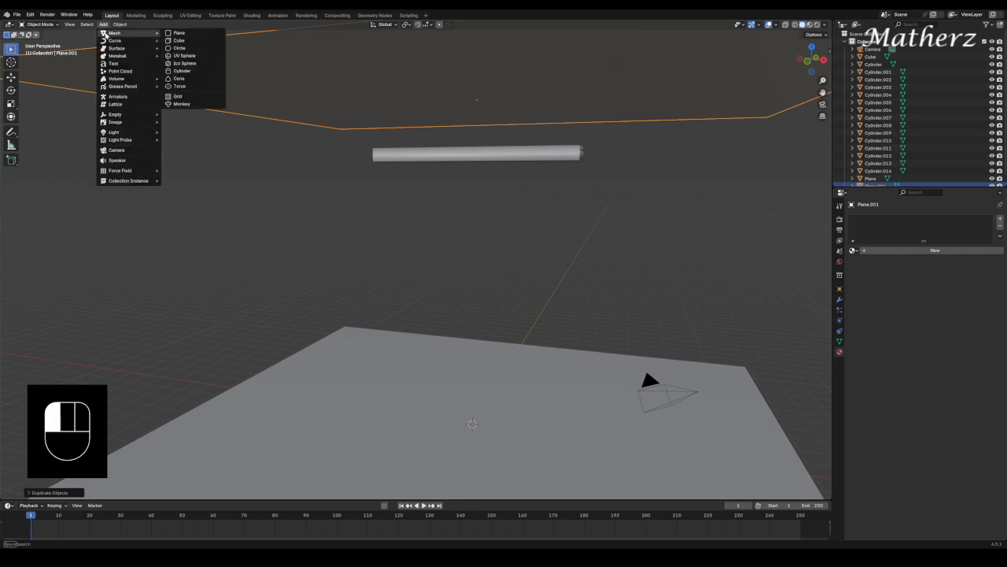
pyautogui.click(193, 71)
pyautogui.moveTo(495, 241)
pyautogui.mouseDown(button='middle')
pyautogui.moveTo(485, 418)
pyautogui.moveTo(524, 365)
pyautogui.moveTo(492, 225)
pyautogui.mouseUp(button='middle')
pyautogui.scroll(3, 480, 420)
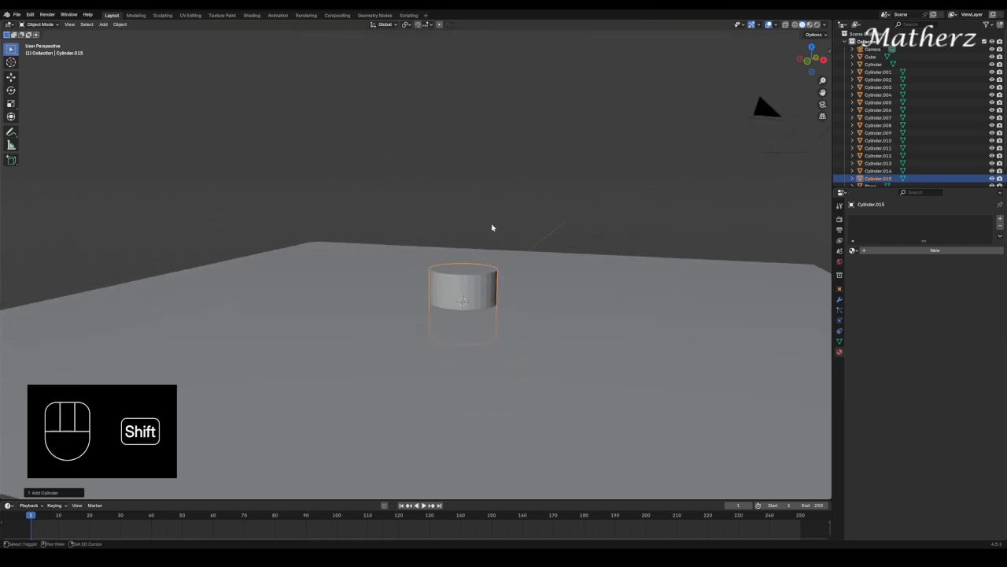
pyautogui.press('s')
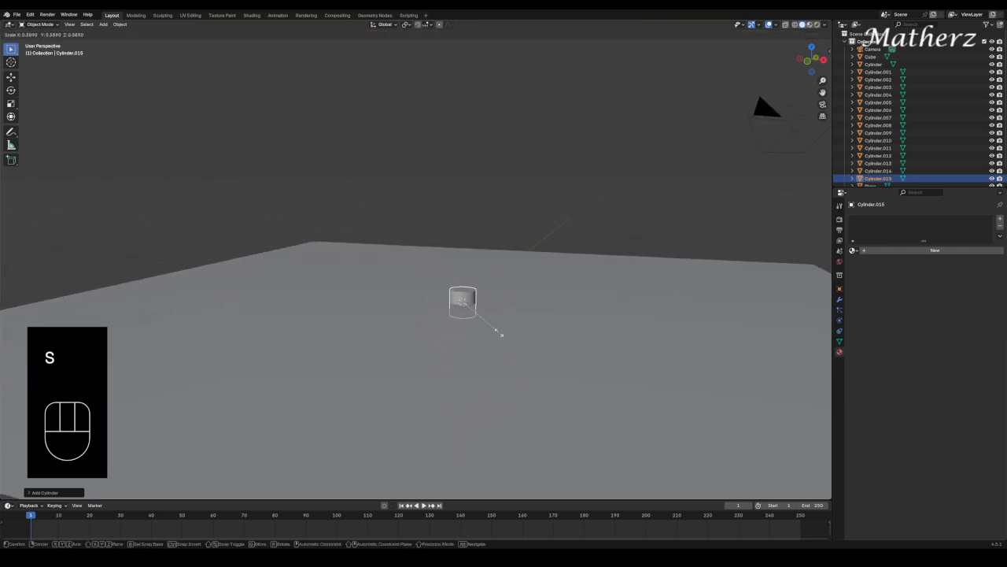
pyautogui.click(474, 323)
# - Stretch the small cylinder along Z and scale it down uniformly to form a short, thin rod
pyautogui.press('s')
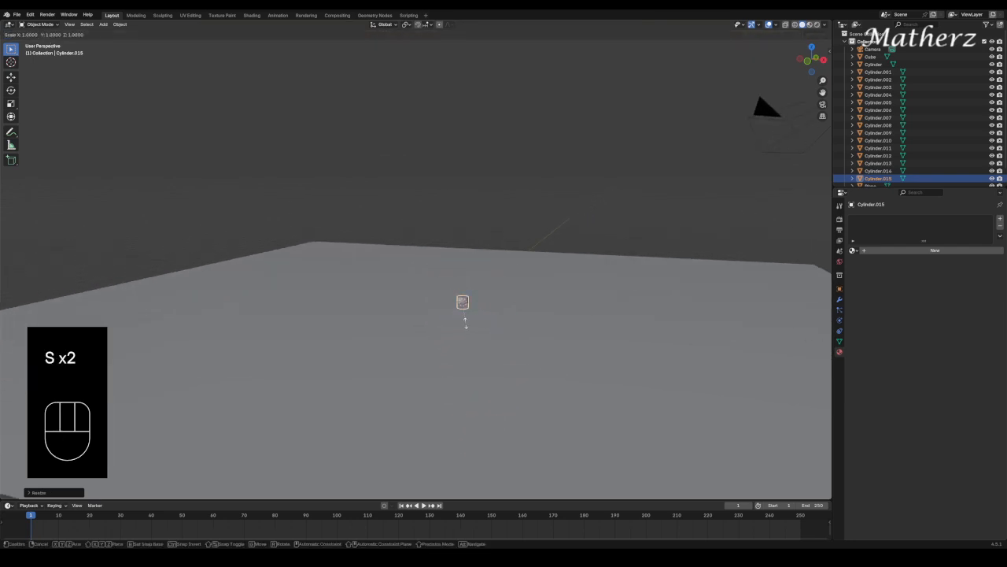
pyautogui.middleClick(468, 299)
pyautogui.click(516, 184)
pyautogui.press('s')
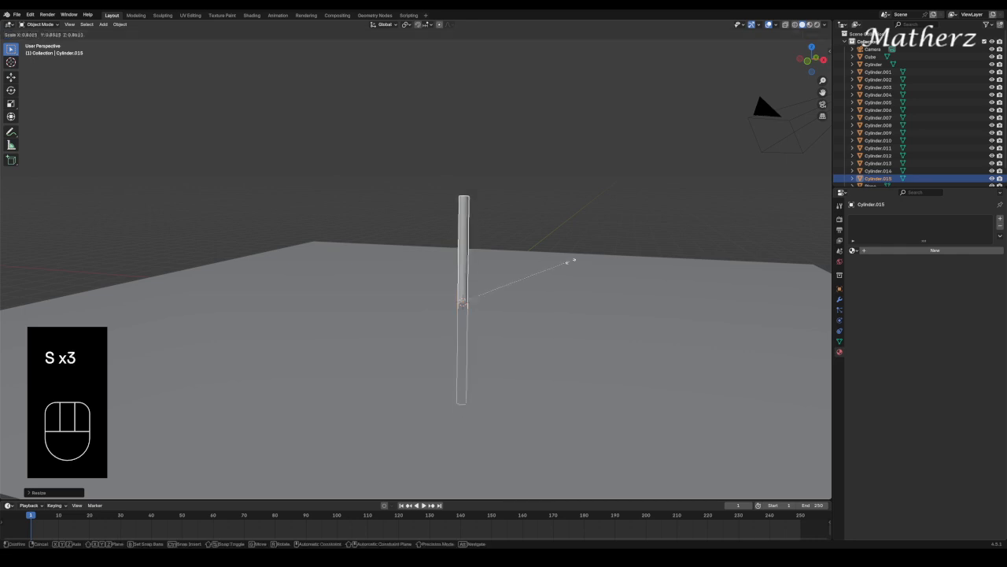
pyautogui.click(506, 292)
# - Raise the rod along Z to just below the light fixture and assign it the existing black material Material.001
pyautogui.press('g')
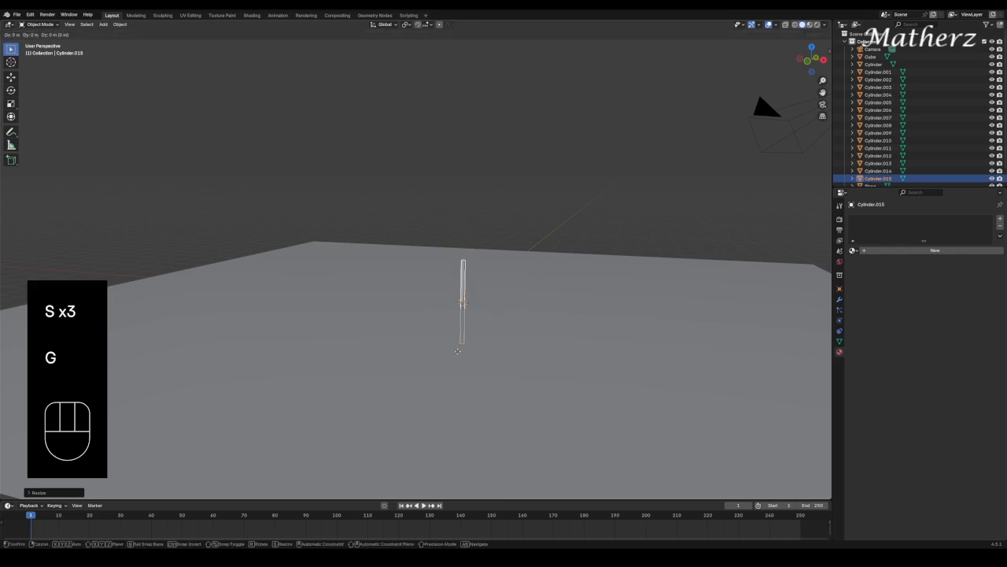
pyautogui.middleClick(451, 134)
pyautogui.click(466, 77)
pyautogui.scroll(-3, 467, 77)
pyautogui.keyDown('shift'); pyautogui.moveTo(467, 78); pyautogui.dragTo(452, 193, button='middle'); pyautogui.keyUp('shift')
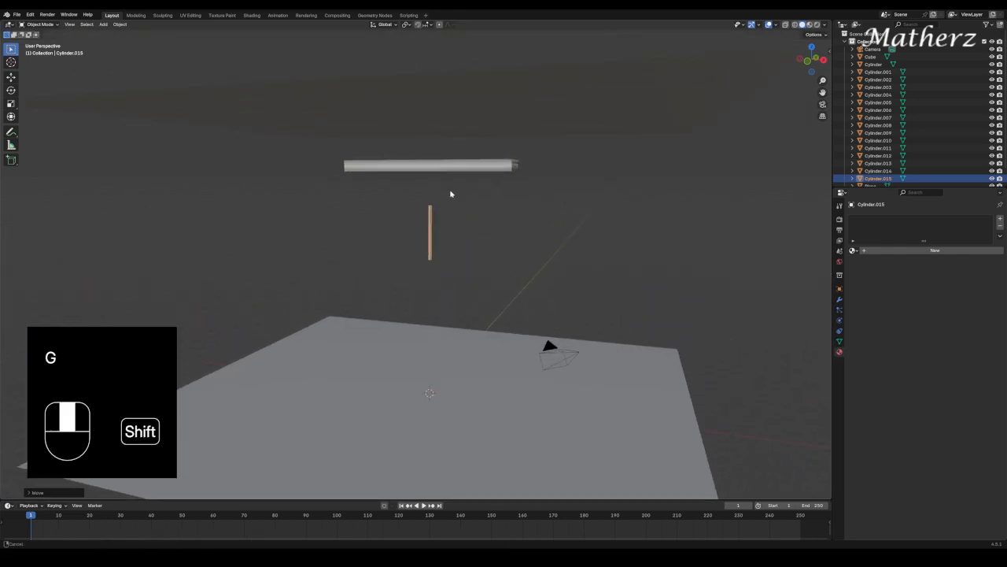
pyautogui.click(935, 251)
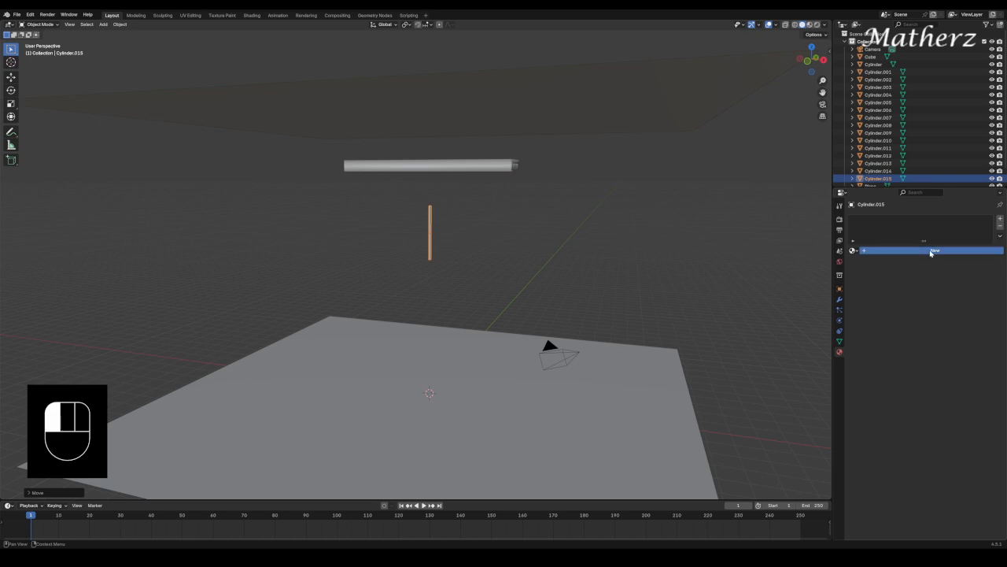
pyautogui.click(853, 250)
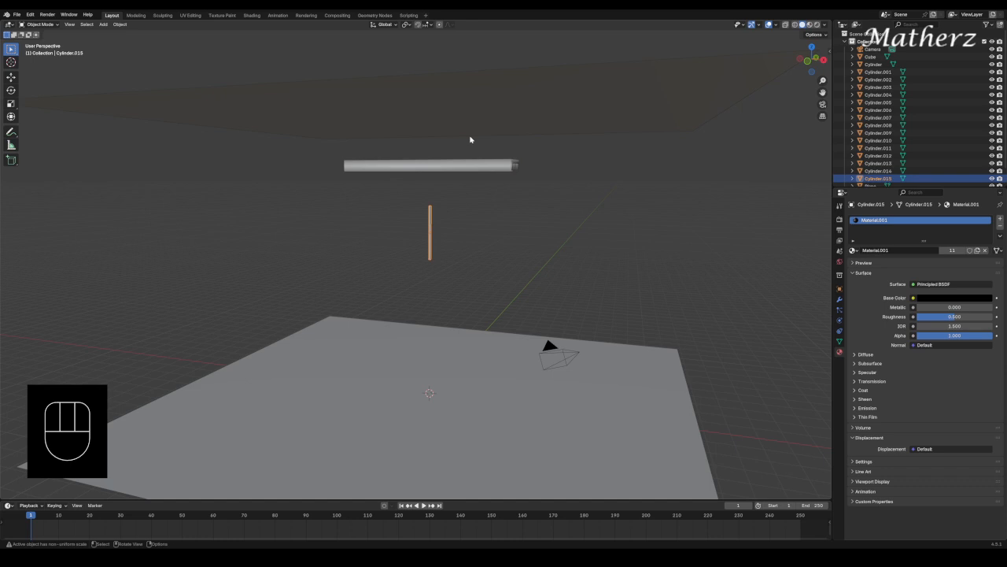
# - In a wireframe top view, move the rod along positive X to near the end of the light fixture
pyautogui.press('KP_7')
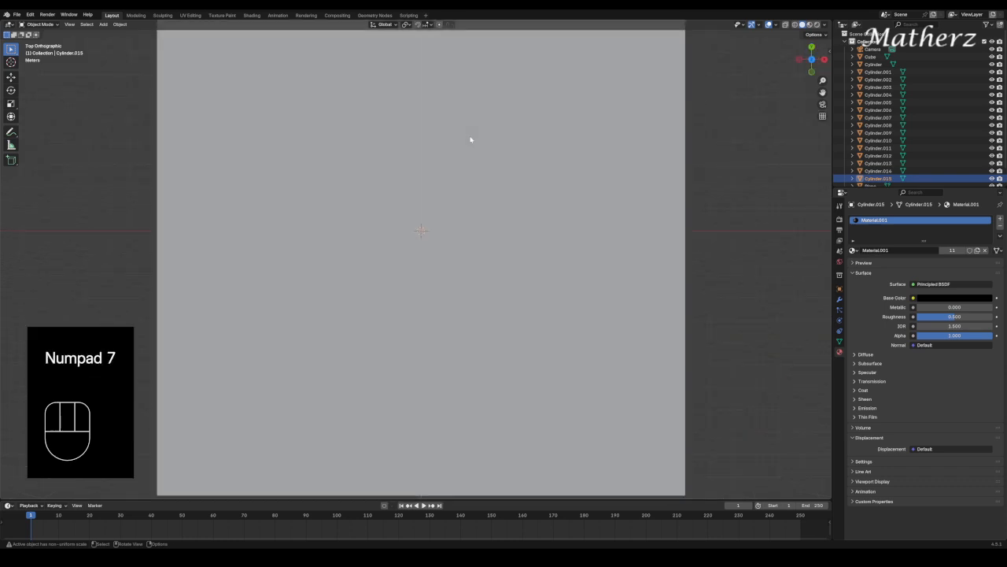
pyautogui.click(785, 24)
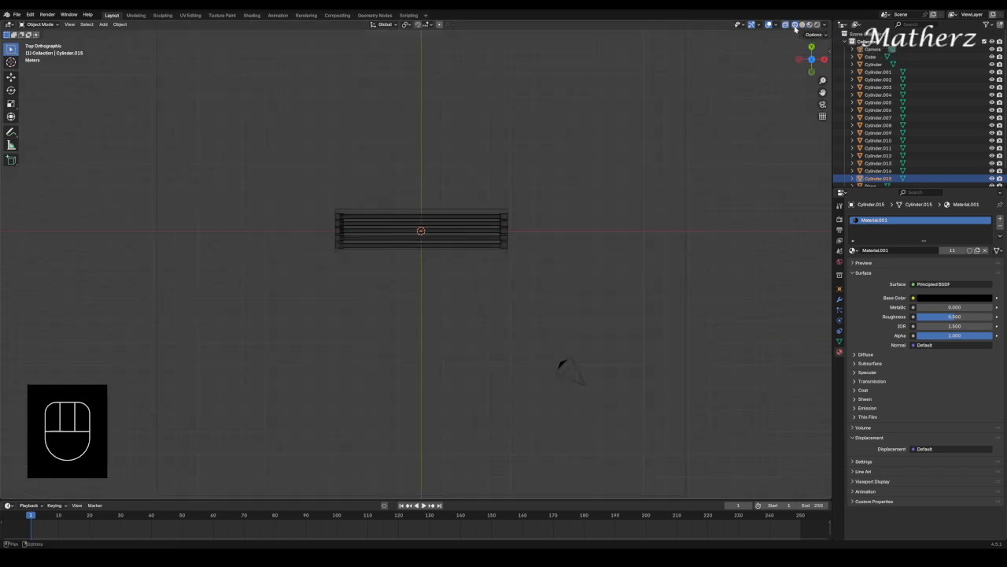
pyautogui.scroll(7, 411, 261)
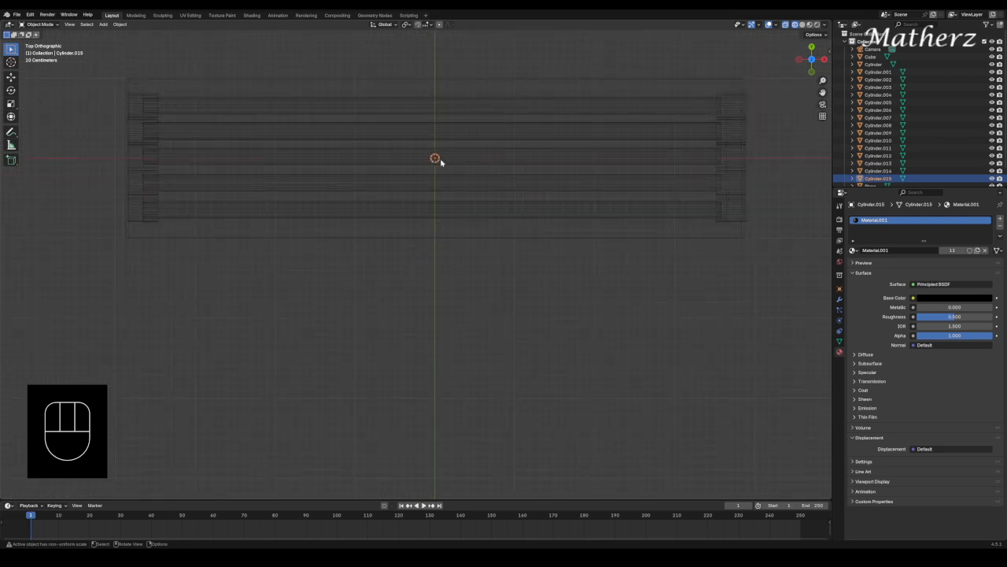
pyautogui.press('g')
pyautogui.moveTo(438, 159); pyautogui.dragTo(598, 157, button='middle')
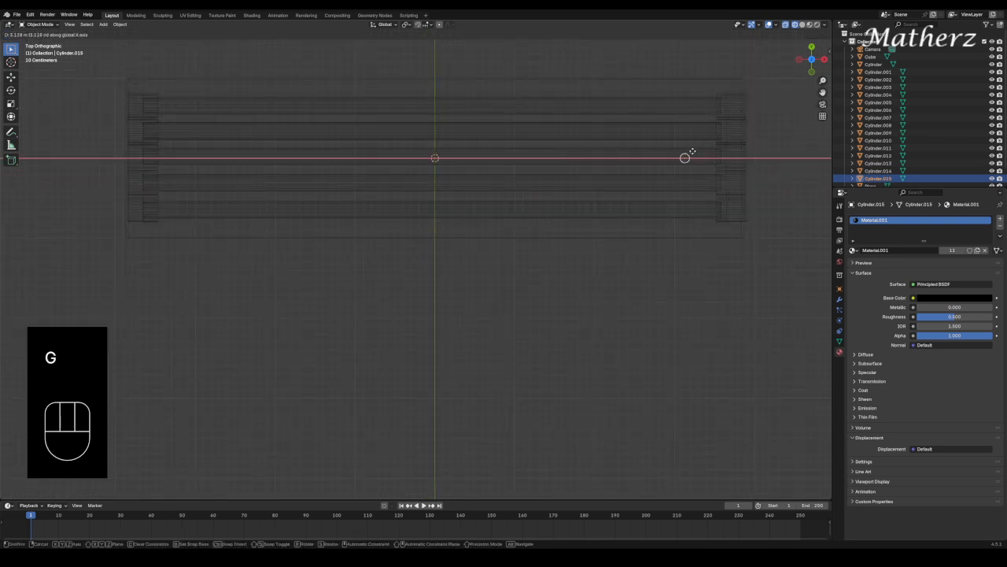
pyautogui.click(693, 156)
# - Move the rod along positive Y toward the fixture's long edge, over the outer tubes
pyautogui.press('g')
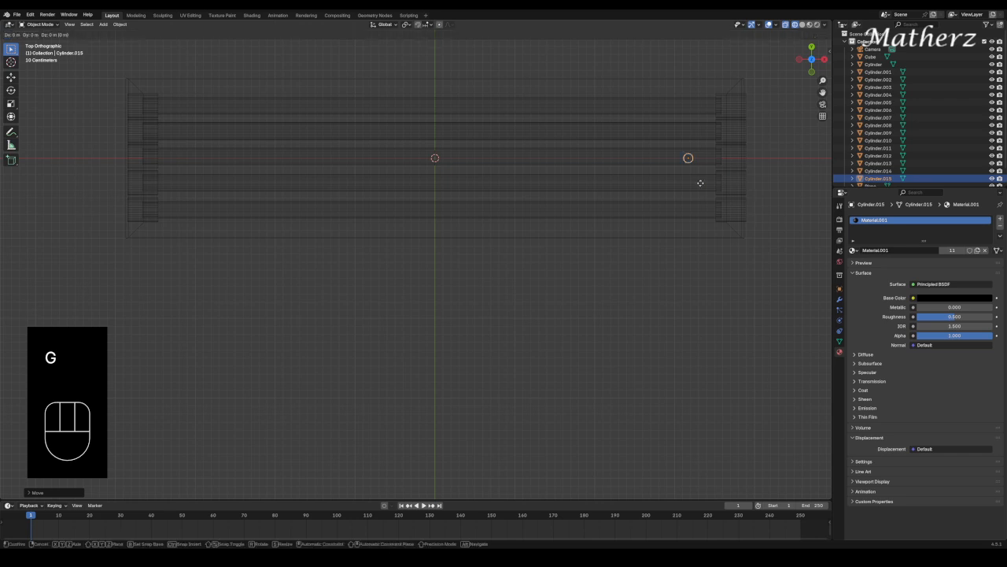
pyautogui.moveTo(699, 182); pyautogui.dragTo(659, 165, button='middle')
pyautogui.click(695, 147)
pyautogui.scroll(-4, 658, 167)
pyautogui.moveTo(583, 84); pyautogui.dragTo(596, 137, button='middle')
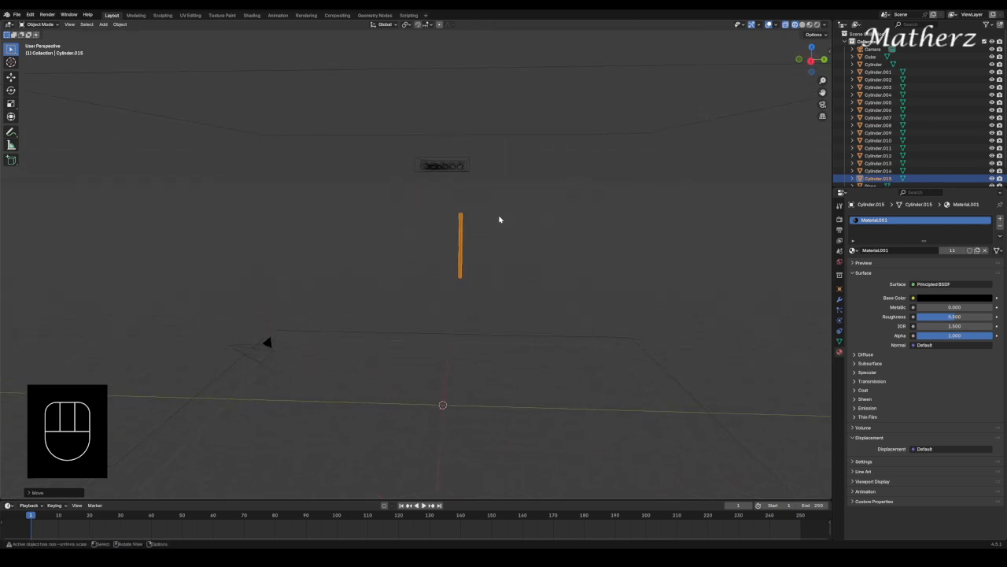
# - Raise the rod along Z until its lower end meets the top of the light fixture
pyautogui.scroll(3, 515, 196)
pyautogui.press('g')
pyautogui.moveTo(523, 218); pyautogui.dragTo(529, 118, button='middle')
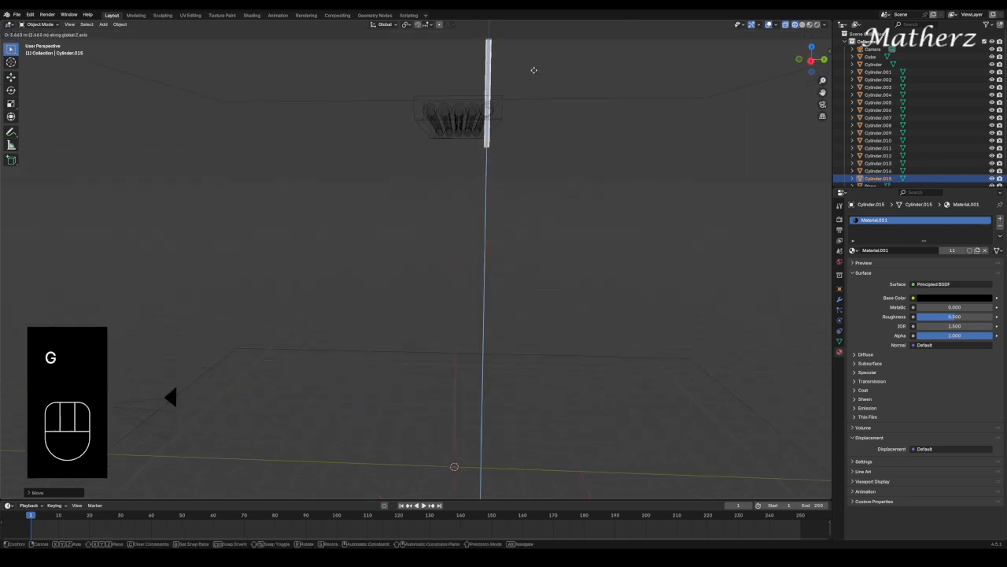
pyautogui.click(532, 34)
pyautogui.moveTo(531, 34); pyautogui.dragTo(510, 111, button='middle')
pyautogui.scroll(1, 522, 107)
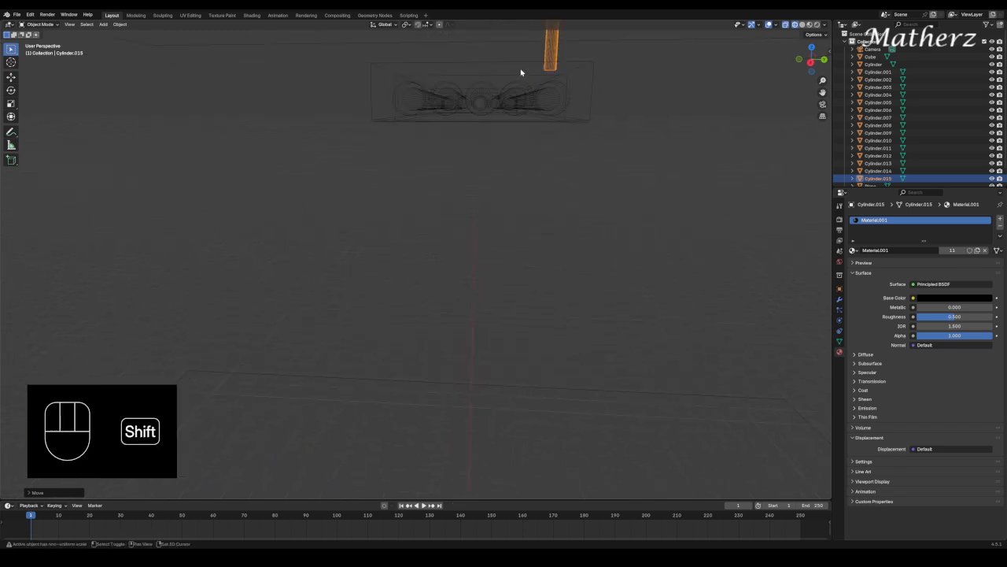
pyautogui.keyDown('shift'); pyautogui.moveTo(519, 71); pyautogui.dragTo(491, 75, button='middle'); pyautogui.keyUp('shift')
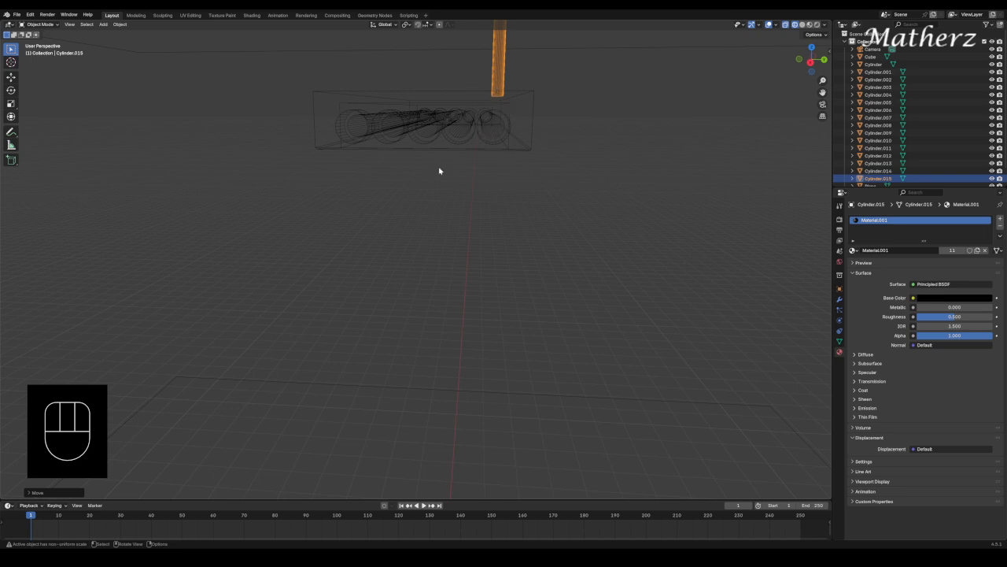
# - Duplicate the rod and place the copy along negative Y at the fixture's opposite long edge
pyautogui.scroll(-4, 445, 123)
pyautogui.moveTo(441, 160); pyautogui.dragTo(387, 154, button='middle')
pyautogui.hotkey('shift', 'd')
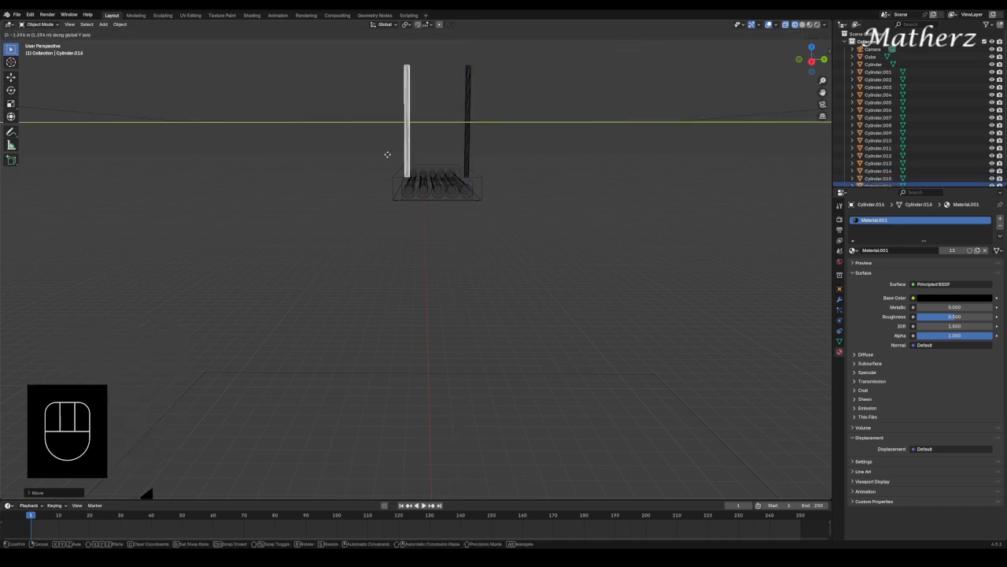
pyautogui.click(387, 154)
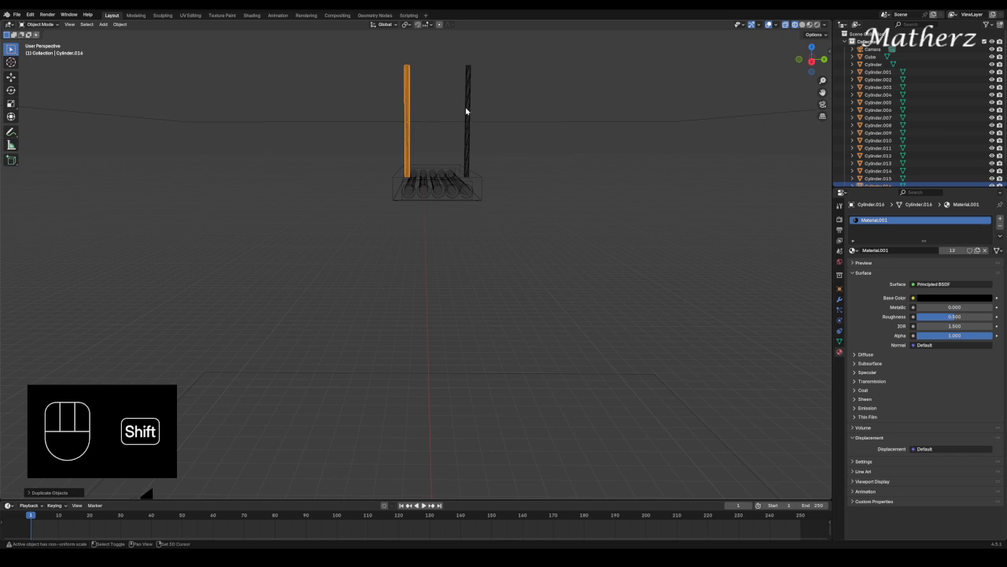
# - Duplicate both rods along negative X to the fixture's other end and clear the selection
pyautogui.keyDown('shift'); pyautogui.click(469, 113); pyautogui.keyUp('shift')
pyautogui.moveTo(370, 228); pyautogui.dragTo(483, 220, button='middle')
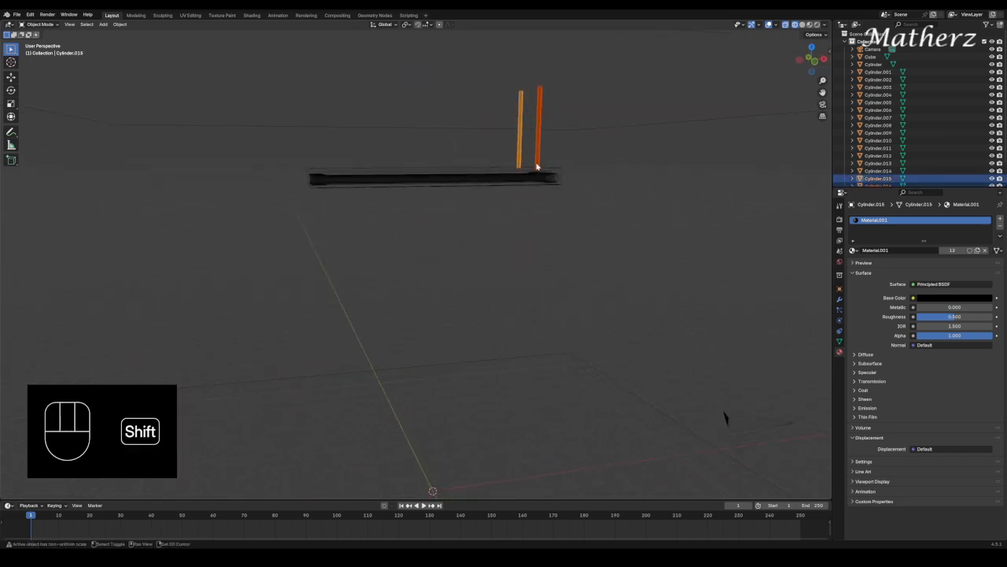
pyautogui.hotkey('shift', 'd')
pyautogui.moveTo(534, 164); pyautogui.dragTo(510, 164, button='middle')
pyautogui.moveTo(399, 166); pyautogui.dragTo(359, 162, button='middle')
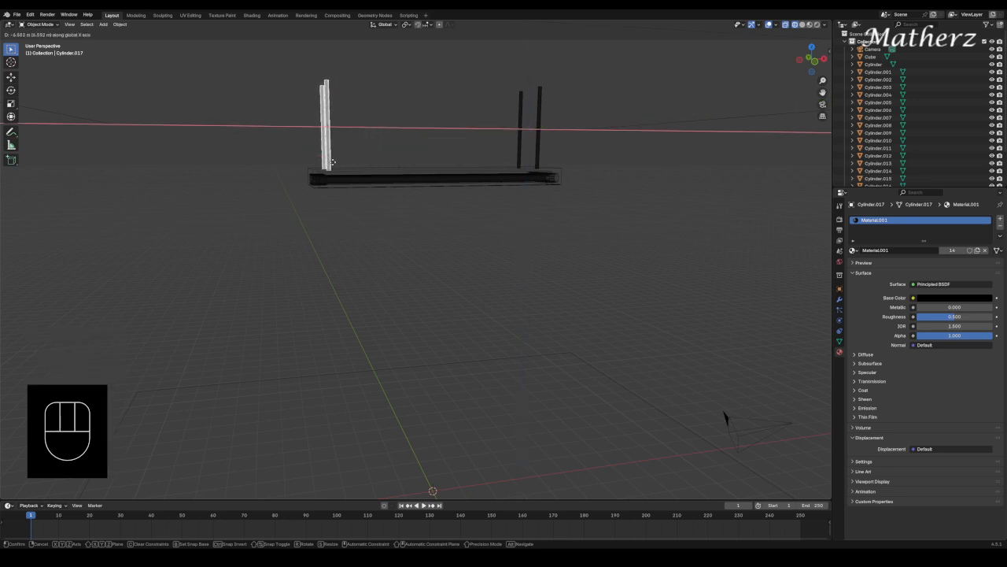
pyautogui.click(332, 161)
pyautogui.moveTo(639, 217); pyautogui.dragTo(605, 212, button='middle')
pyautogui.scroll(-3, 601, 220)
pyautogui.click(593, 238)
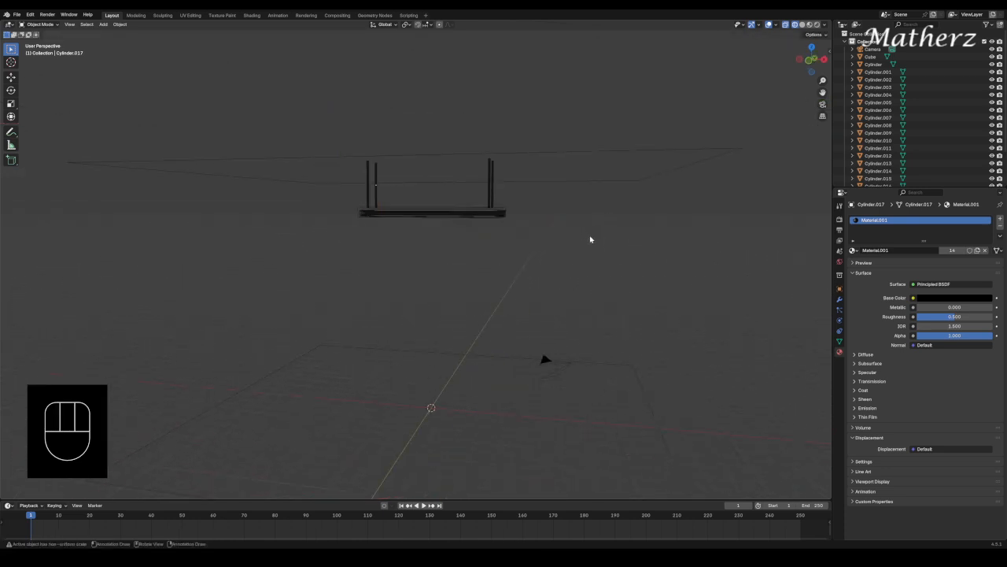
# - Move the new rod pair inward along positive X by about 0.44 m and clear the selection
pyautogui.moveTo(634, 102); pyautogui.dragTo(464, 240, button='middle')
pyautogui.click(370, 192)
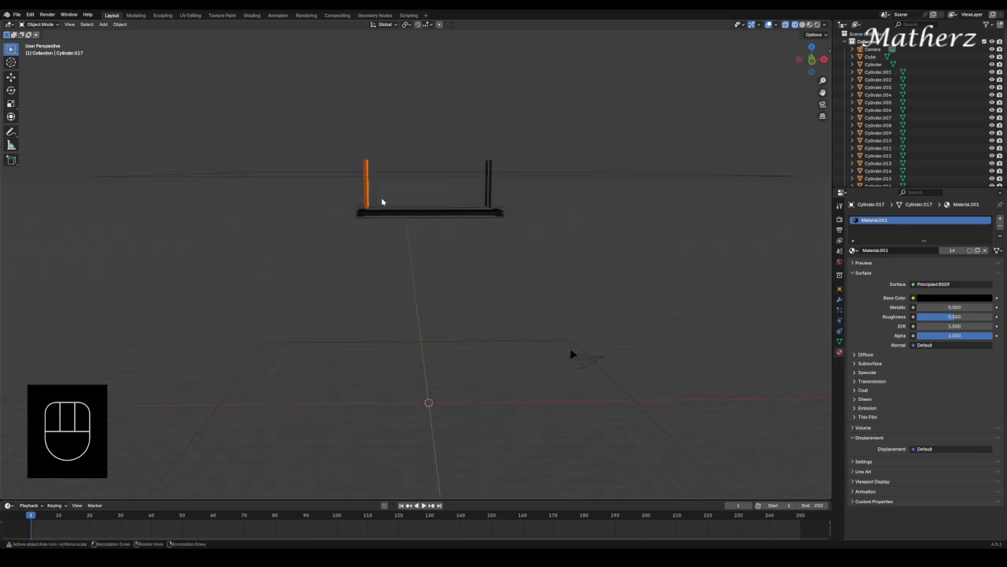
pyautogui.press('g')
pyautogui.moveTo(382, 201); pyautogui.dragTo(387, 198, button='middle')
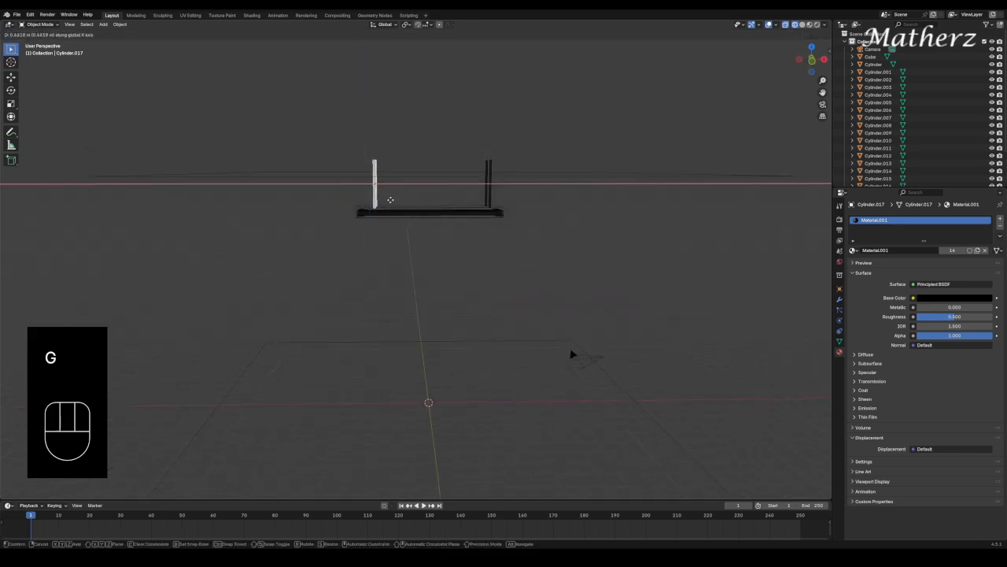
pyautogui.click(389, 199)
pyautogui.click(576, 256)
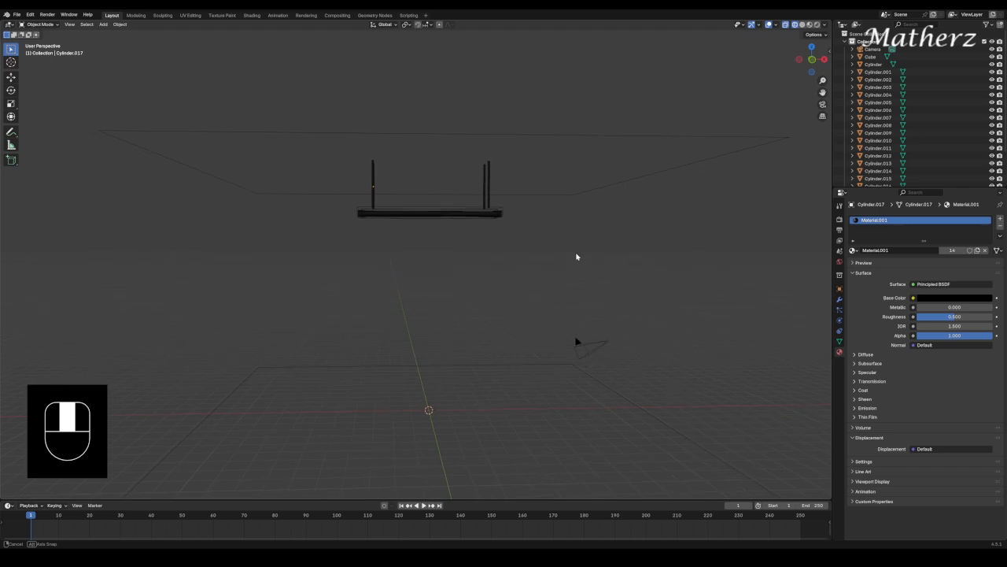
# - Display the viewport in Rendered shading and examine the suspended fixture from below
pyautogui.moveTo(577, 256); pyautogui.dragTo(564, 256, button='middle')
pyautogui.click(817, 24)
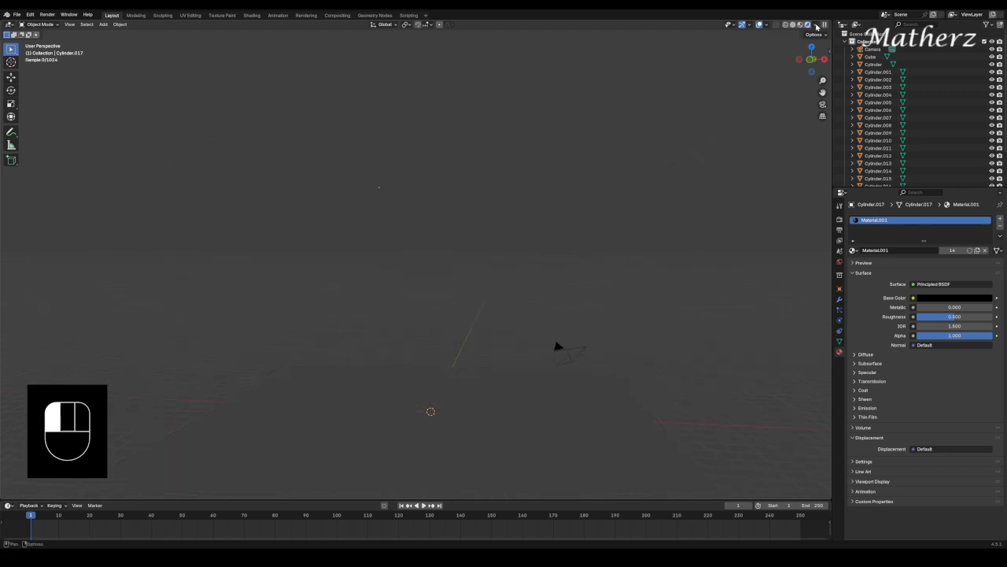
pyautogui.click(508, 288)
pyautogui.moveTo(526, 300); pyautogui.dragTo(525, 324, button='middle')
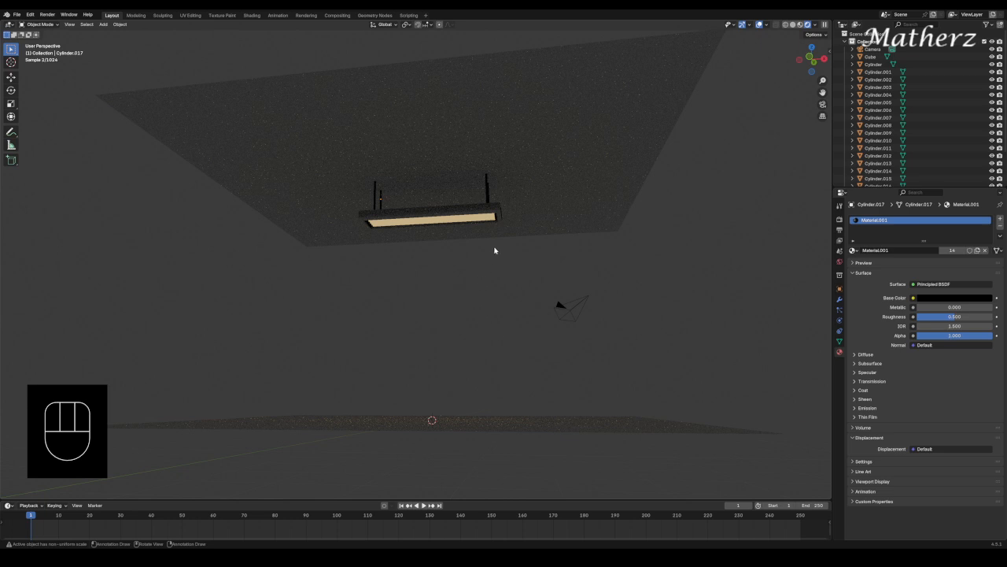
# - Set the hollow panel material's Metallic to 0.442 and Roughness to 0.221
pyautogui.click(485, 209)
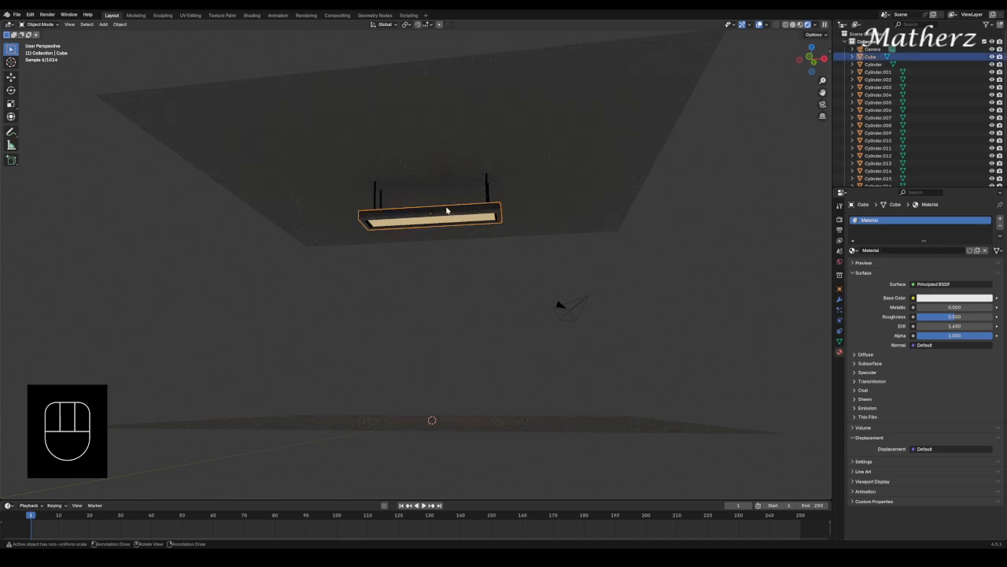
pyautogui.click(948, 285)
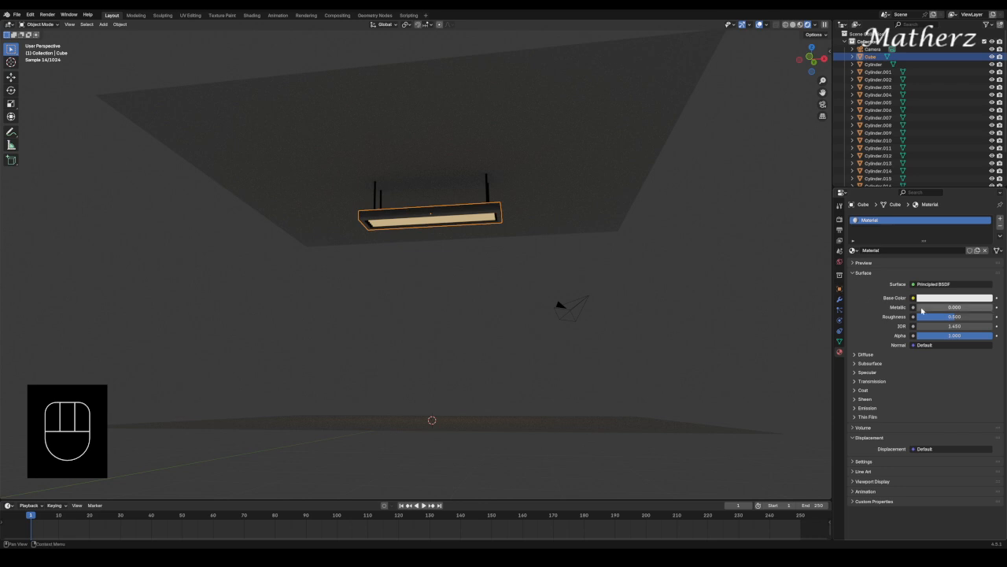
pyautogui.moveTo(923, 310); pyautogui.dragTo(957, 309)
pyautogui.moveTo(445, 249); pyautogui.dragTo(465, 249, button='middle')
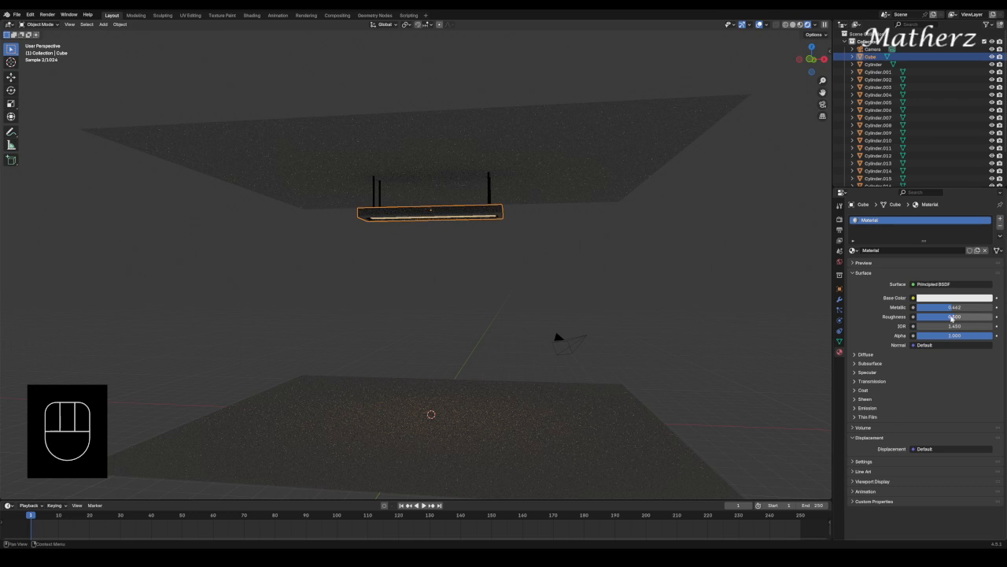
pyautogui.moveTo(952, 317); pyautogui.dragTo(933, 316)
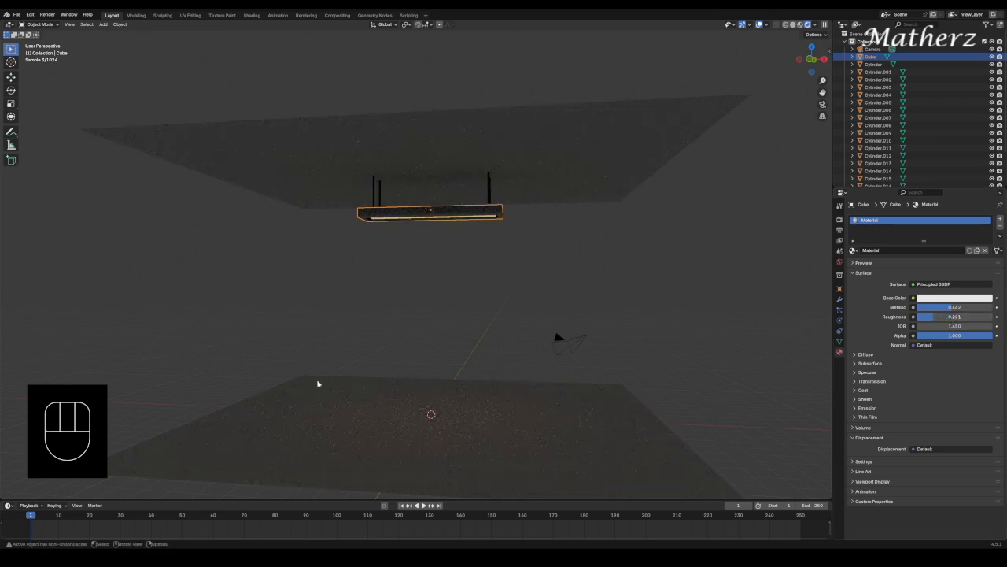
# - Select a glowing tube and set its Tube material's emission strength to 9
pyautogui.moveTo(464, 263); pyautogui.dragTo(470, 259, button='middle')
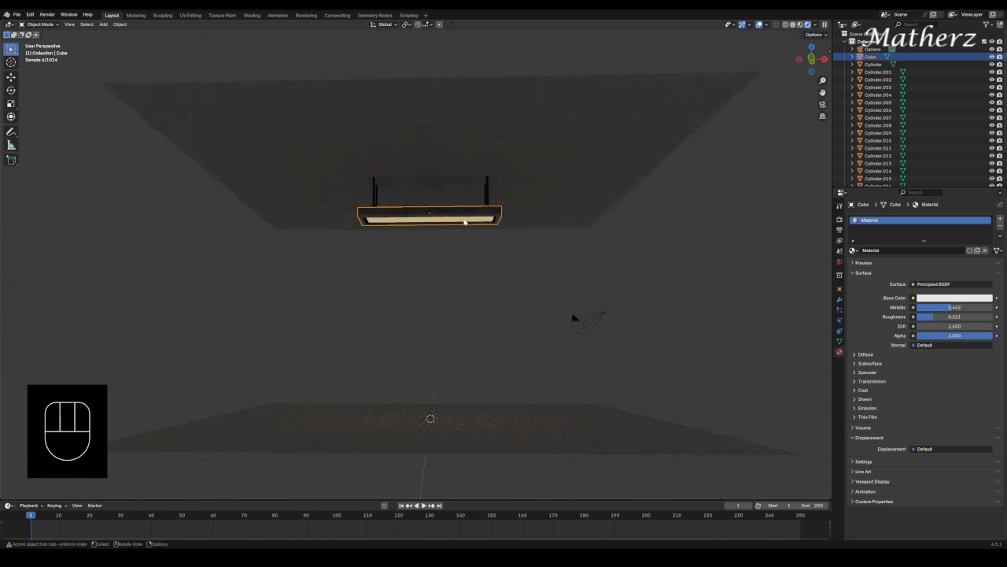
pyautogui.click(464, 221)
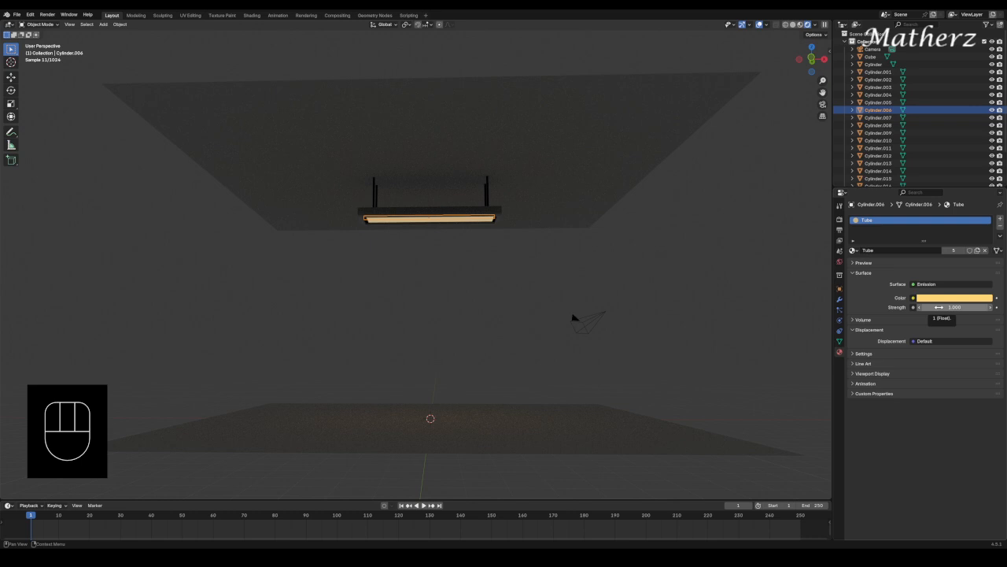
pyautogui.moveTo(939, 307); pyautogui.dragTo(971, 307)
pyautogui.moveTo(656, 302); pyautogui.dragTo(652, 315, button='middle')
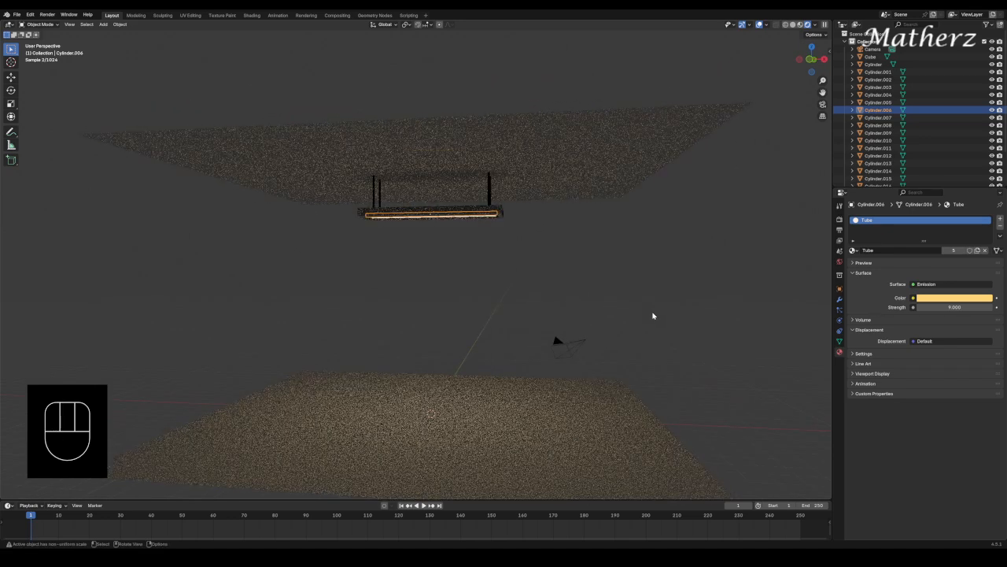
# - Clear the selection and examine the glowing tubes and hanging panel up close from below
pyautogui.click(486, 250)
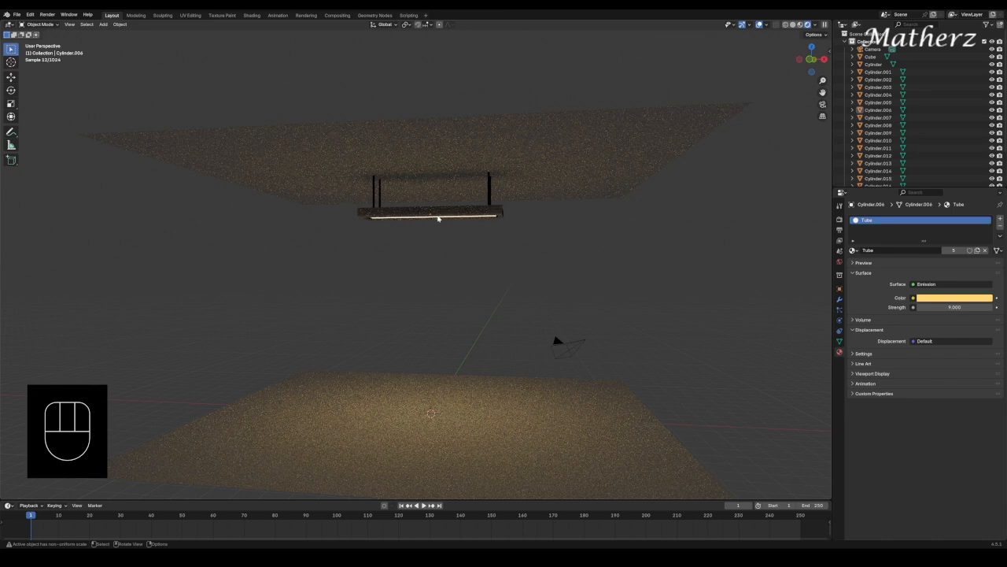
pyautogui.moveTo(439, 218); pyautogui.dragTo(455, 215, button='middle')
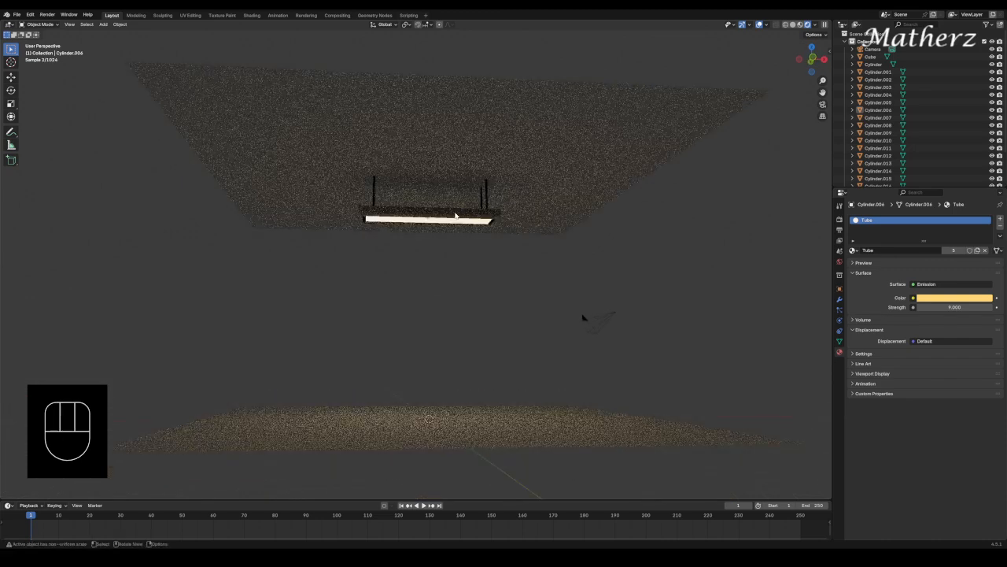
pyautogui.scroll(3, 456, 215)
pyautogui.scroll(1, 472, 211)
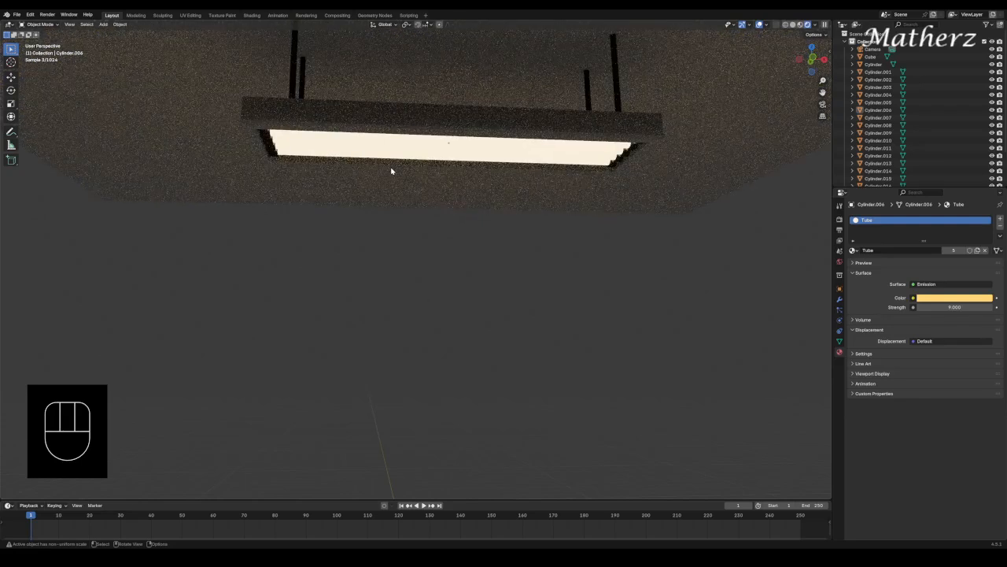
pyautogui.scroll(-2, 393, 171)
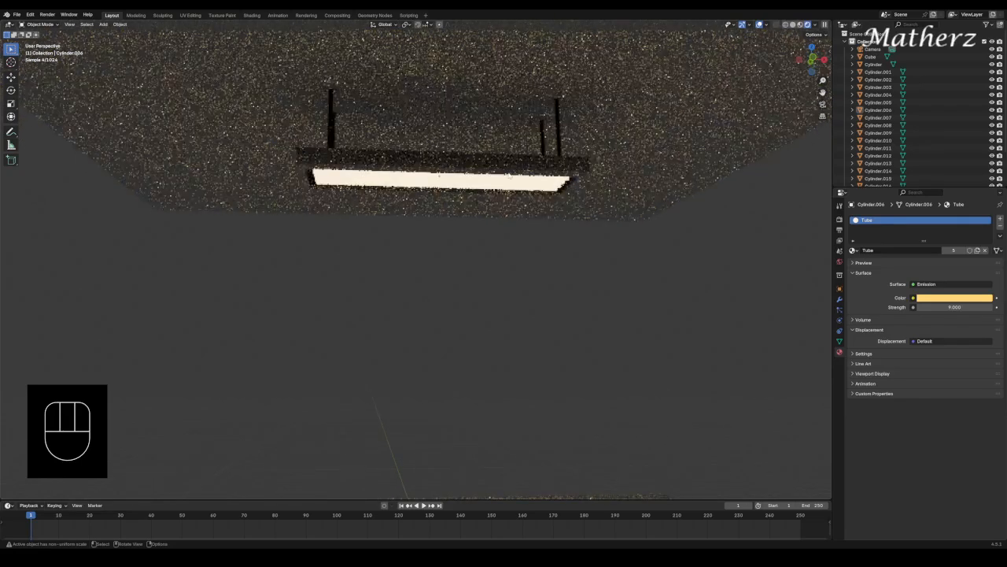
pyautogui.scroll(2, 480, 167)
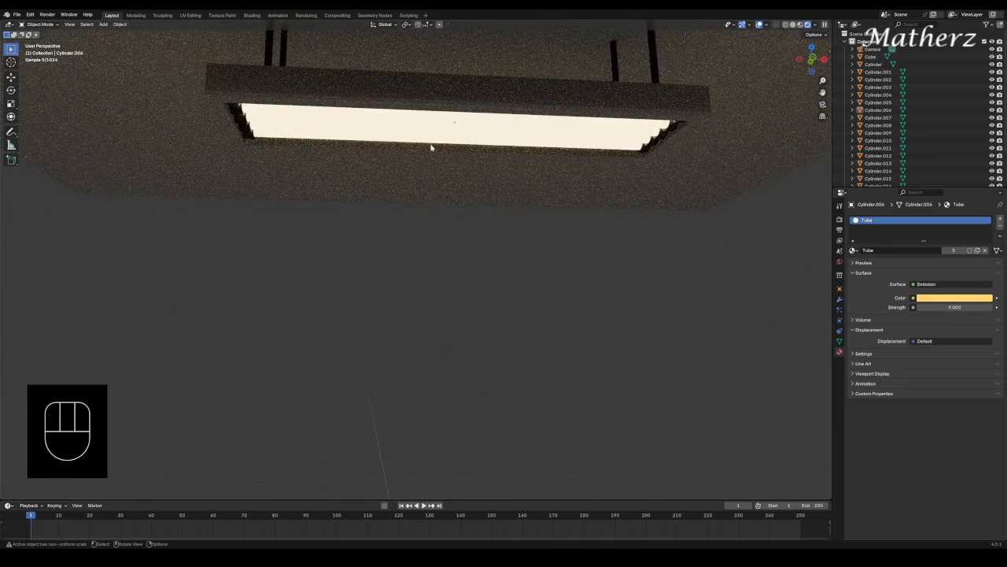
pyautogui.moveTo(431, 147); pyautogui.dragTo(483, 104, button='middle')
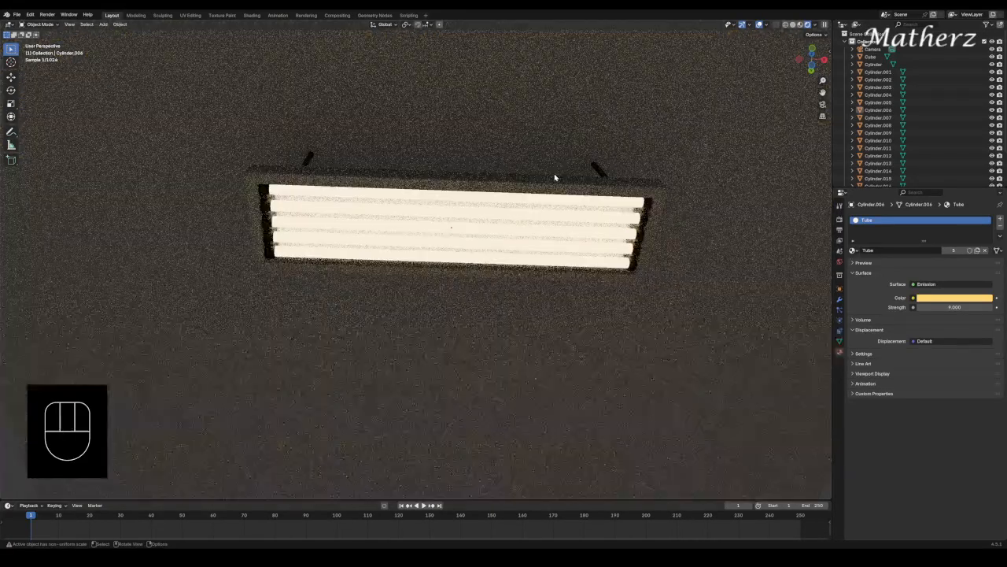
# - Select the hollow panel and darken its material's Base Color to a dark grey
pyautogui.click(481, 185)
pyautogui.click(538, 192)
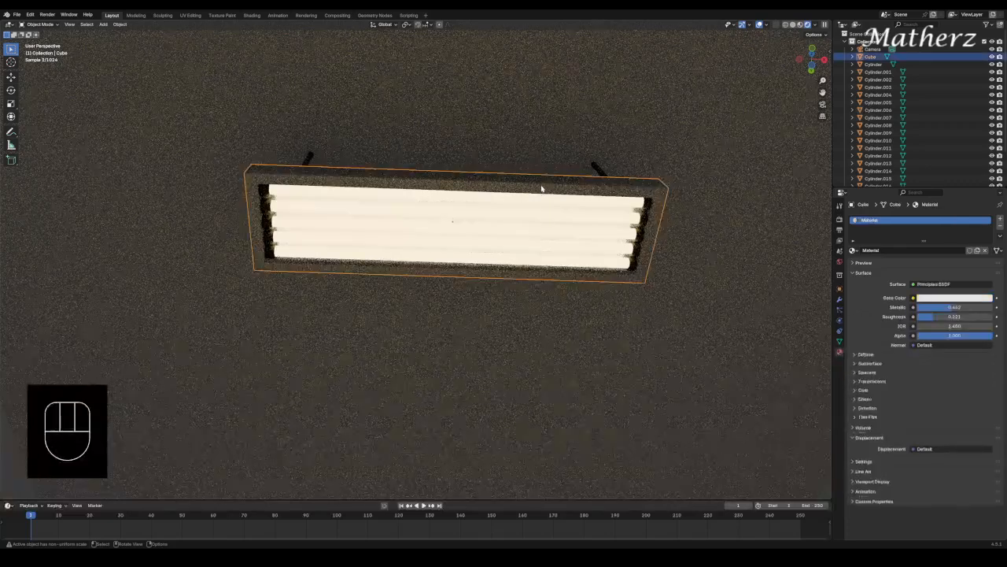
pyautogui.click(933, 298)
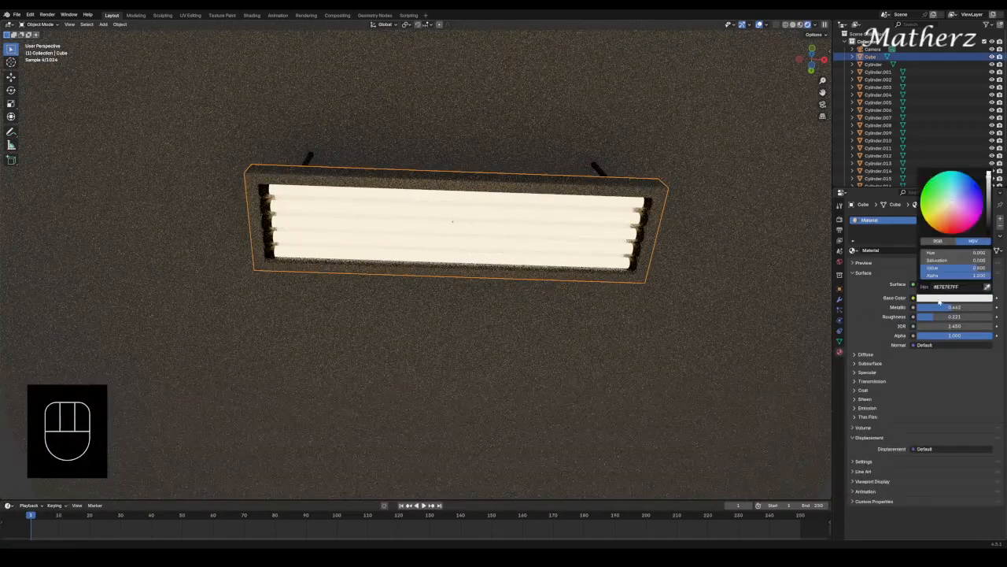
pyautogui.moveTo(955, 267); pyautogui.dragTo(921, 268)
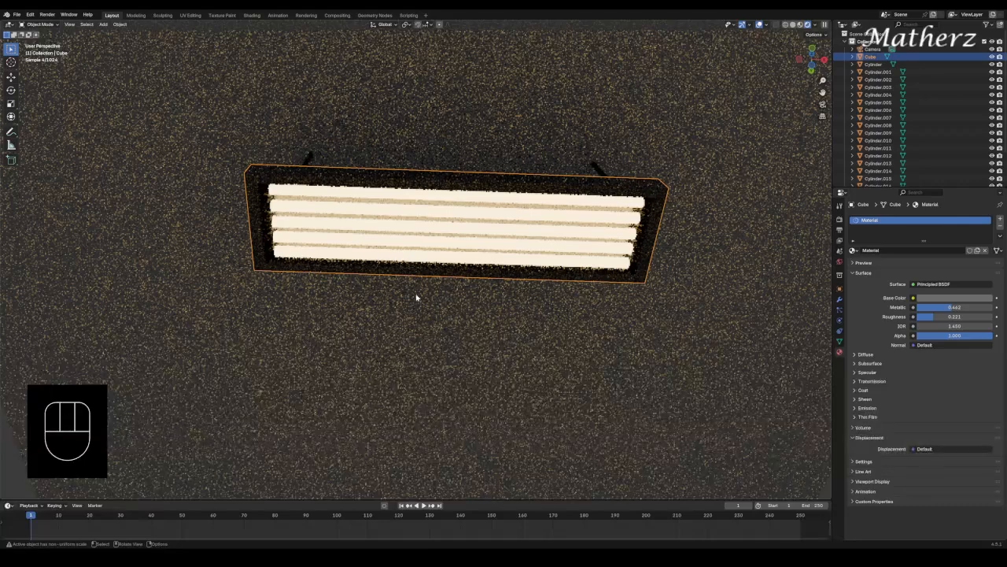
pyautogui.moveTo(498, 265); pyautogui.dragTo(578, 244, button='middle')
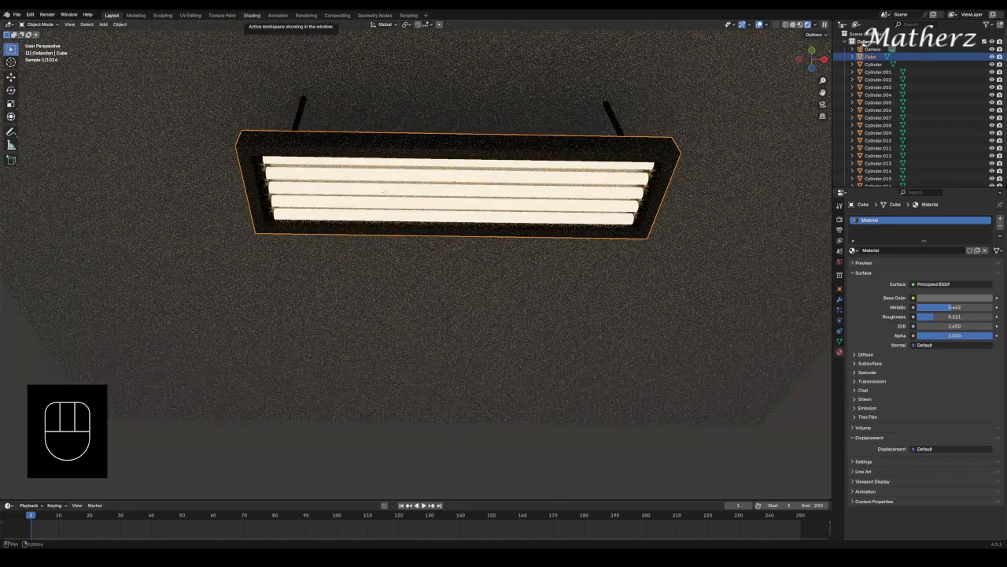
# - Switch to the Shading workspace and frame the panel's underside closely so all five tubes show
pyautogui.click(251, 16)
pyautogui.moveTo(586, 209); pyautogui.dragTo(528, 103, button='middle')
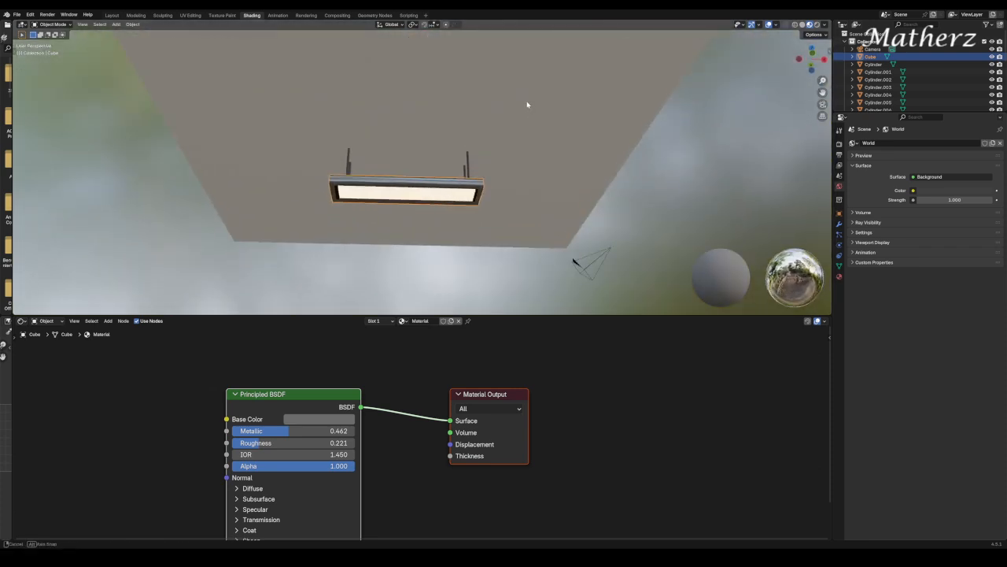
pyautogui.scroll(6, 466, 165)
pyautogui.moveTo(534, 241); pyautogui.dragTo(554, 154, button='middle')
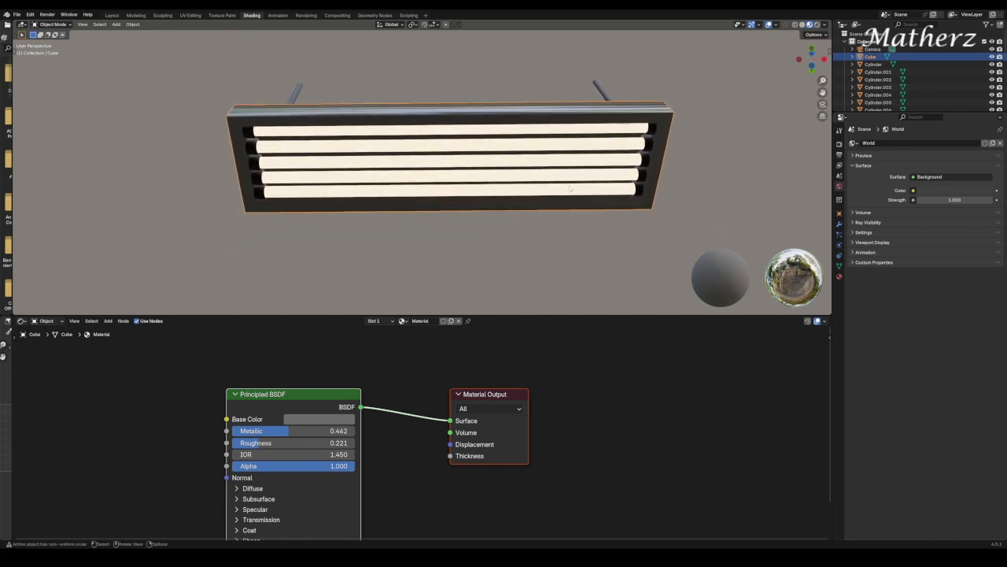
# - Give the middle tube its own single-user copy of the Tube material and name it Tube 2
pyautogui.click(565, 162)
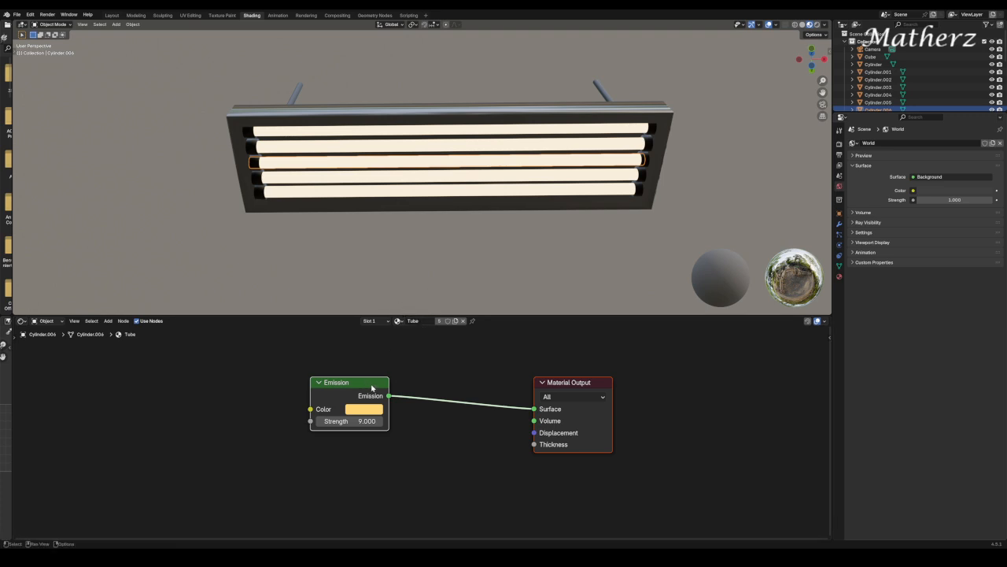
pyautogui.moveTo(372, 387); pyautogui.dragTo(459, 376, button='middle')
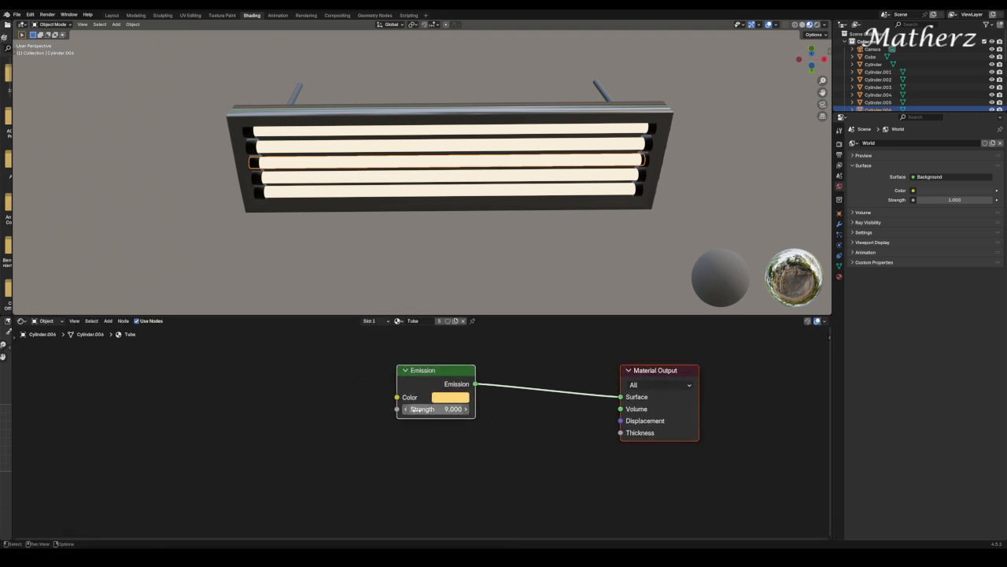
pyautogui.click(455, 322)
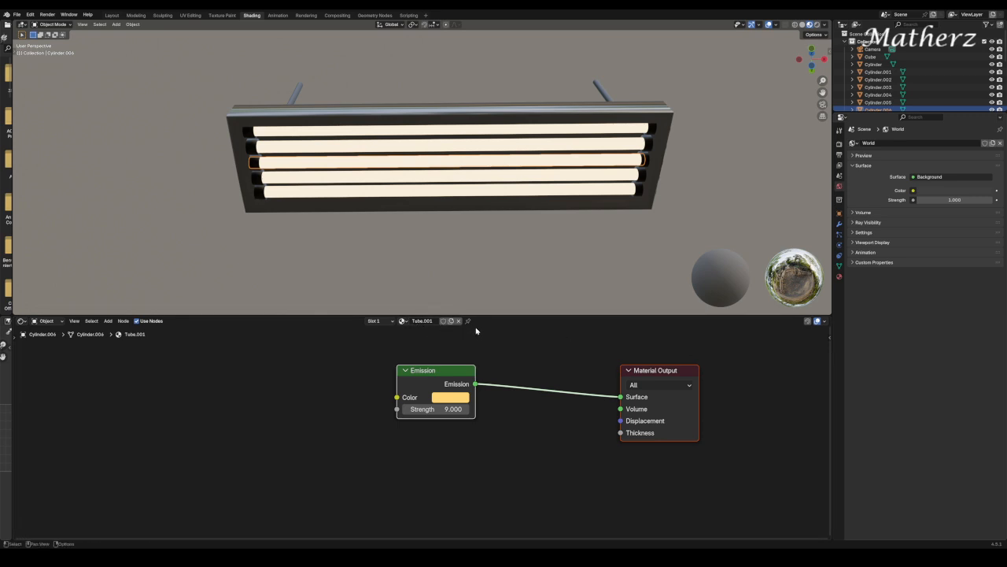
pyautogui.doubleClick(433, 321)
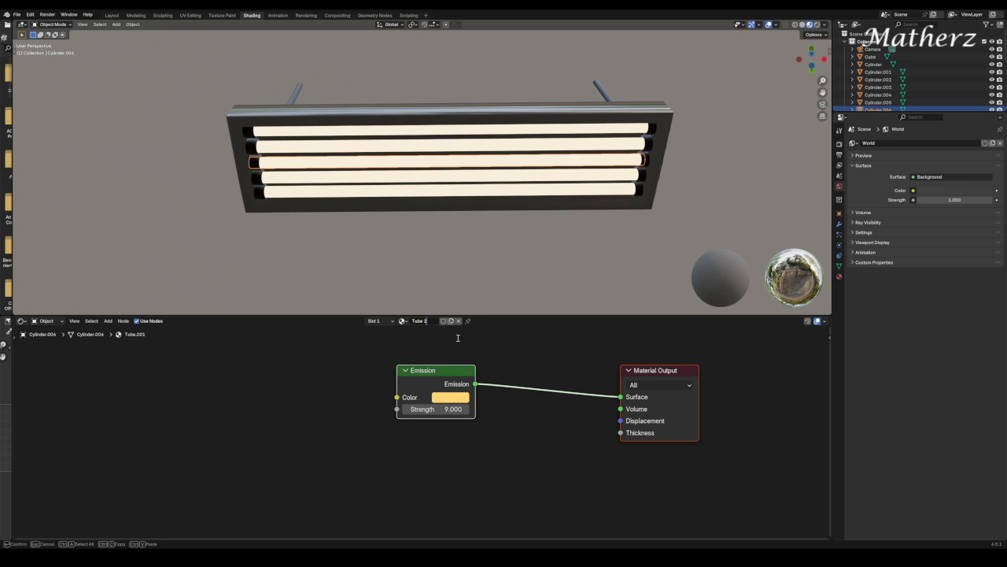
pyautogui.press('Return')
pyautogui.moveTo(473, 376); pyautogui.dragTo(547, 368, button='middle')
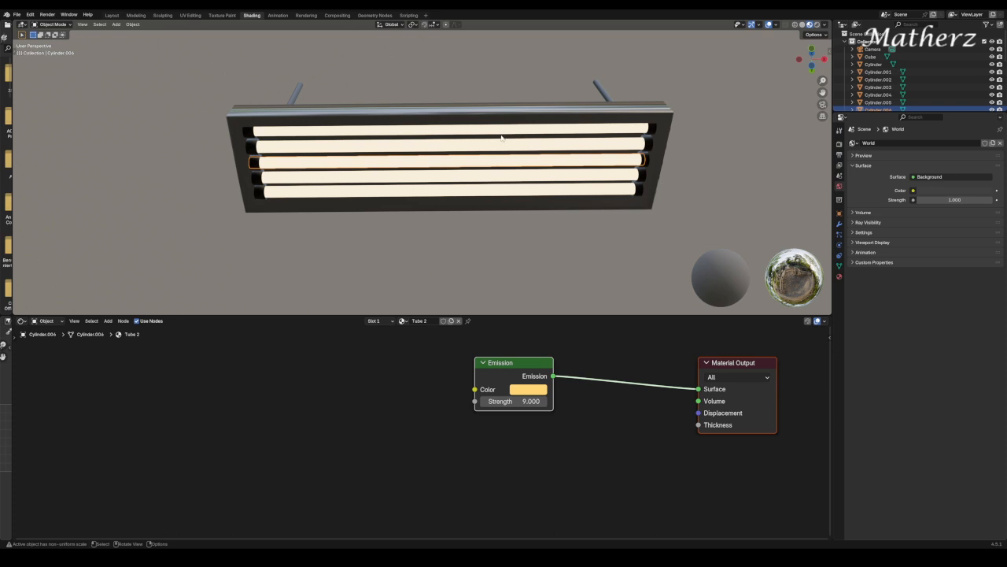
# - Add a Noise Texture node to Tube 2, link its Color output to the Emission Color and set its Scale to 3.5
pyautogui.click(109, 321)
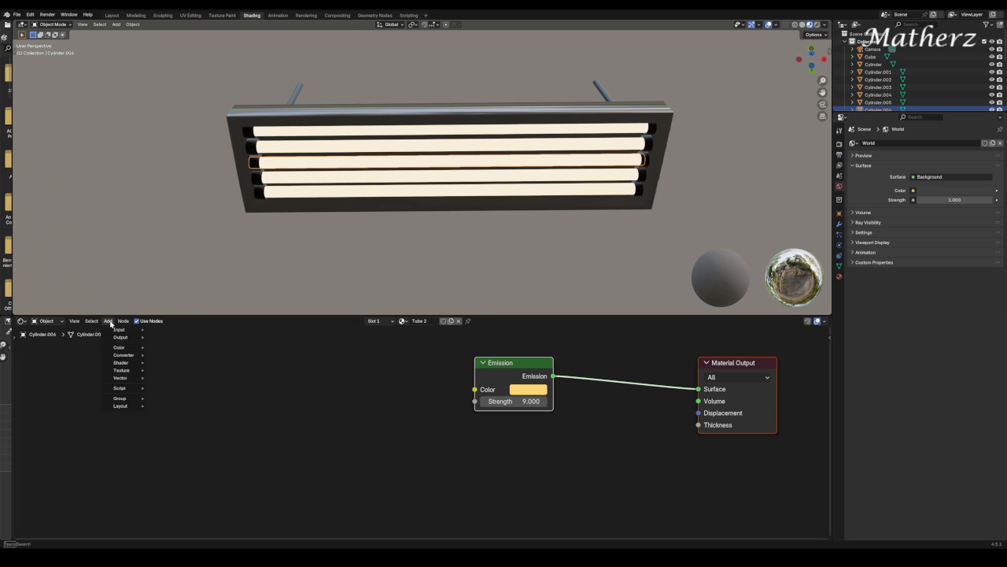
pyautogui.write('no')
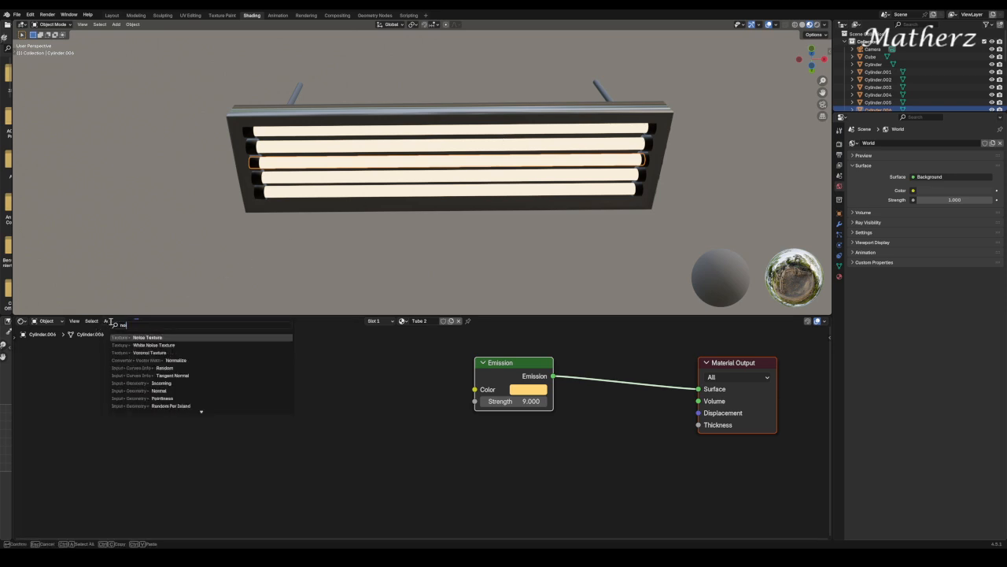
pyautogui.write('ise')
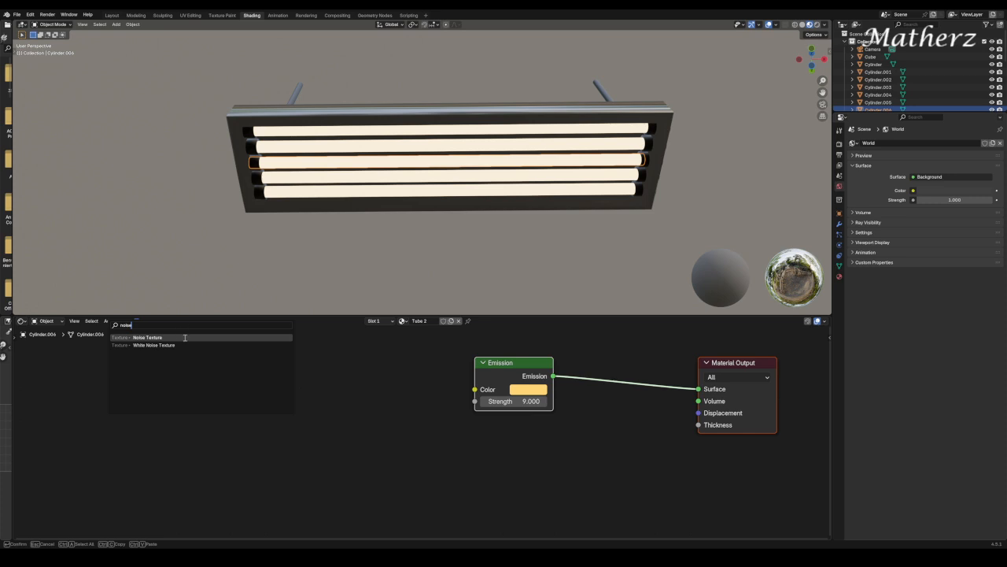
pyautogui.click(184, 337)
pyautogui.click(379, 374)
pyautogui.moveTo(412, 388); pyautogui.dragTo(476, 389)
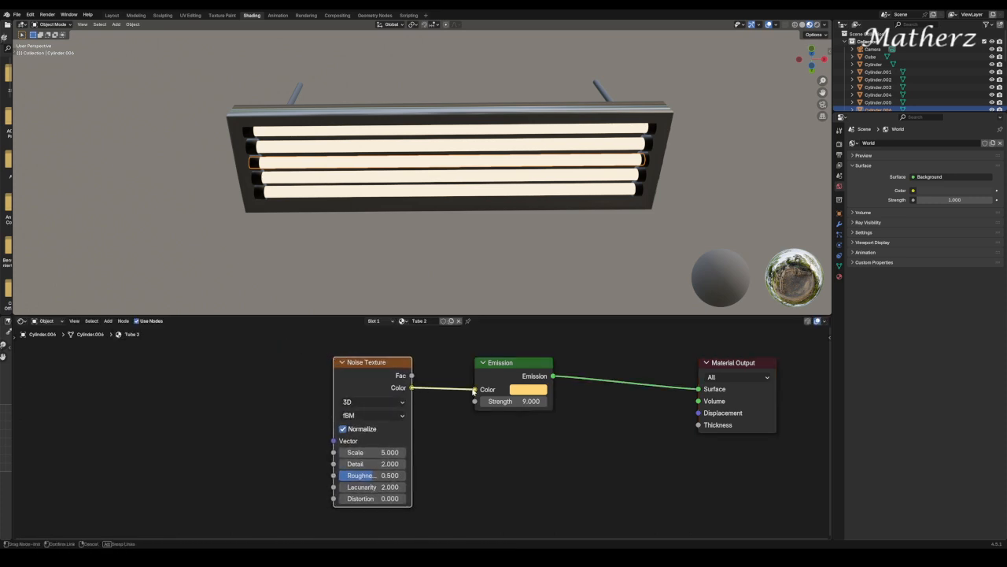
pyautogui.scroll(4, 416, 156)
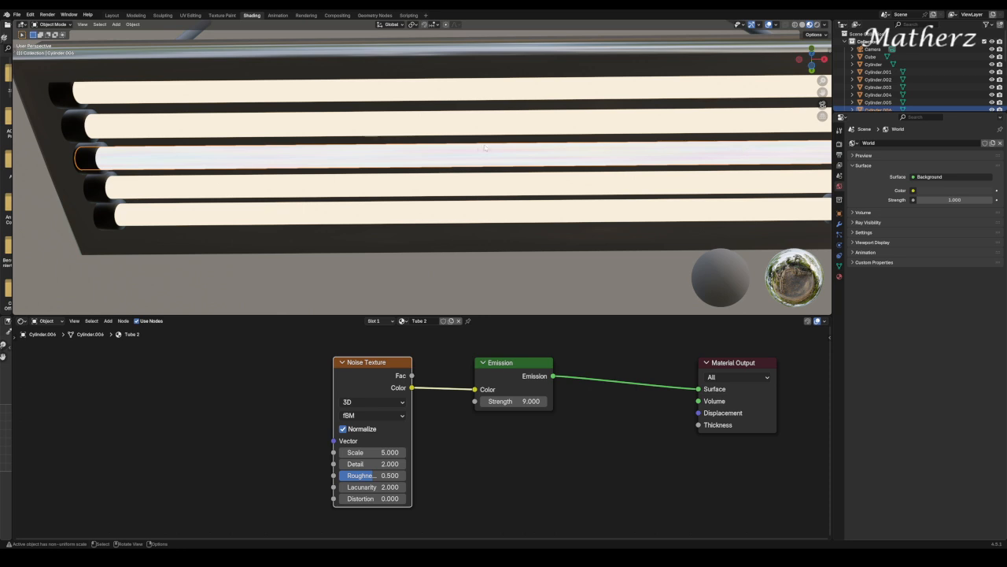
pyautogui.scroll(1, 485, 147)
pyautogui.moveTo(376, 452); pyautogui.dragTo(346, 452)
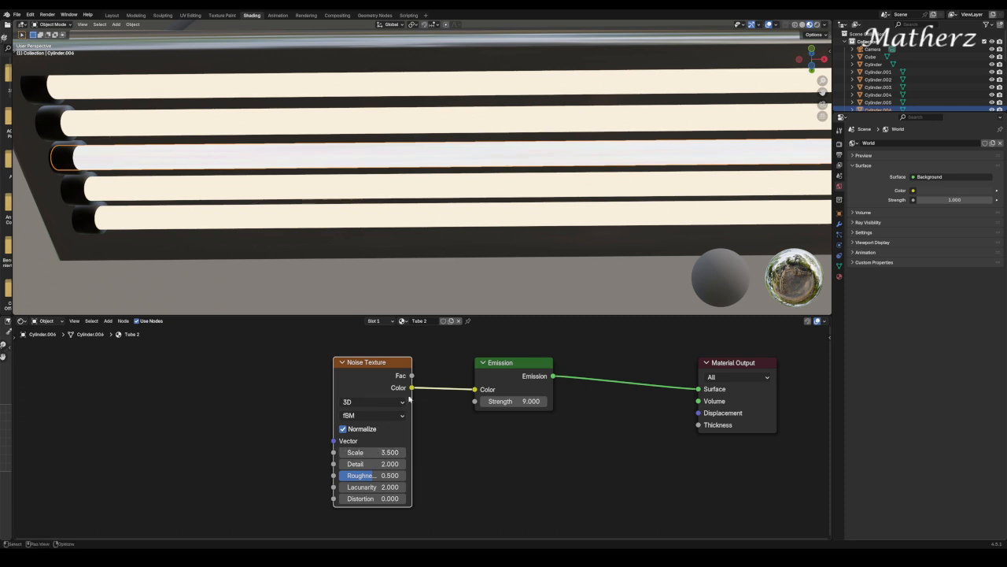
# - Move the Noise Texture node away from the Emission node and insert a Color Ramp into the link between them
pyautogui.moveTo(398, 363); pyautogui.dragTo(237, 359)
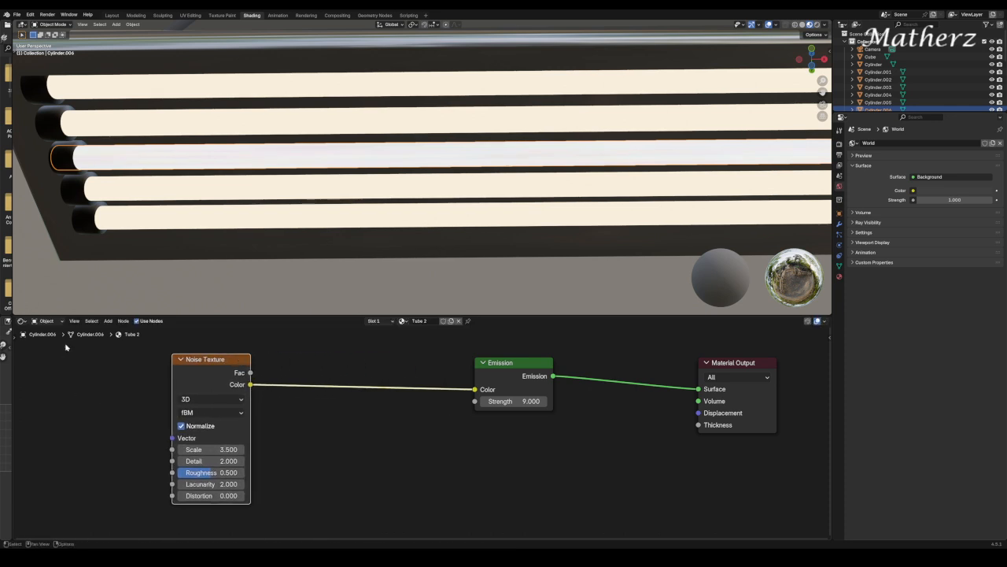
pyautogui.click(108, 321)
pyautogui.write('co')
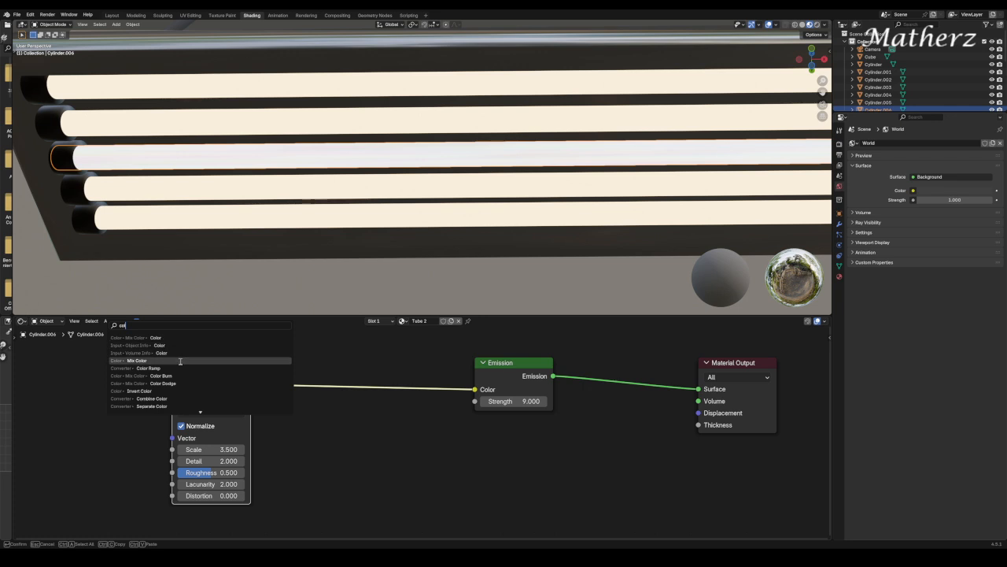
pyautogui.click(148, 368)
pyautogui.click(321, 359)
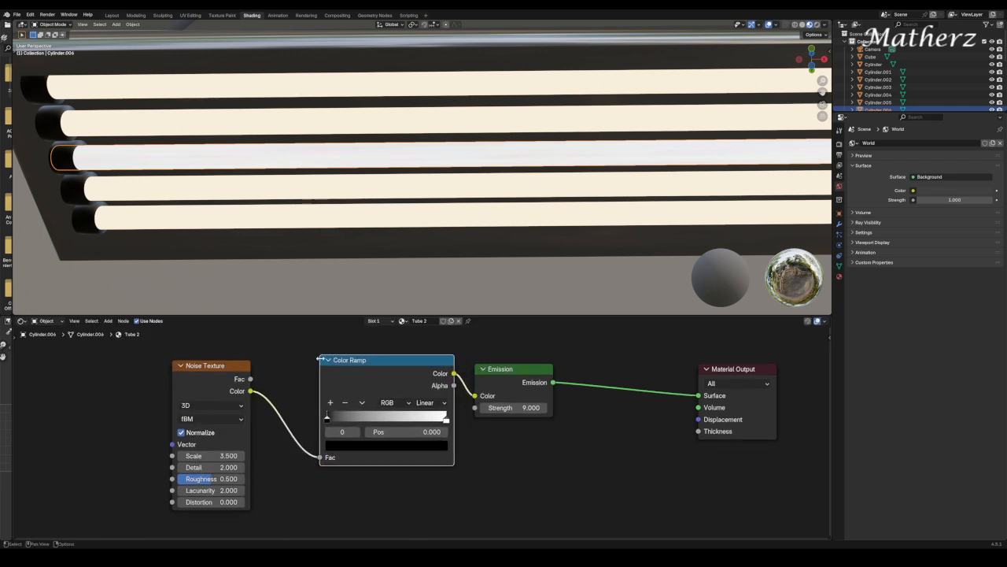
# - Add a middle stop at position 0.5 on the Color Ramp and color it a dark golden yellow
pyautogui.click(329, 402)
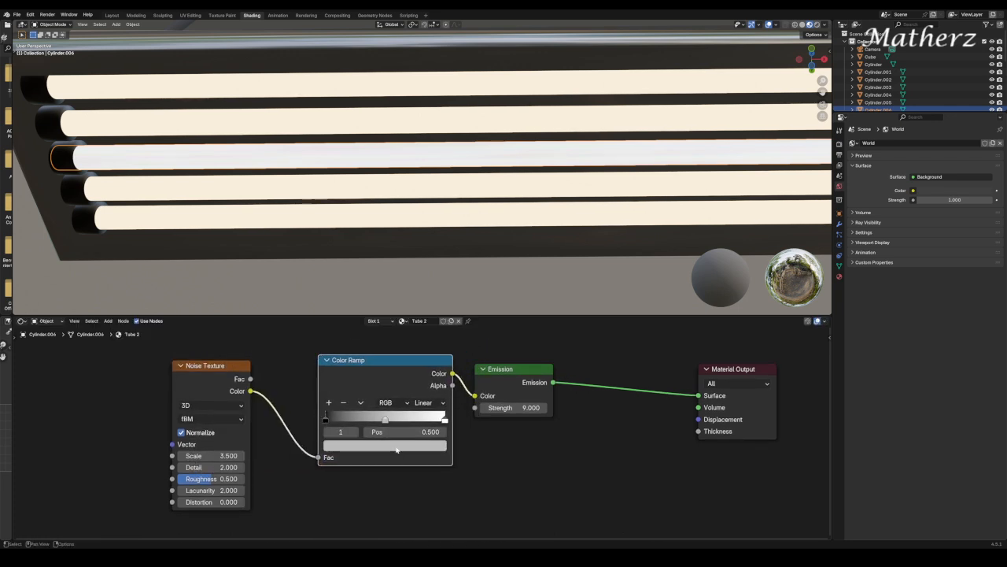
pyautogui.click(398, 448)
pyautogui.moveTo(364, 320); pyautogui.dragTo(347, 337)
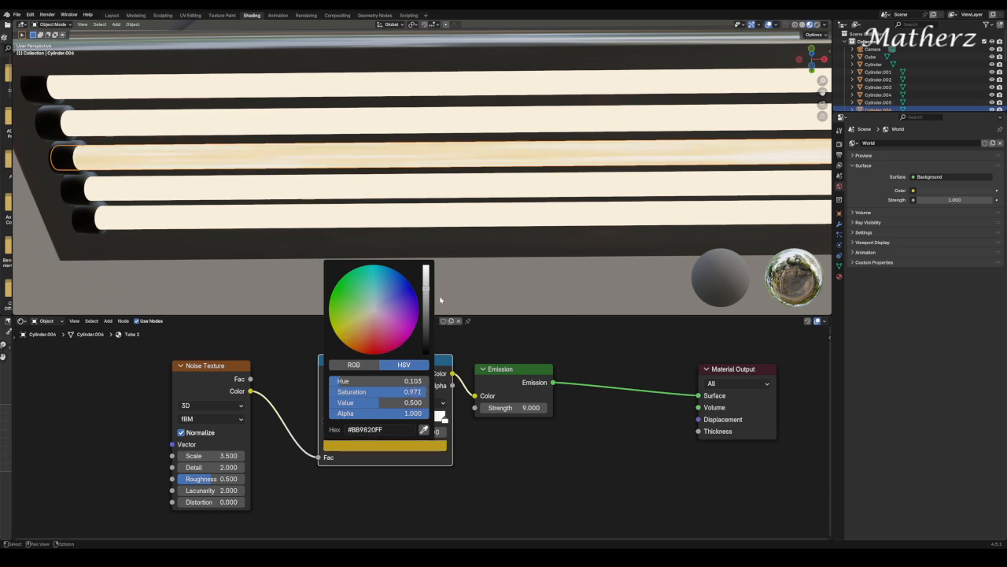
pyautogui.moveTo(426, 289)
pyautogui.mouseDown()
pyautogui.moveTo(426, 272)
pyautogui.moveTo(426, 296)
pyautogui.mouseUp()
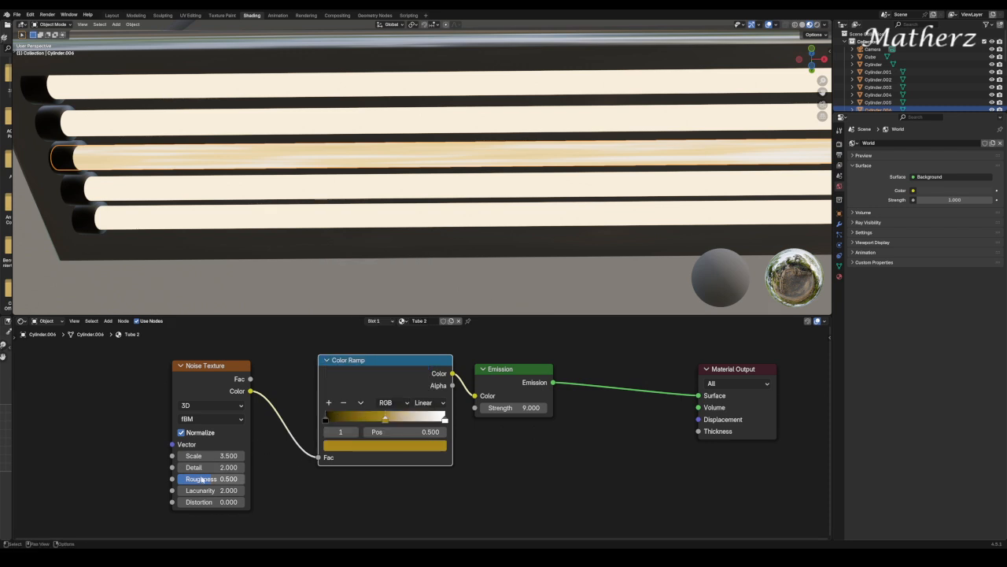
# - Set the Noise Texture's Scale to 0.9 and Roughness to 1, and shift the golden ramp stop slightly towards black
pyautogui.moveTo(211, 482); pyautogui.dragTo(167, 456)
pyautogui.scroll(-5, 499, 252)
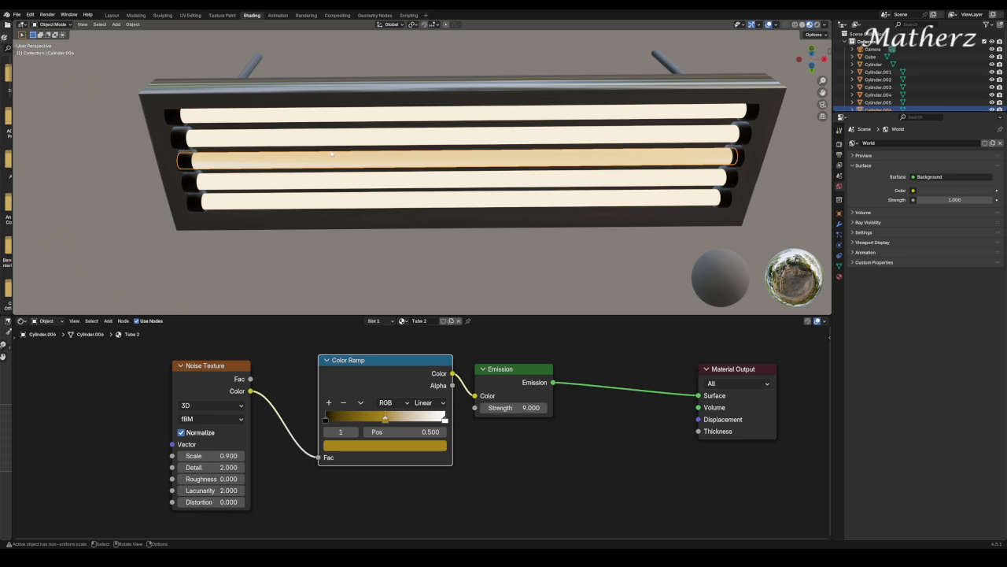
pyautogui.moveTo(198, 478); pyautogui.dragTo(245, 479)
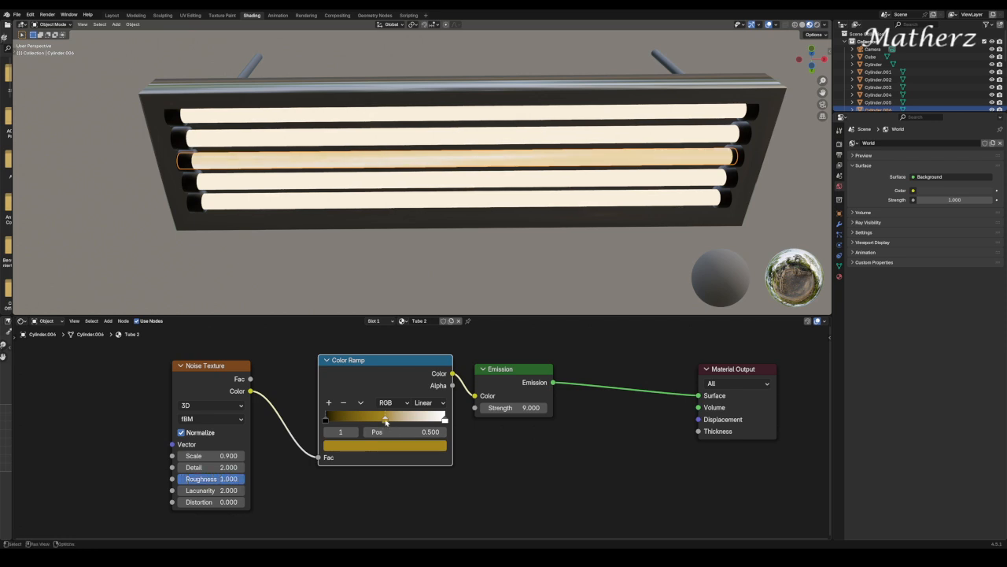
pyautogui.moveTo(387, 424)
pyautogui.mouseDown()
pyautogui.moveTo(368, 424)
pyautogui.moveTo(433, 424)
pyautogui.moveTo(367, 424)
pyautogui.moveTo(383, 424)
pyautogui.mouseUp()
# - Give the tube just below the middle one its own copy of the Tube material and name it Tube 3
pyautogui.click(533, 181)
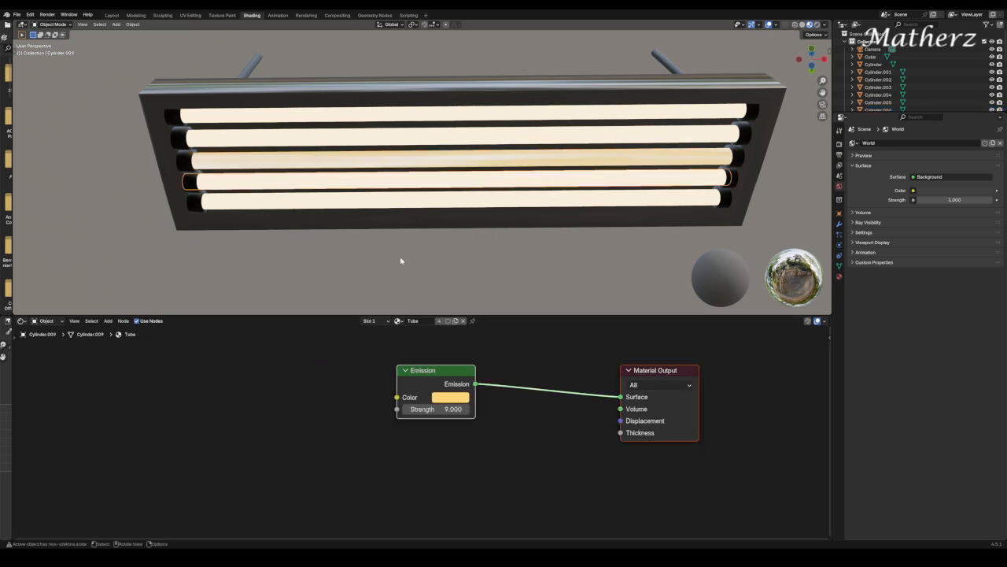
pyautogui.click(456, 320)
pyautogui.click(429, 320)
pyautogui.click(436, 321)
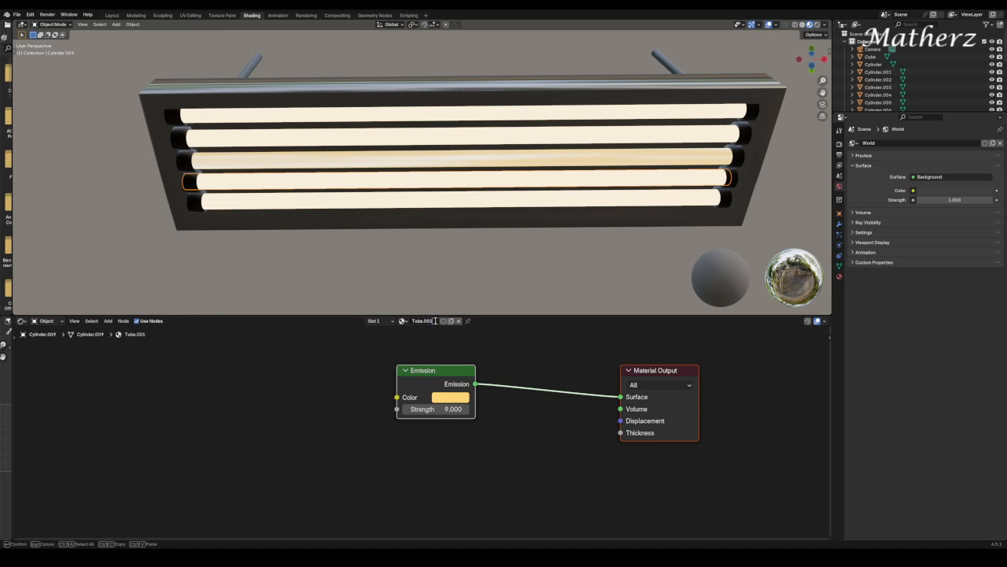
pyautogui.press('BackSpace')
pyautogui.press('BackSpace')
pyautogui.press('BackSpace')
pyautogui.press('BackSpace')
pyautogui.write('3')
pyautogui.press('Return')
# - Darken the Tube 3 material's Emission Color to black with a Value of 0
pyautogui.click(461, 397)
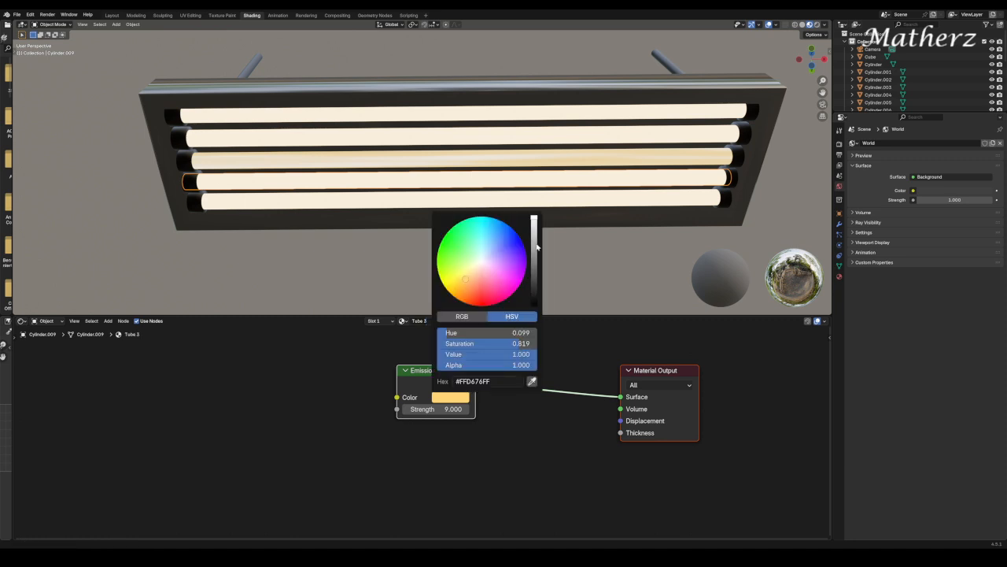
pyautogui.moveTo(535, 244); pyautogui.dragTo(535, 305)
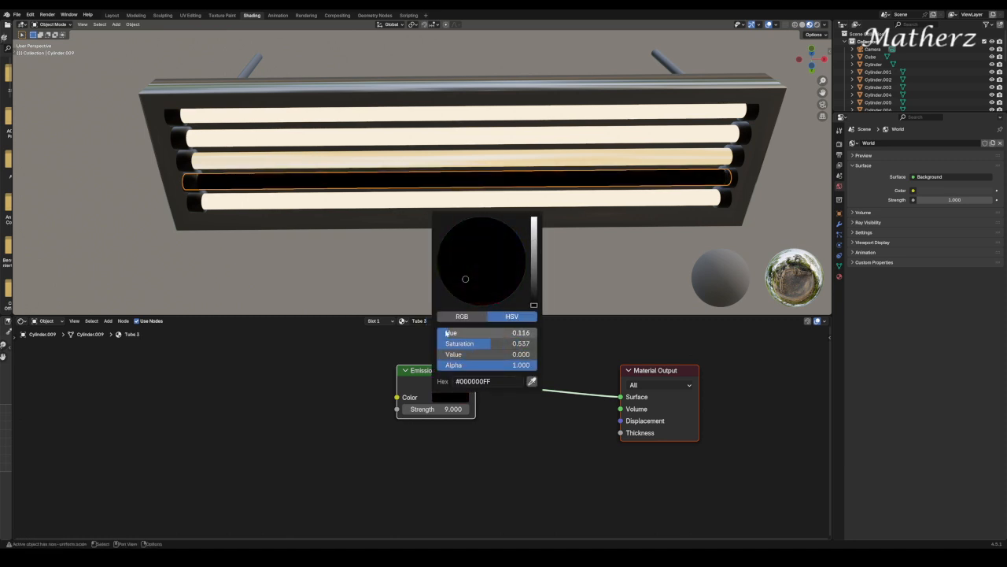
# - Set Tube 3's Emission Color to a neutral near-black with Value 0.005, and change its surface shader to Glass BSDF
pyautogui.click(460, 401)
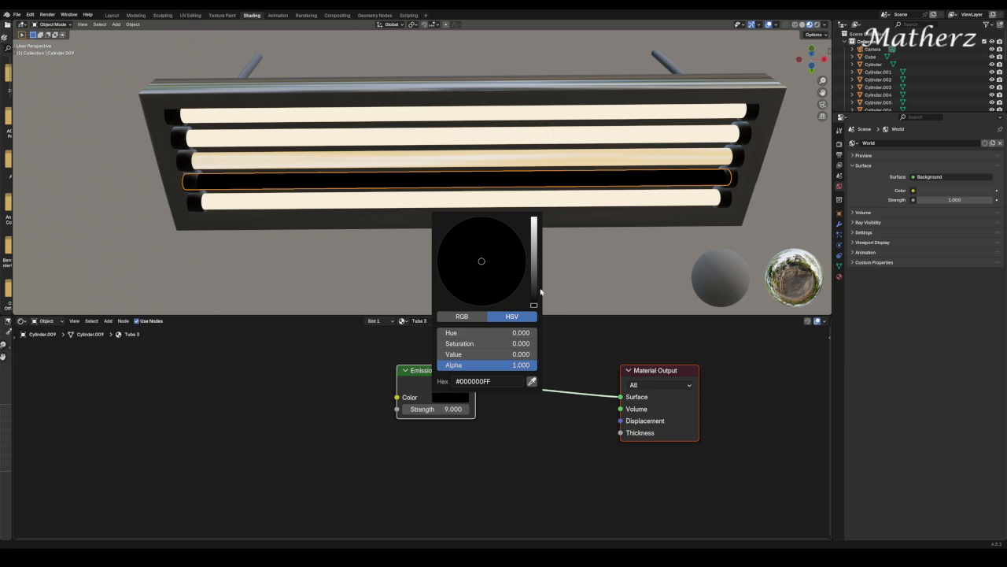
pyautogui.moveTo(535, 304)
pyautogui.mouseDown()
pyautogui.moveTo(534, 228)
pyautogui.moveTo(534, 301)
pyautogui.mouseUp()
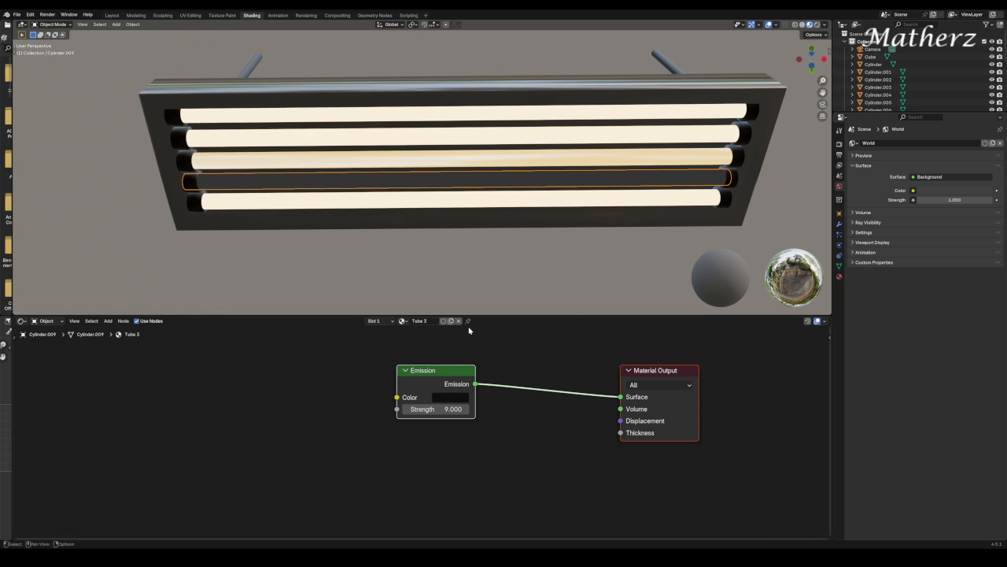
pyautogui.click(838, 275)
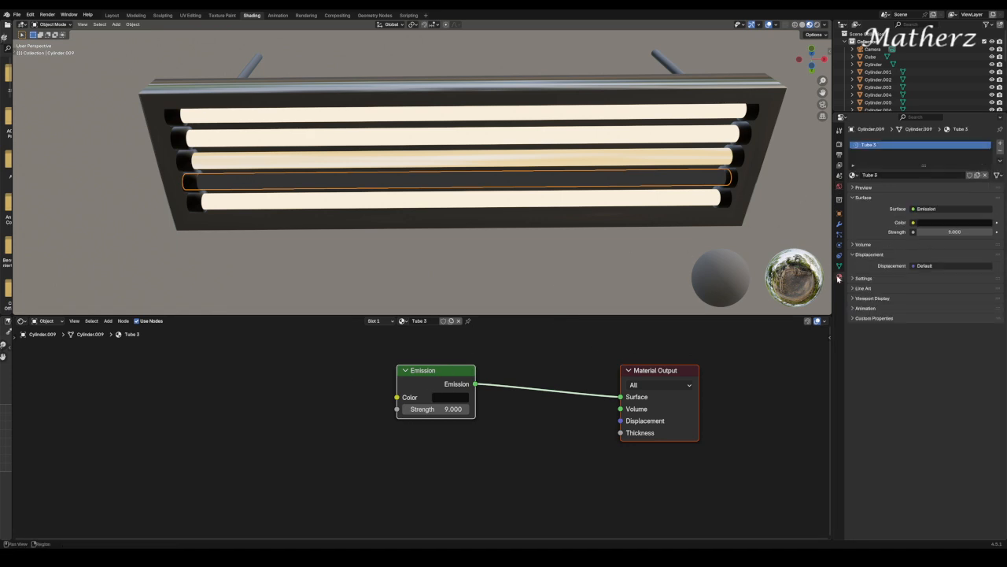
pyautogui.click(933, 209)
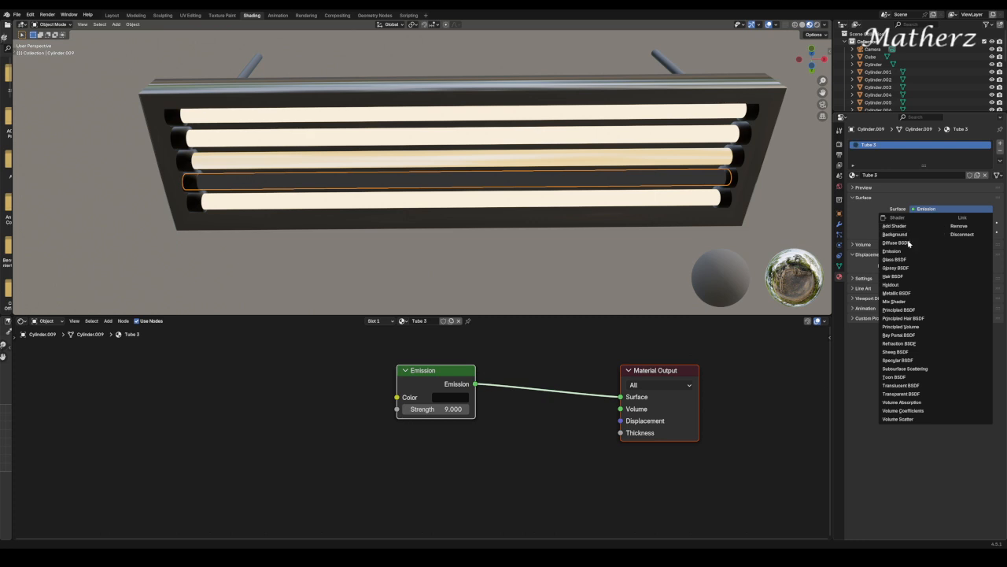
pyautogui.click(895, 259)
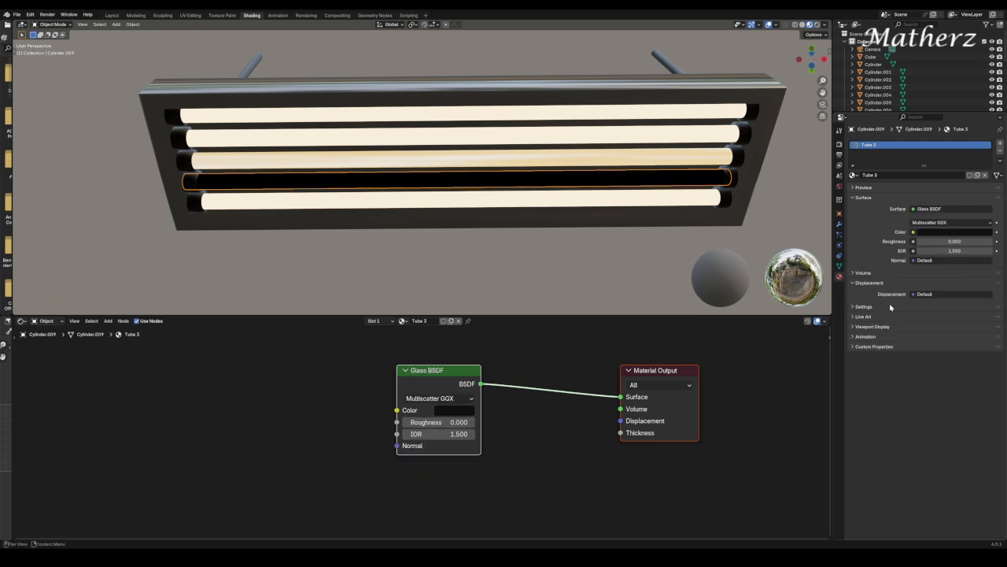
# - Lighten the Tube 3 glass Color to a light grey with Value 0.621 and preview the lamp in Rendered viewport shading
pyautogui.click(458, 410)
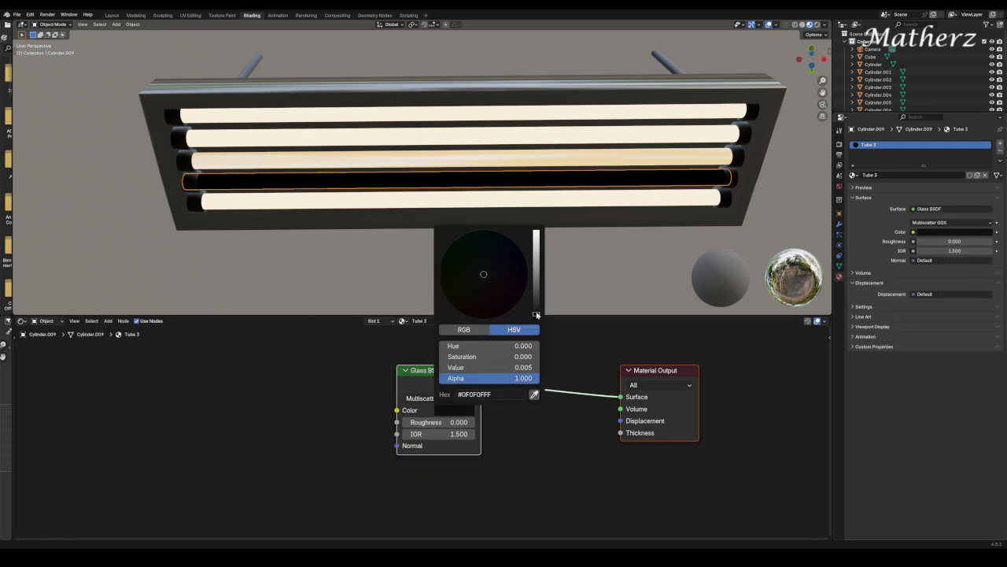
pyautogui.moveTo(536, 313); pyautogui.dragTo(538, 246)
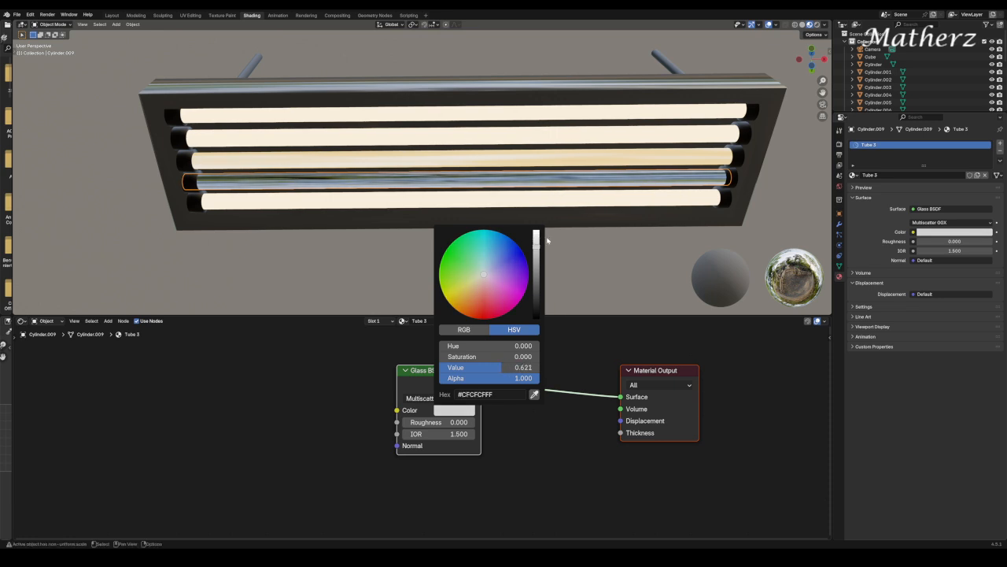
pyautogui.click(816, 25)
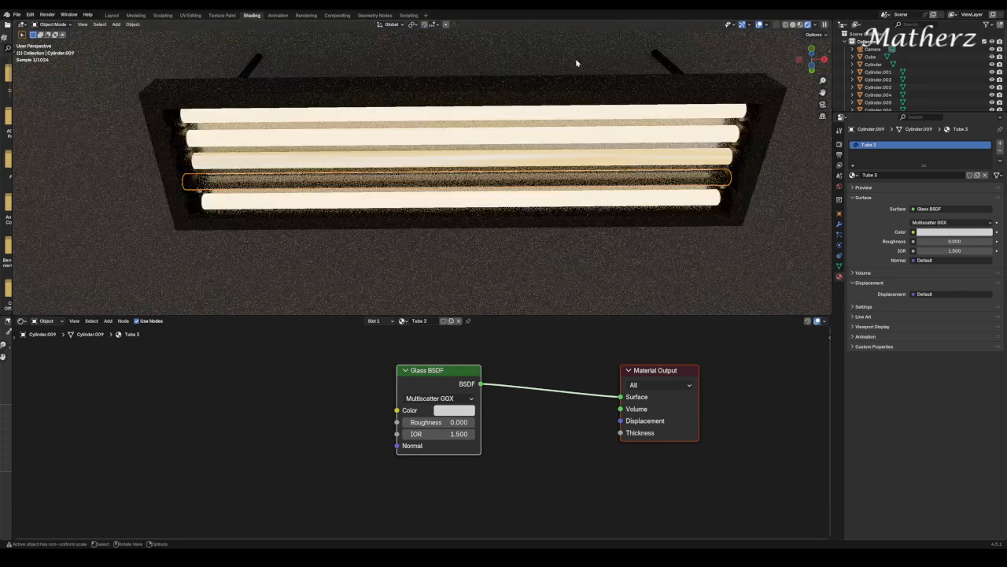
pyautogui.click(466, 234)
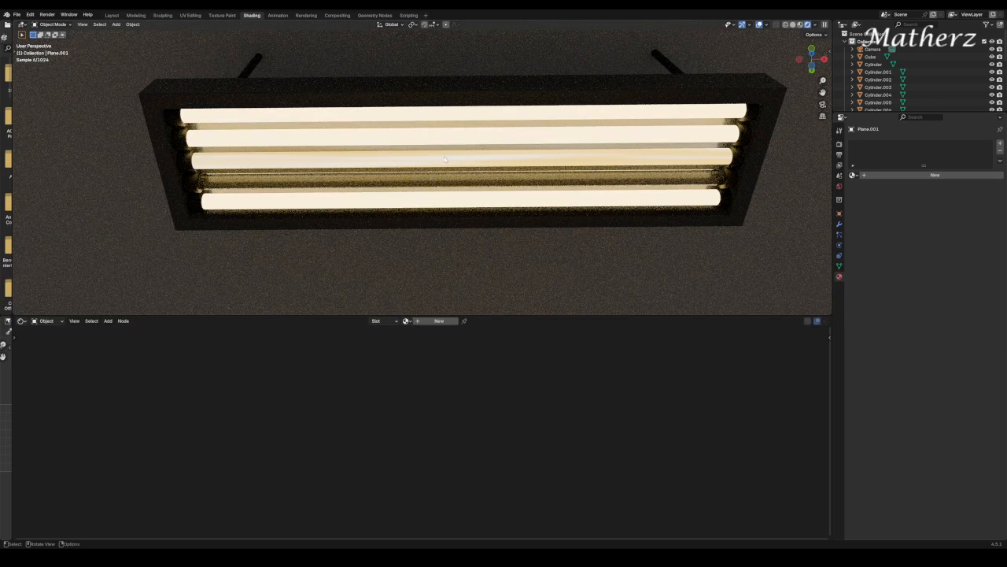
# - Set the IOR of the Tube 3 glass material to 1.4 and deselect the tube to check the render
pyautogui.click(509, 180)
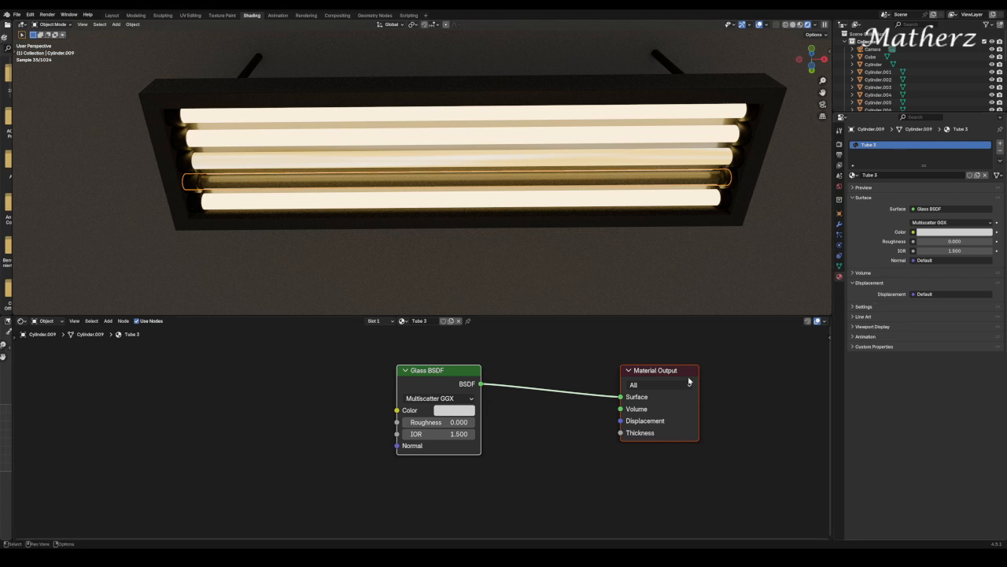
pyautogui.moveTo(432, 434)
pyautogui.mouseDown()
pyautogui.moveTo(470, 434)
pyautogui.moveTo(415, 434)
pyautogui.moveTo(426, 434)
pyautogui.mouseUp()
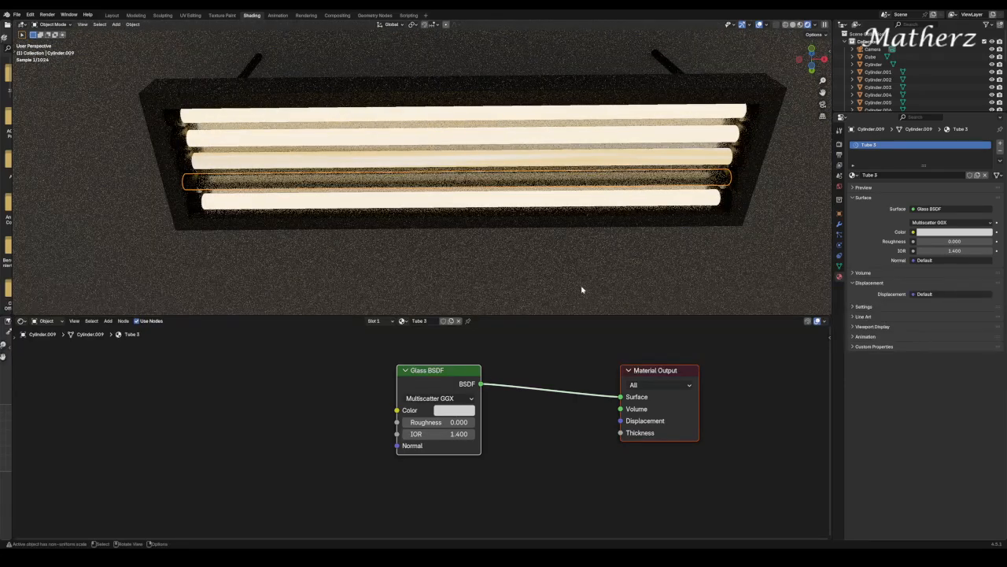
pyautogui.click(581, 290)
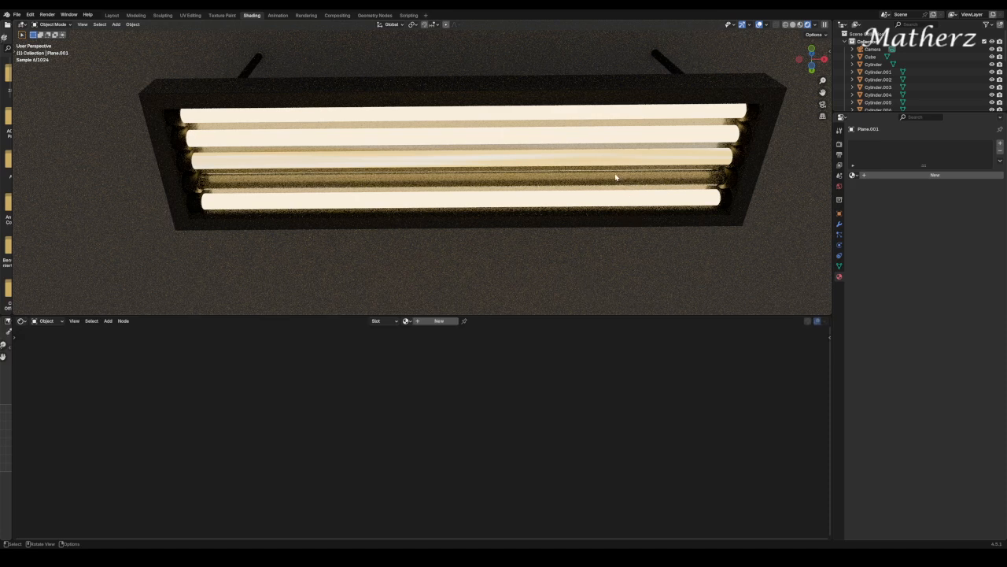
# - Set the Roughness of the Tube 3 glass material to 0.75 and deselect the tube to check the render
pyautogui.click(560, 172)
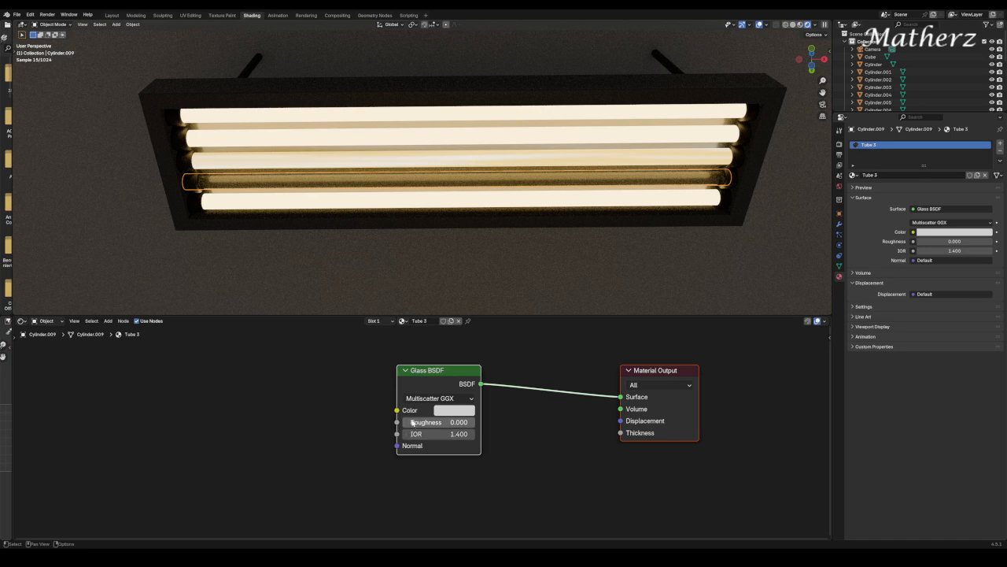
pyautogui.moveTo(412, 422); pyautogui.dragTo(473, 422)
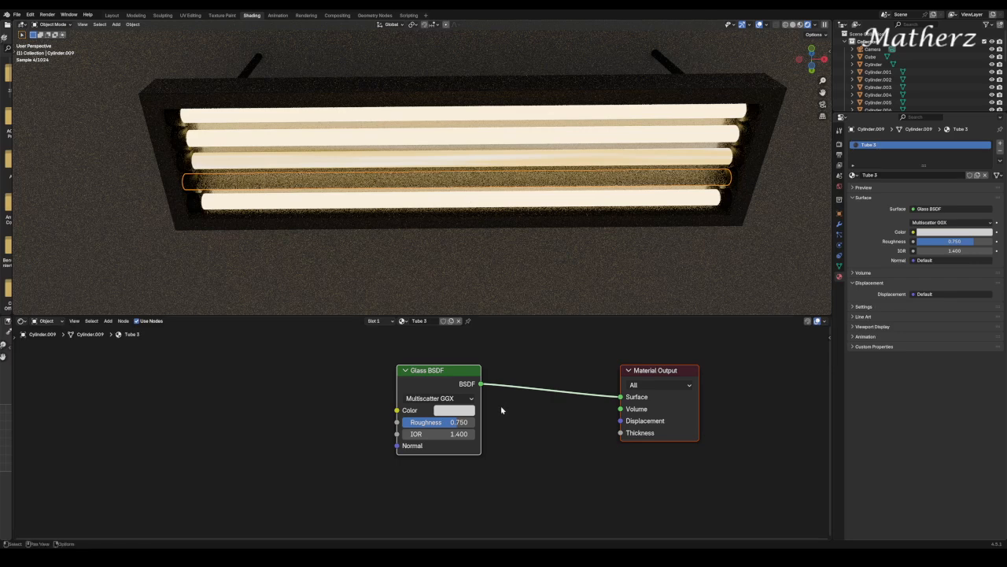
pyautogui.click(707, 245)
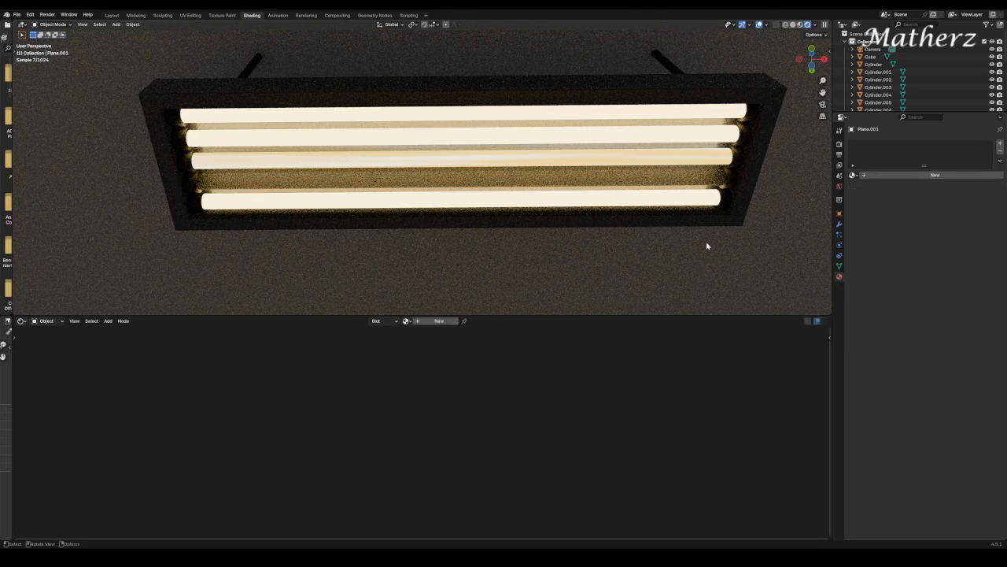